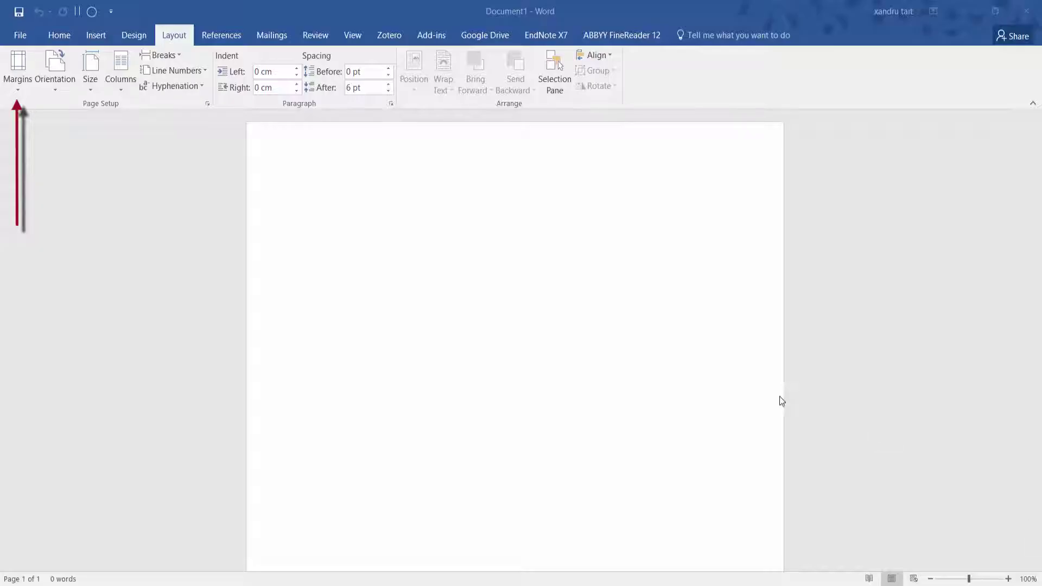
# Fill the blank document with sample paragraphs using =rand(30), then bring up the margin presets.
pyautogui.click(312, 185)
pyautogui.write('=rand(30)')
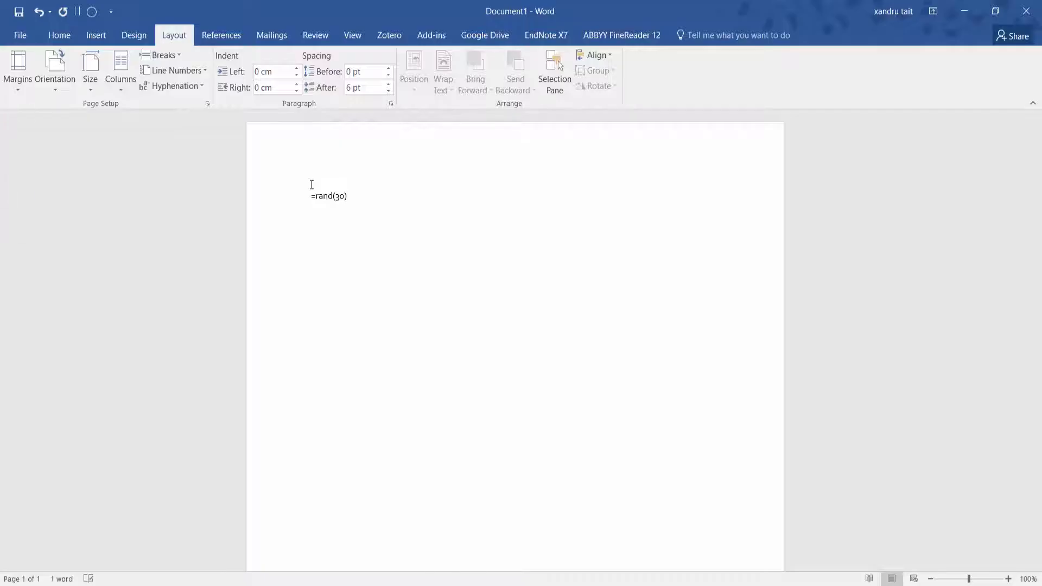
pyautogui.press('Return')
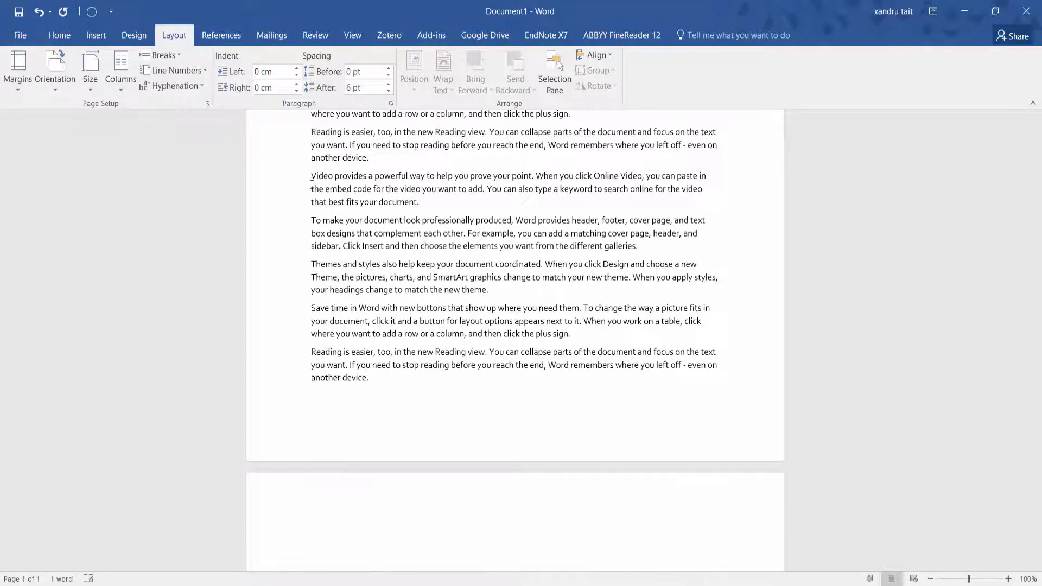
pyautogui.scroll(1, 258, 103)
pyautogui.click(170, 36)
pyautogui.click(17, 86)
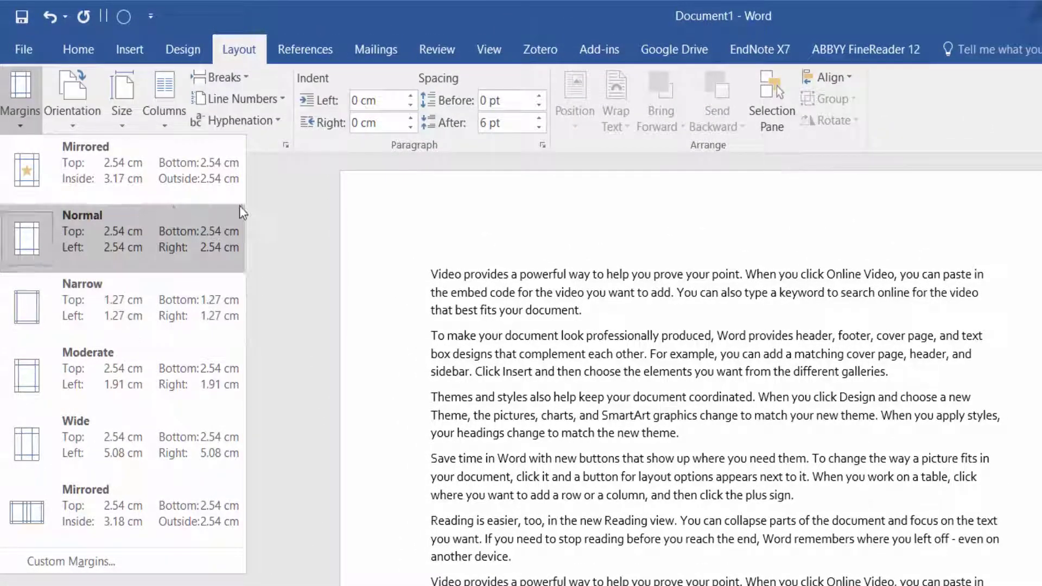
# Dismiss the margin presets unchanged and turn on the Ruler from the View tab.
pyautogui.click(305, 191)
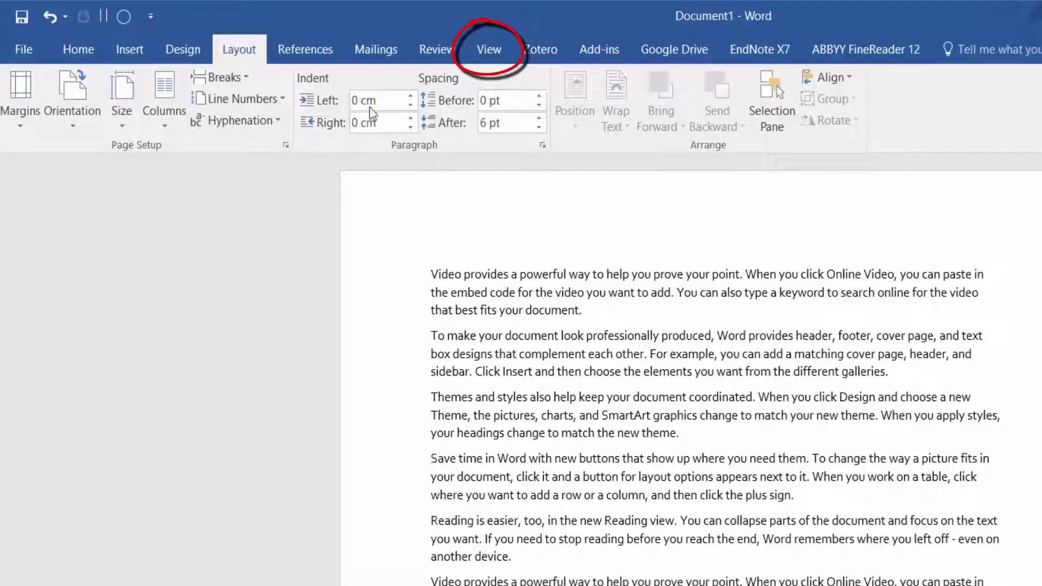
pyautogui.click(485, 51)
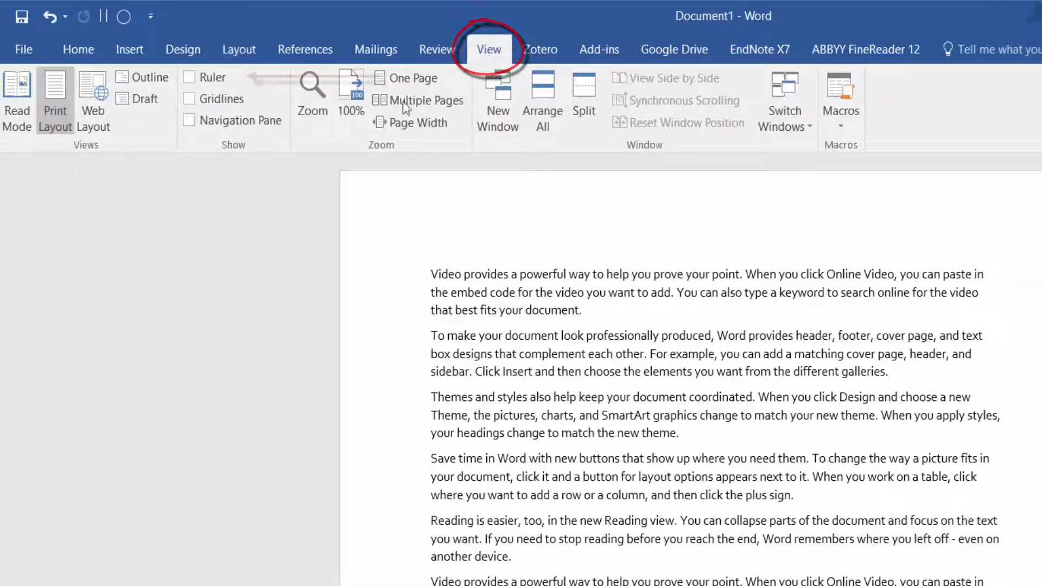
pyautogui.click(189, 77)
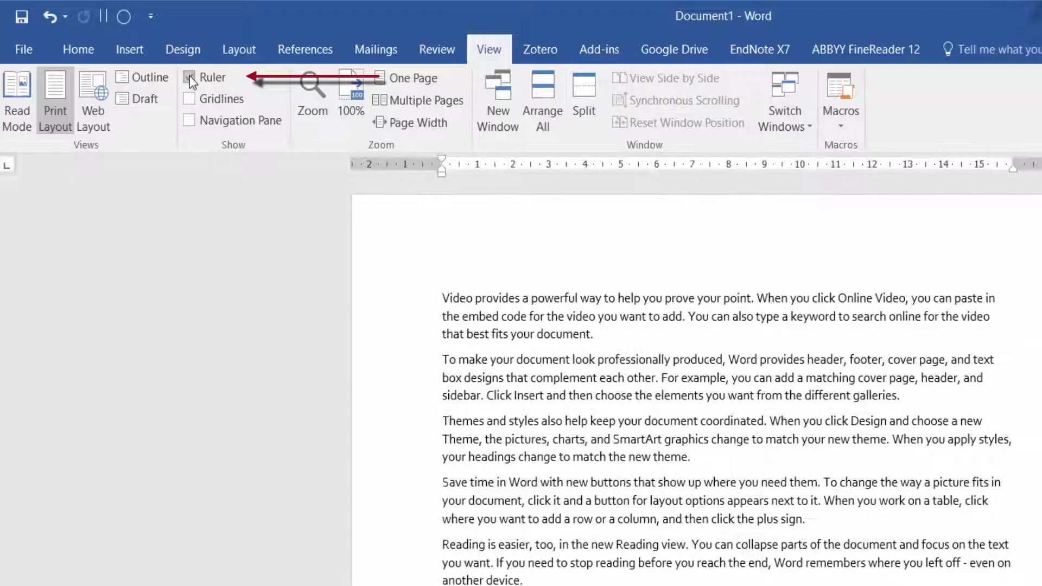
pyautogui.click(236, 50)
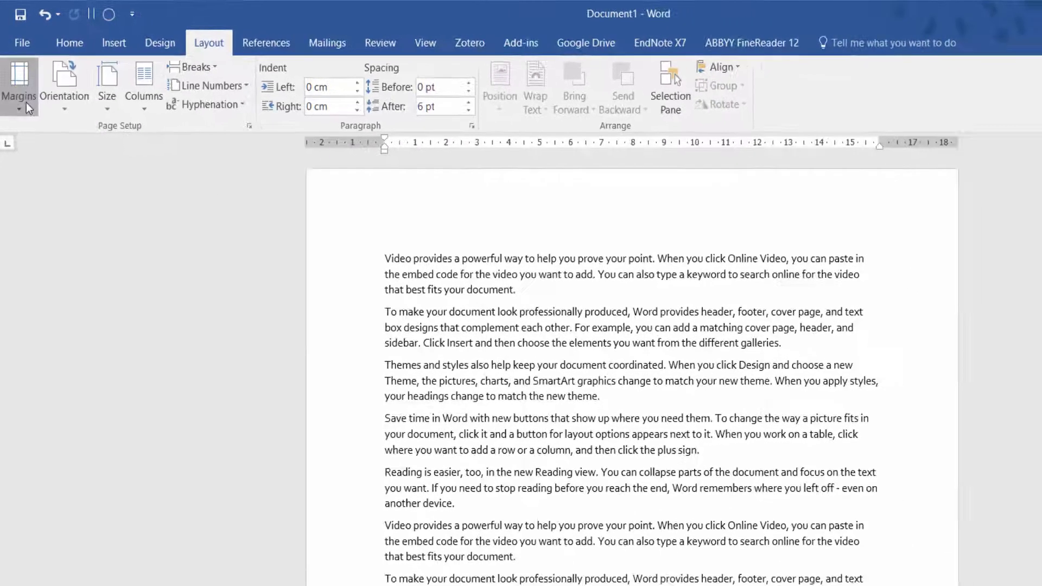
# Try Narrow, Moderate and Wide margins in turn, ending on Mirrored margins.
pyautogui.click(20, 95)
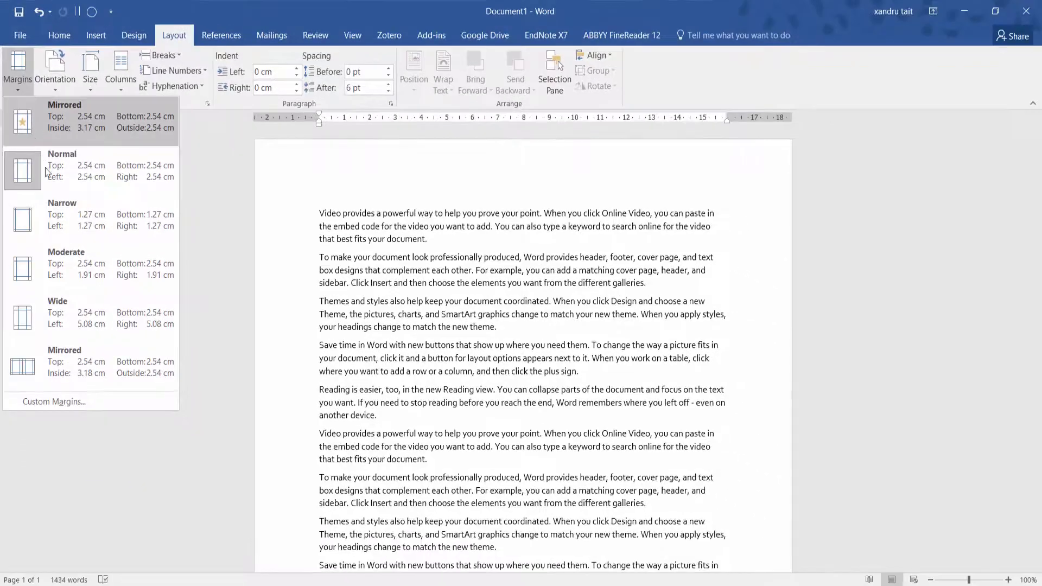
pyautogui.click(63, 217)
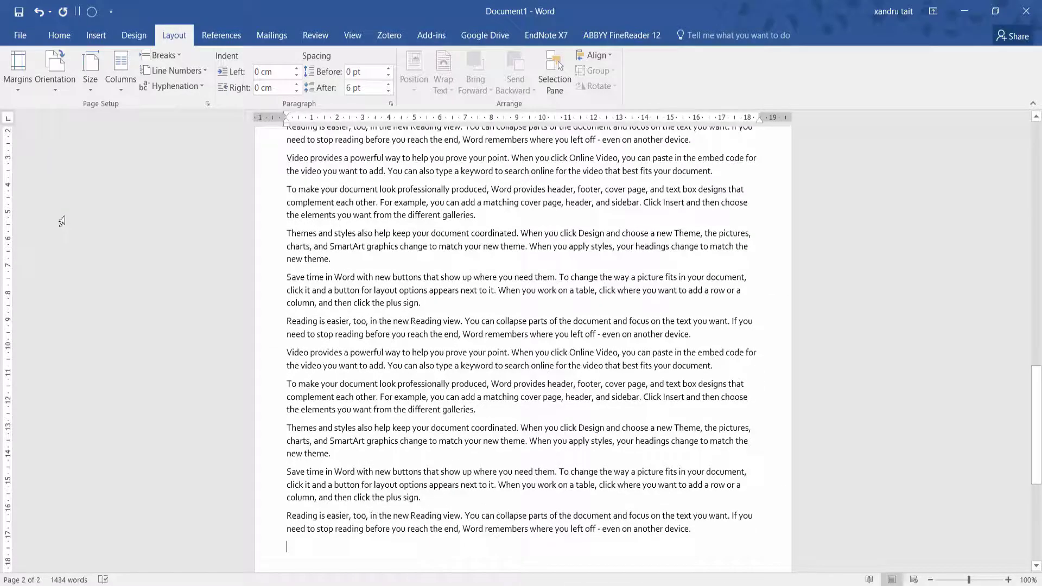
pyautogui.click(18, 69)
pyautogui.click(76, 261)
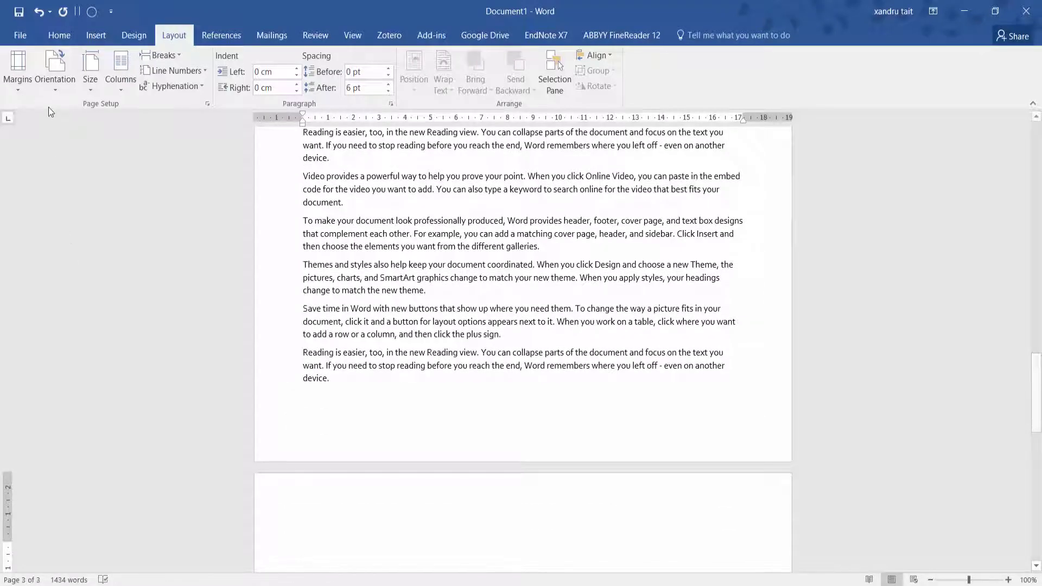
pyautogui.click(19, 81)
pyautogui.click(69, 307)
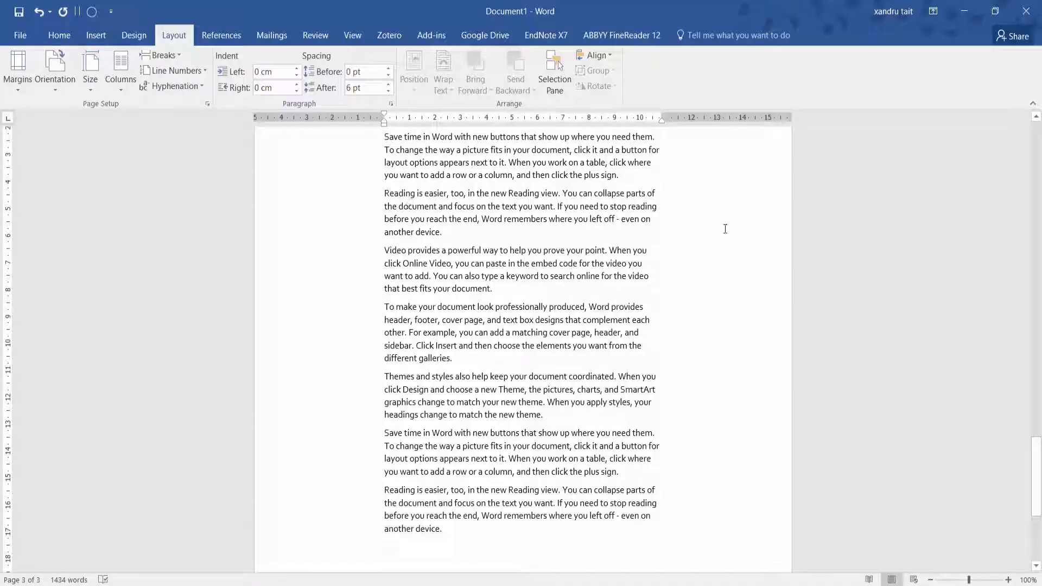
pyautogui.click(17, 68)
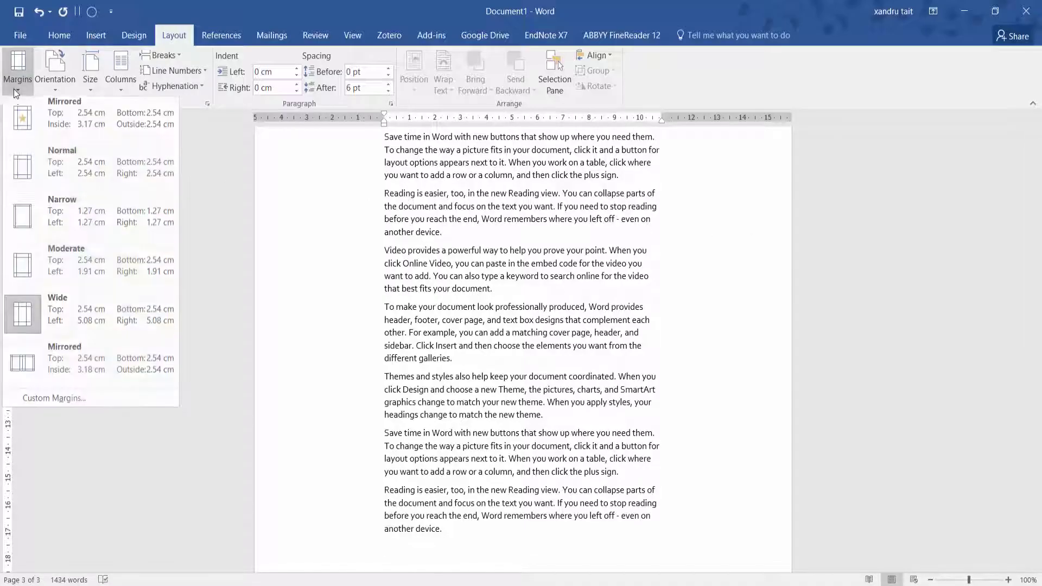
pyautogui.click(53, 352)
pyautogui.scroll(-10, 56, 355)
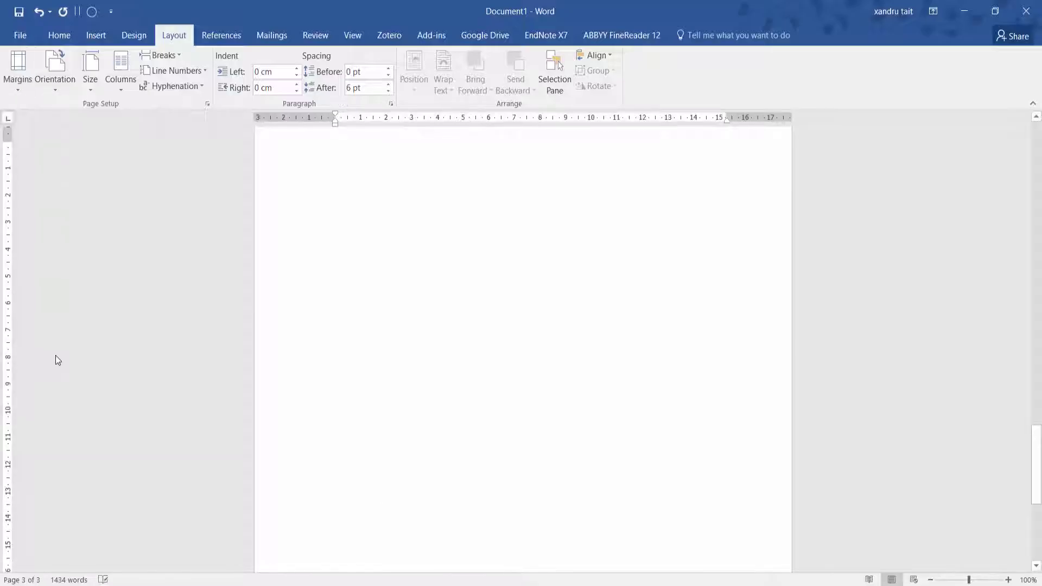
pyautogui.click(19, 87)
pyautogui.click(57, 405)
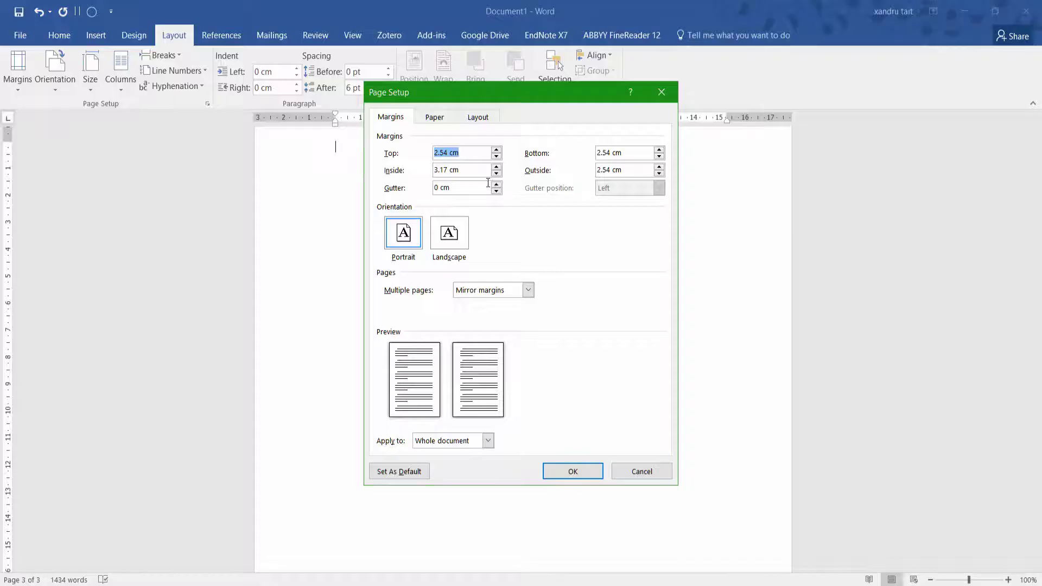
pyautogui.click(444, 232)
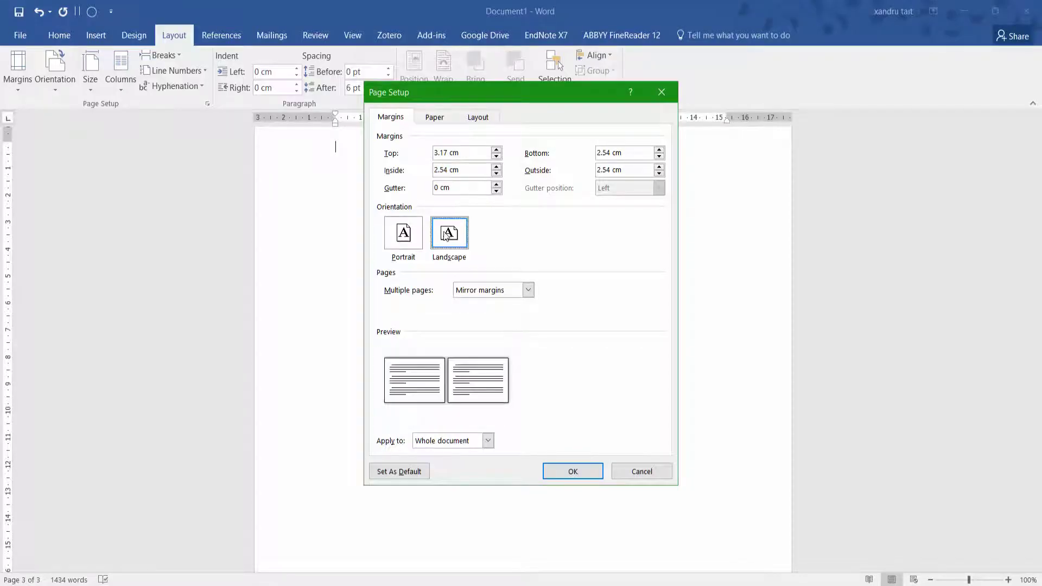
pyautogui.click(402, 233)
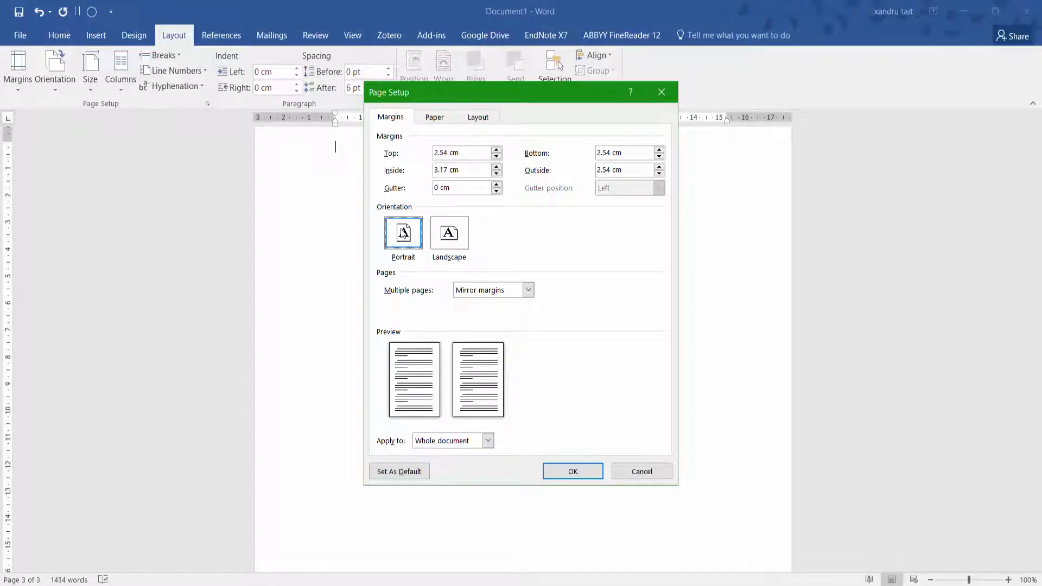
pyautogui.click(487, 441)
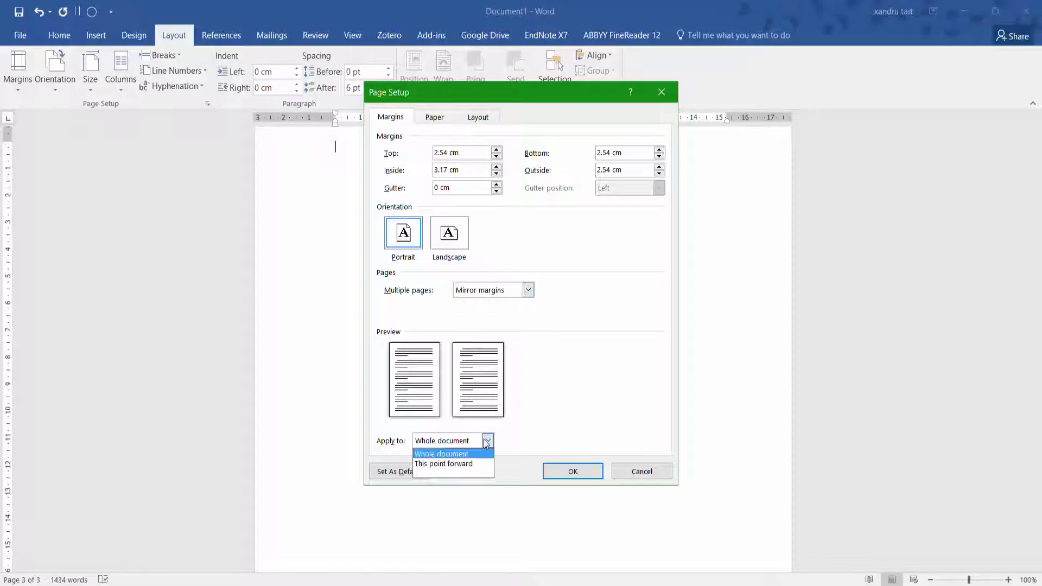
pyautogui.click(465, 463)
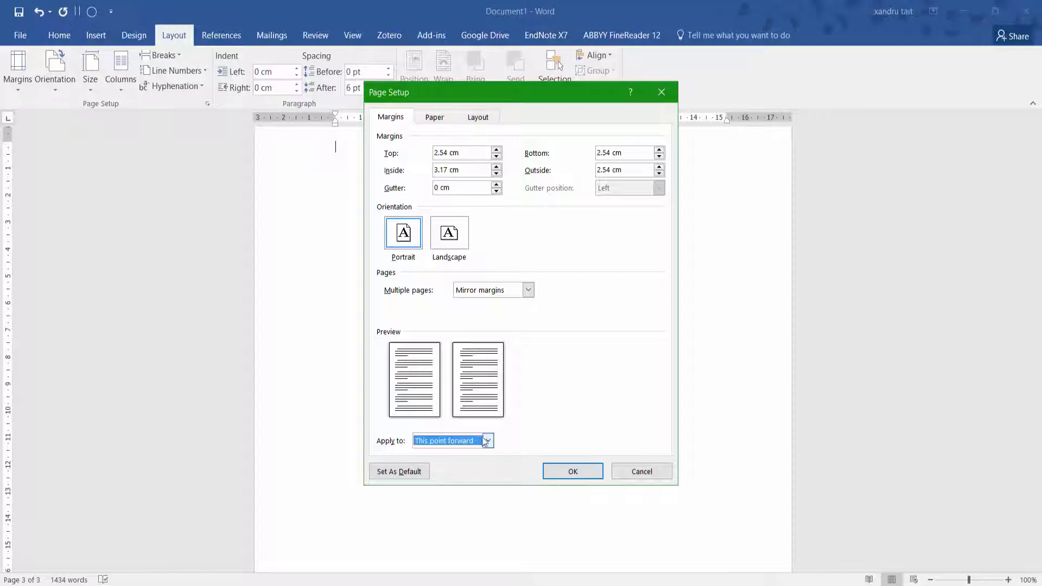
pyautogui.click(487, 441)
pyautogui.click(449, 454)
pyautogui.click(423, 120)
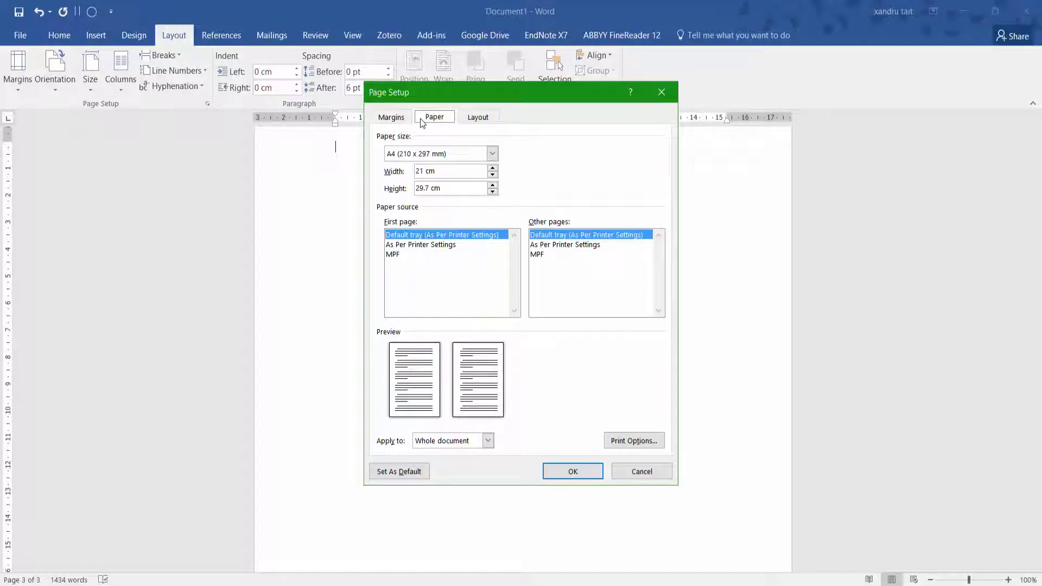
pyautogui.click(479, 119)
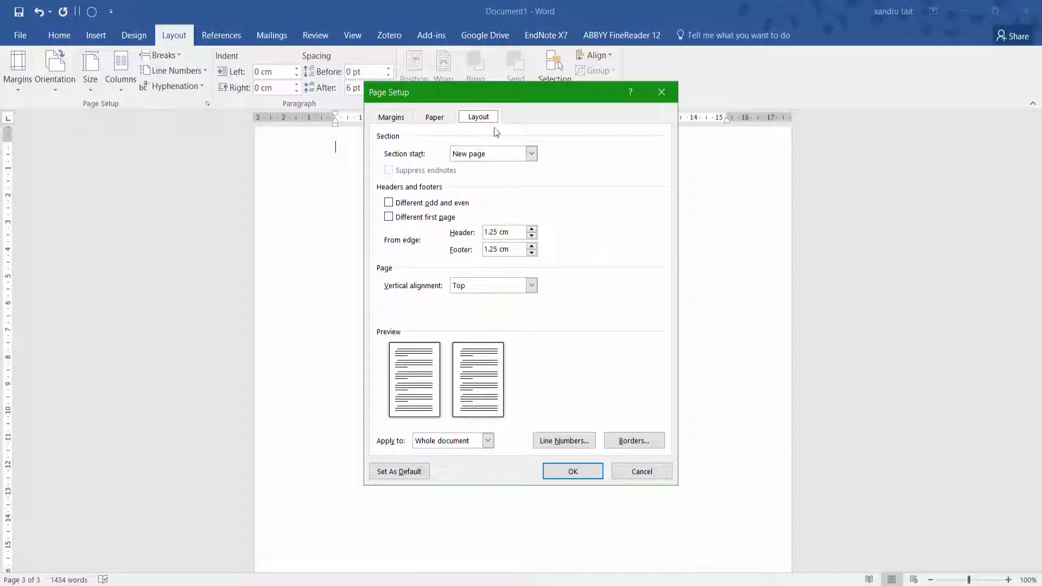
pyautogui.click(532, 154)
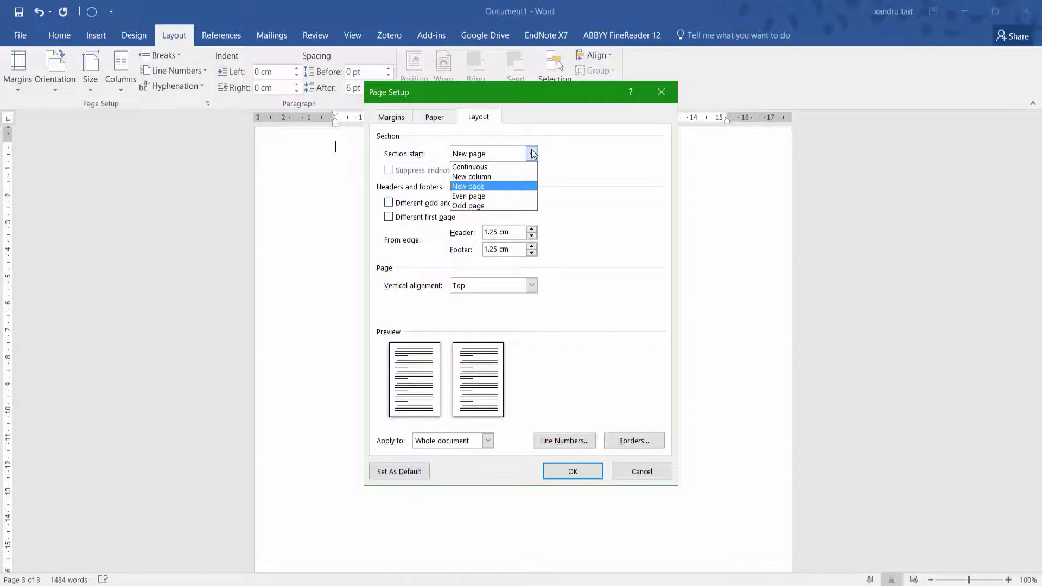
pyautogui.click(532, 154)
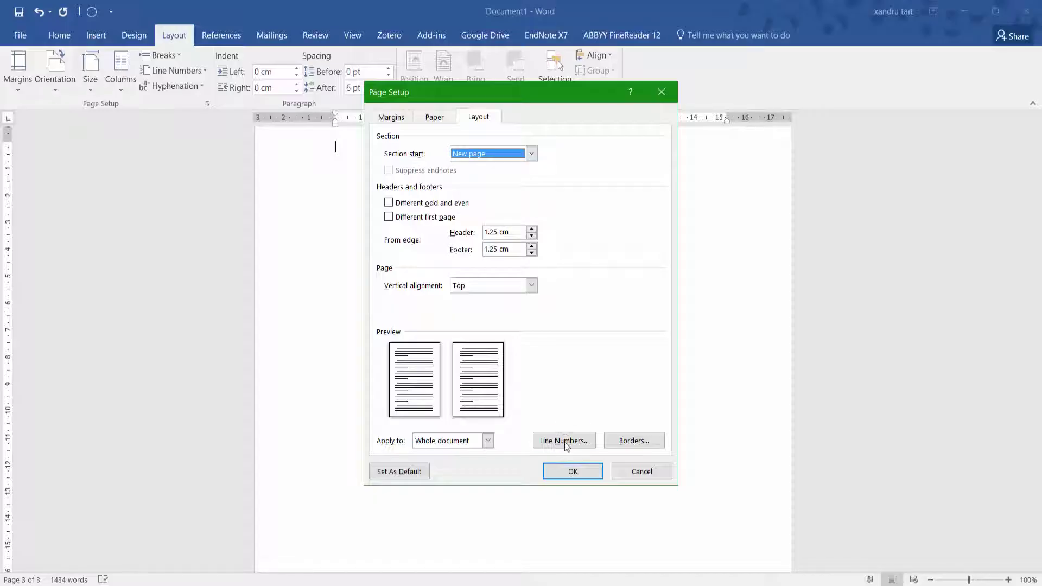
pyautogui.click(568, 471)
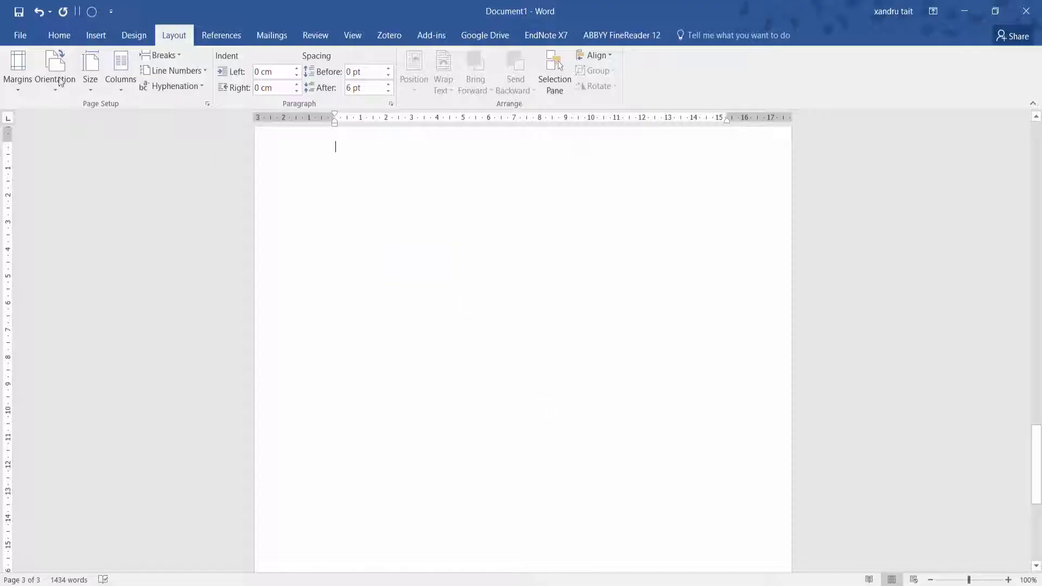
# Apply Normal margins and landscape orientation, then place the caret after the last paragraph.
pyautogui.click(22, 86)
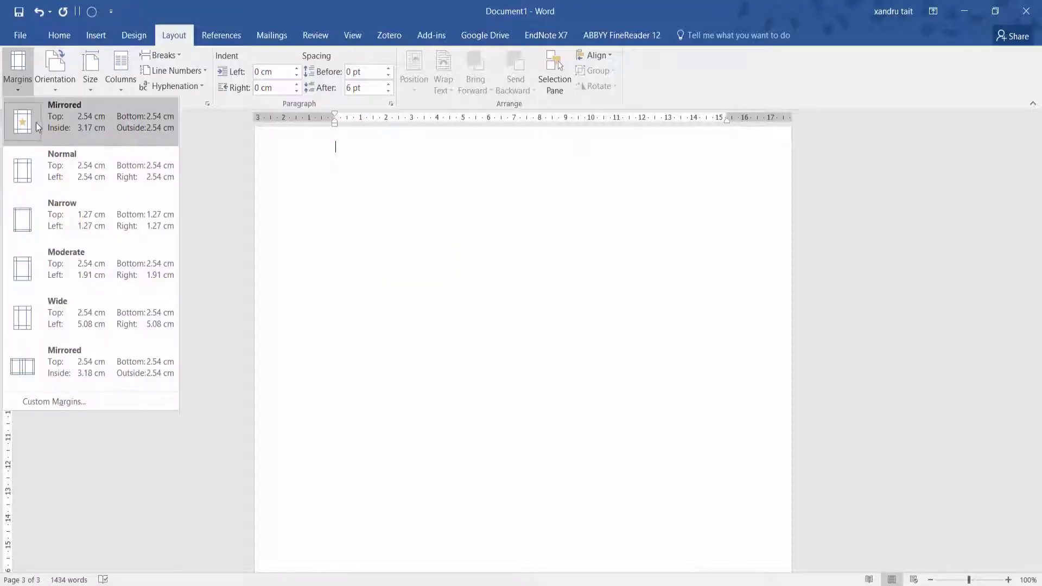
pyautogui.click(40, 154)
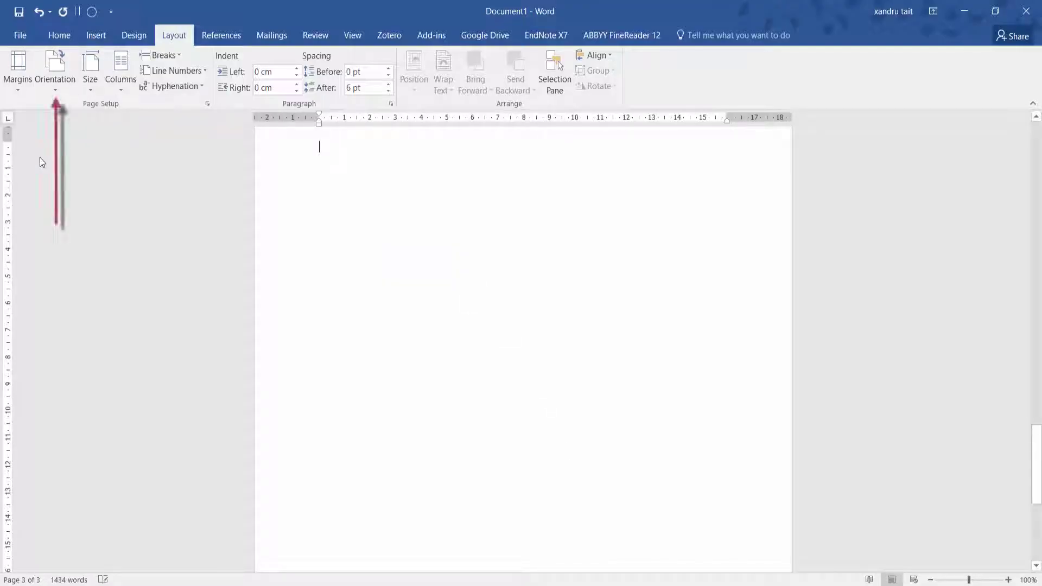
pyautogui.click(60, 81)
pyautogui.click(69, 142)
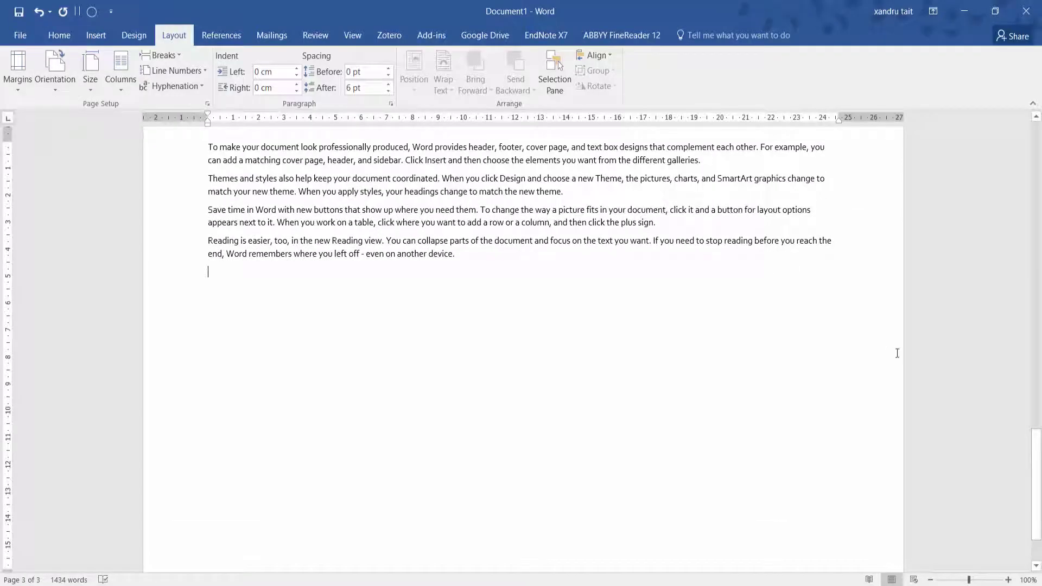
pyautogui.moveTo(1038, 437); pyautogui.dragTo(1041, 179)
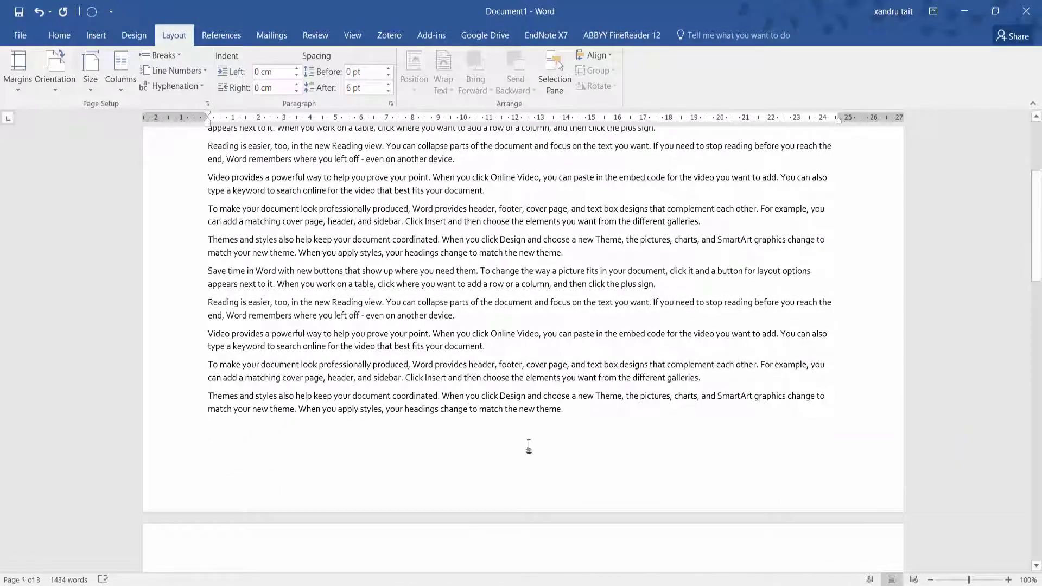
pyautogui.click(578, 409)
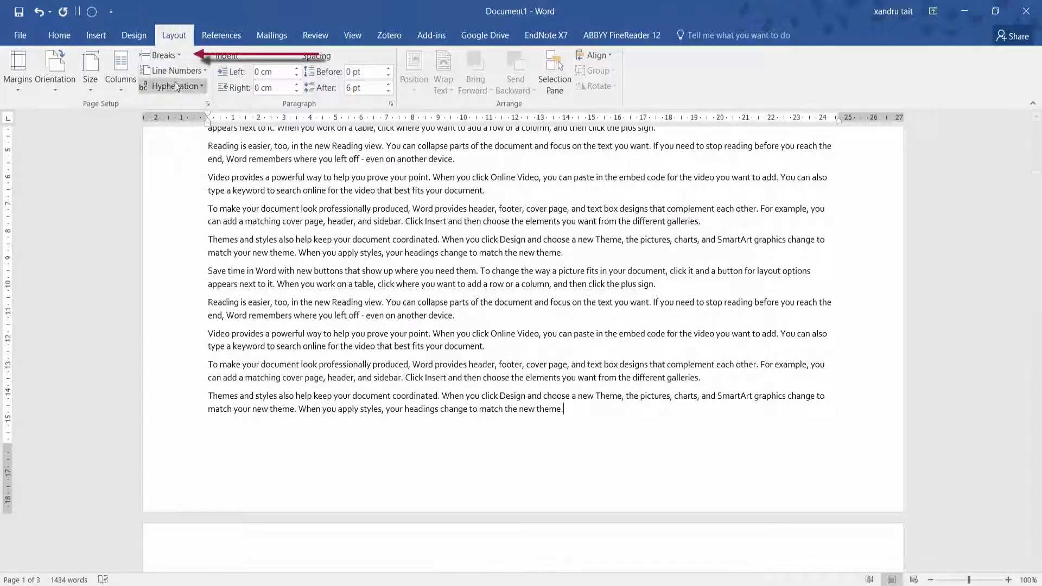
# Insert a continuous section break after the text and make the new section portrait.
pyautogui.click(179, 56)
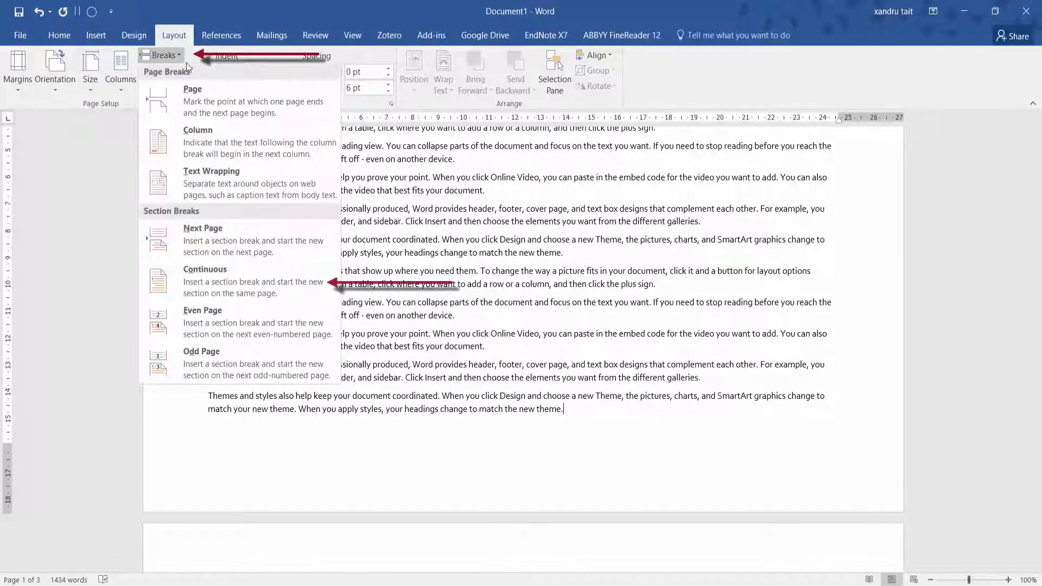
pyautogui.click(259, 291)
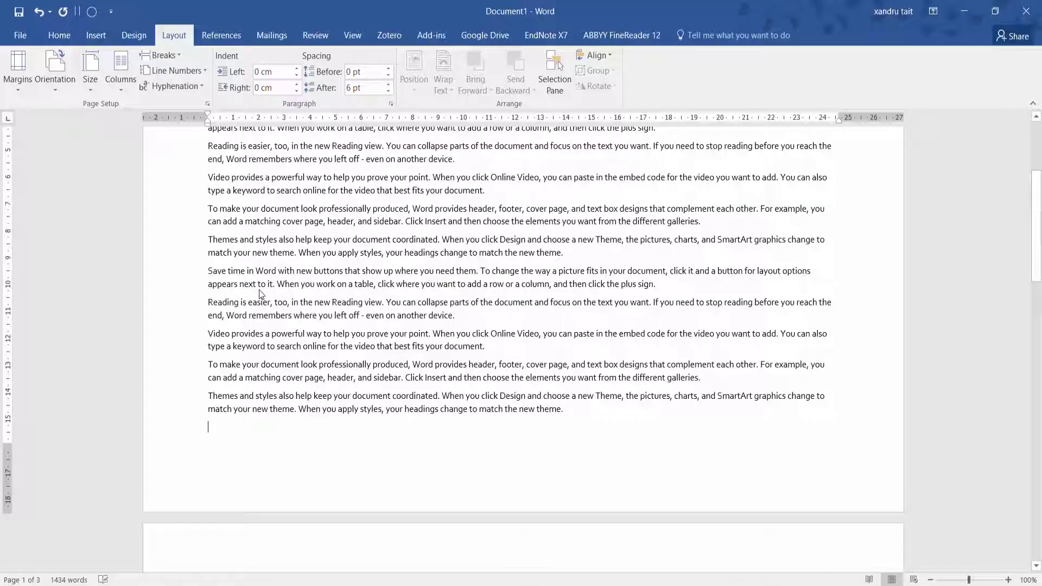
pyautogui.click(57, 82)
pyautogui.click(66, 108)
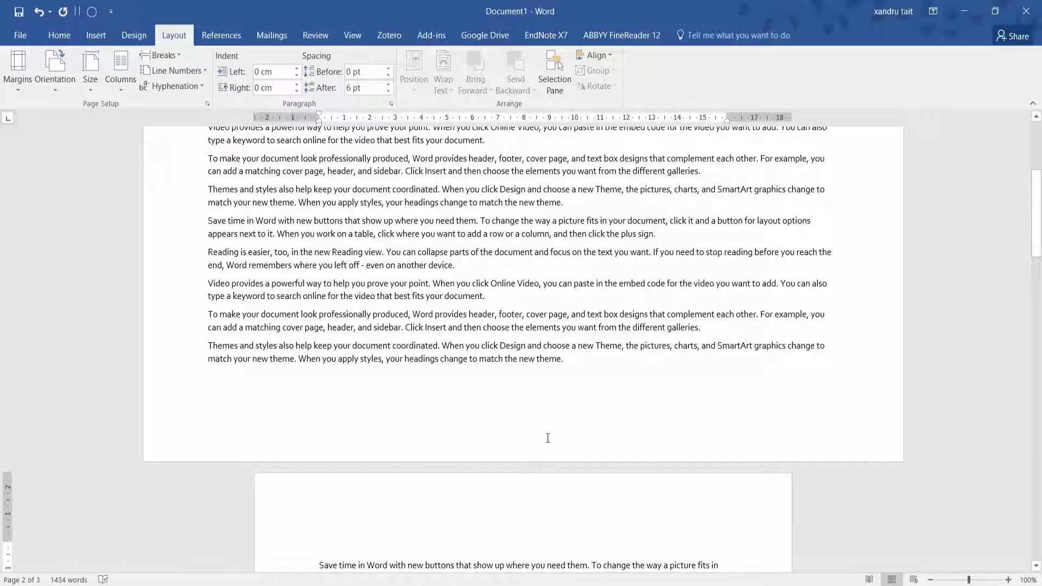
# Switch the pages back to portrait orientation and bring up the paper size list.
pyautogui.scroll(-15, 670, 448)
pyautogui.scroll(-10, 669, 448)
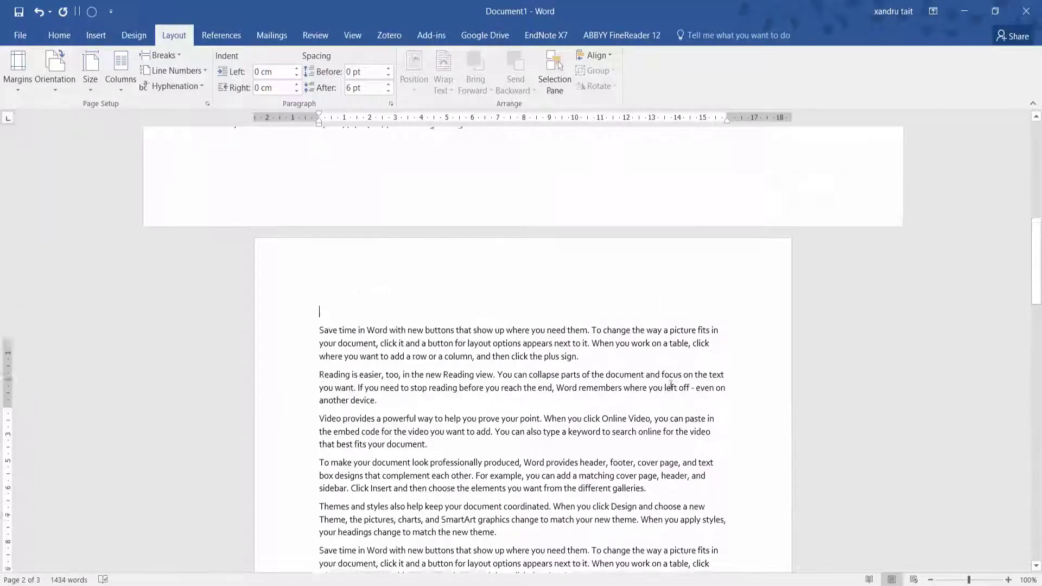
pyautogui.scroll(12, 671, 387)
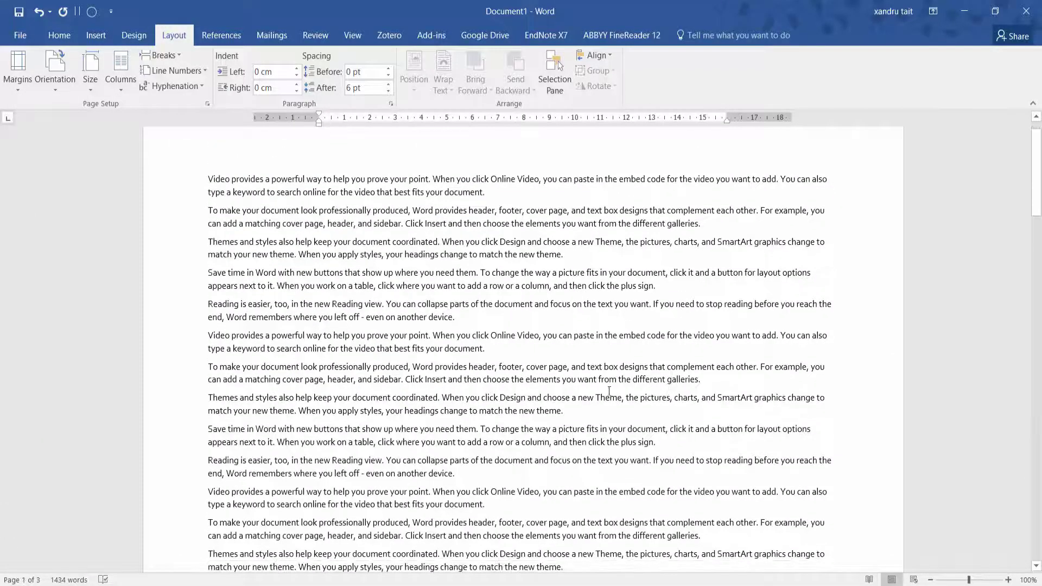
pyautogui.scroll(-3, 560, 482)
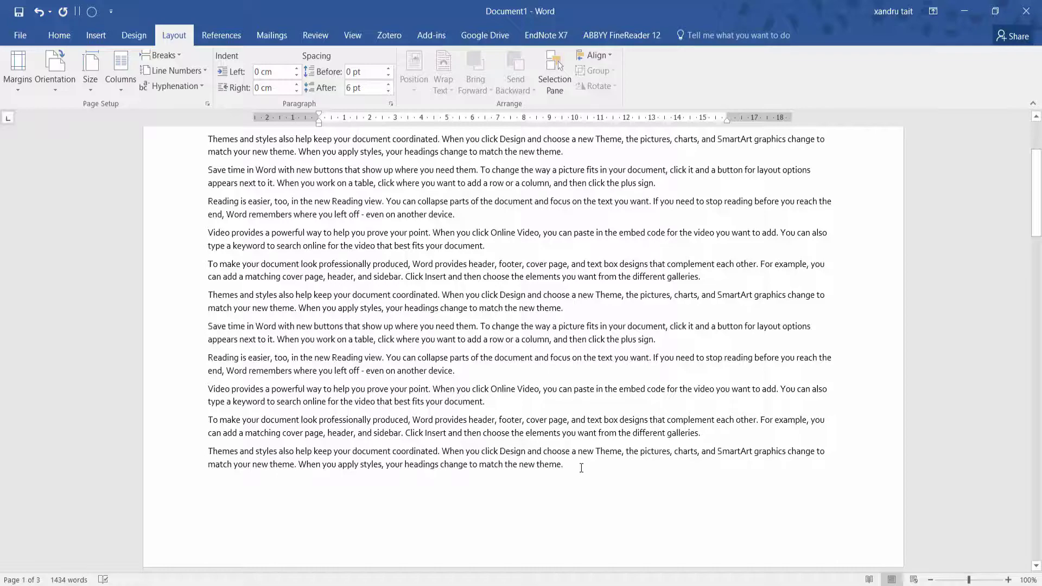
pyautogui.click(581, 468)
pyautogui.click(58, 83)
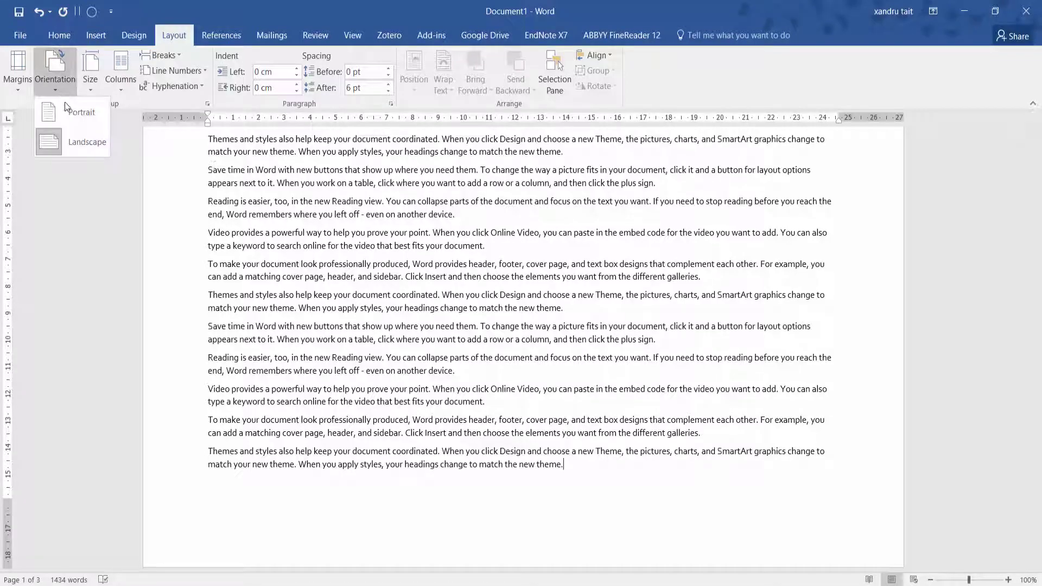
pyautogui.click(66, 111)
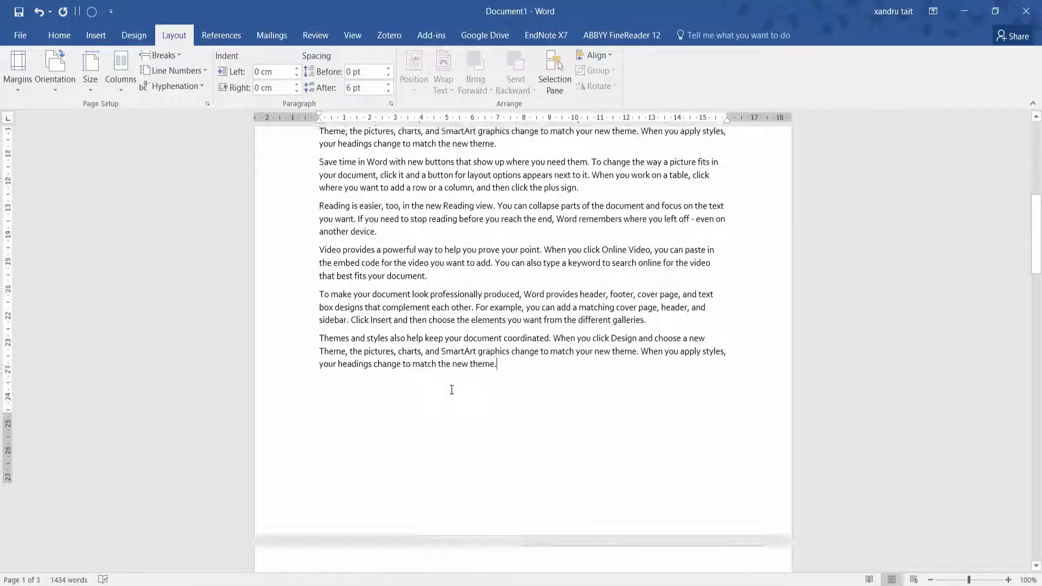
pyautogui.scroll(-10, 451, 389)
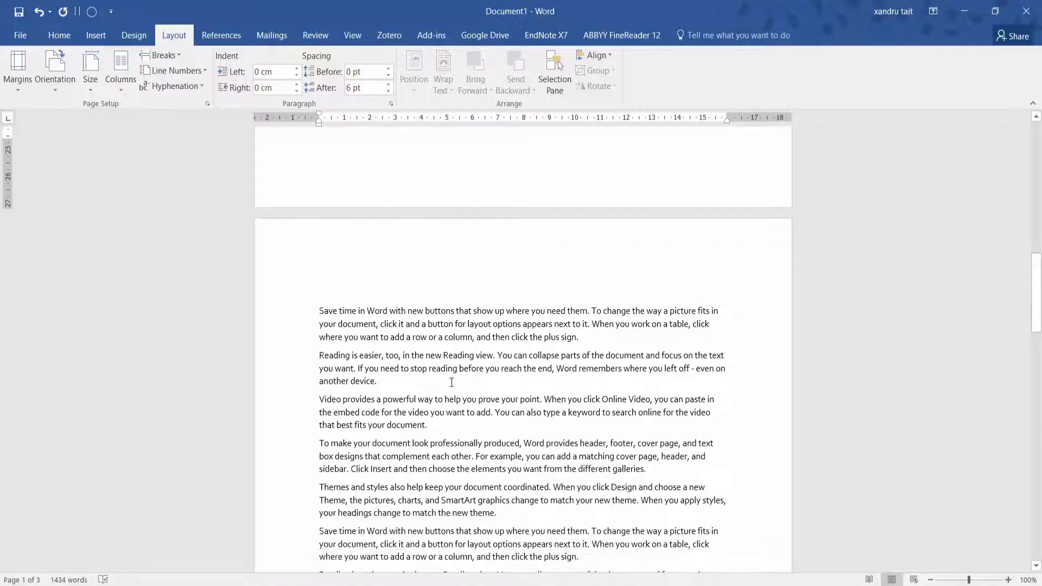
pyautogui.scroll(-10, 452, 374)
pyautogui.click(93, 87)
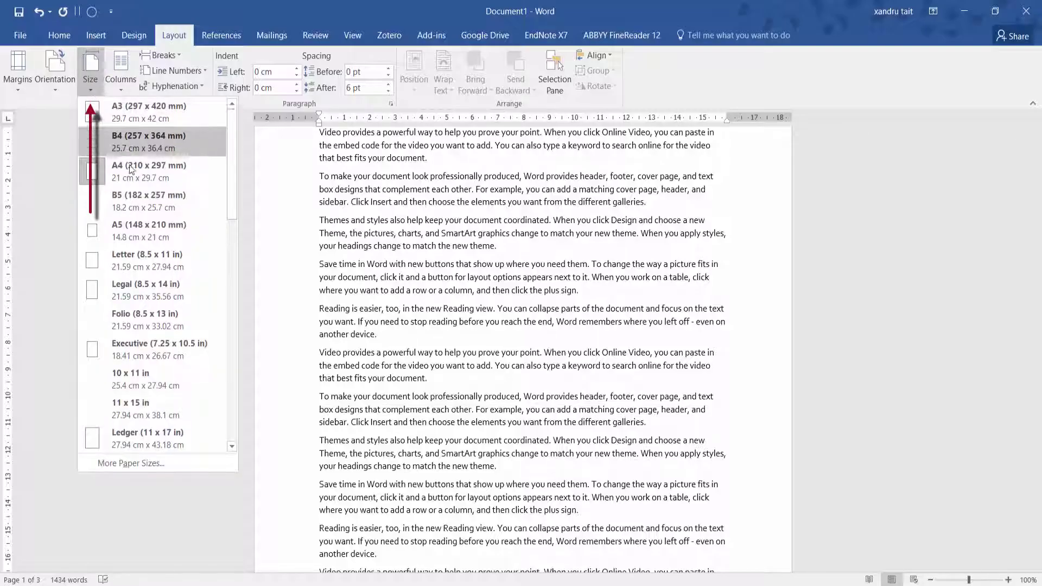
# Set the paper size to A3 and preview the document with Ctrl+P.
pyautogui.click(139, 110)
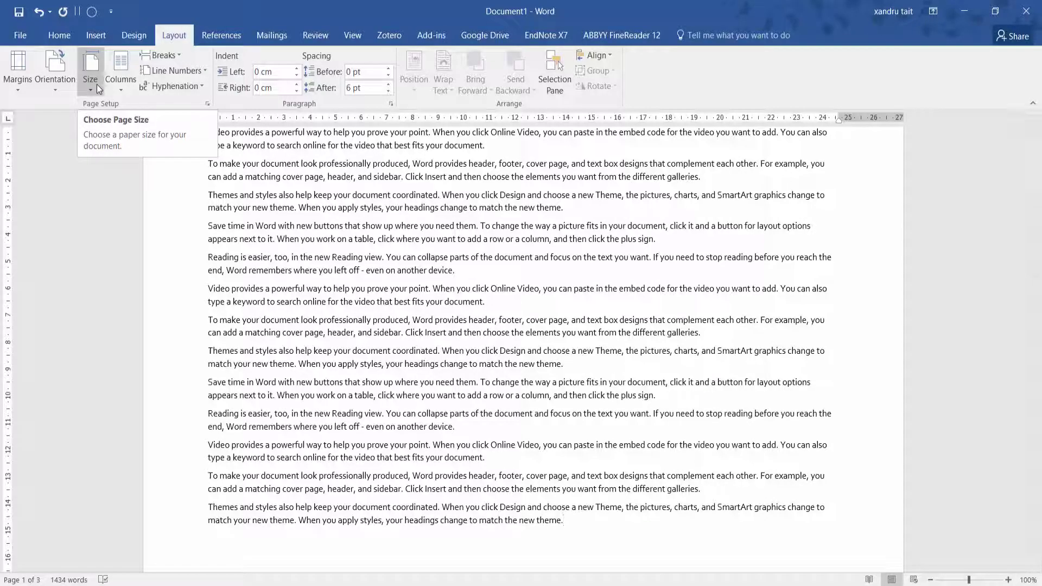
pyautogui.hotkey('ctrl', 'p')
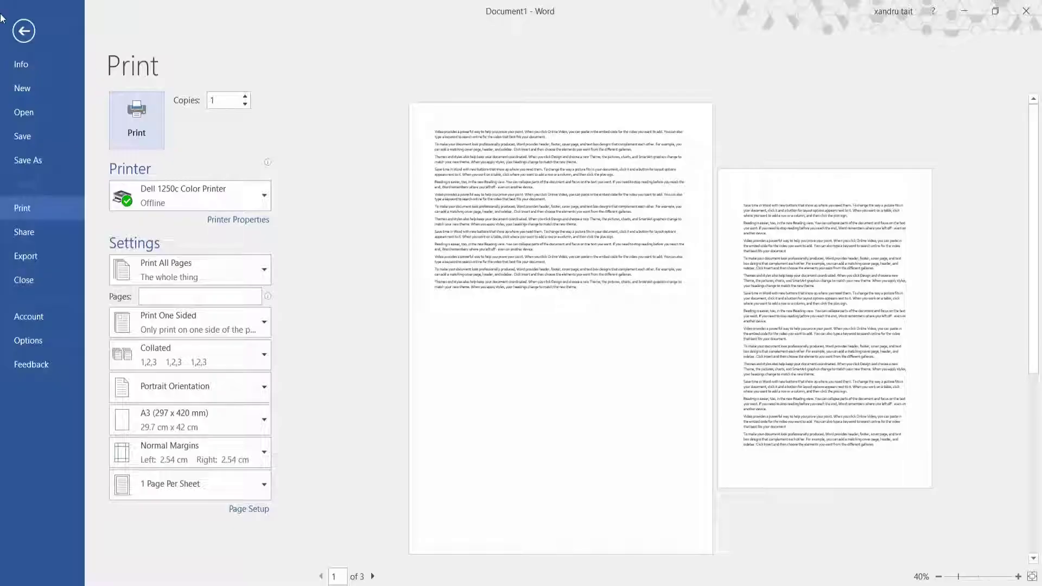
# Leave and reopen the Print preview, then return to editing the A3 document.
pyautogui.click(22, 39)
pyautogui.click(22, 40)
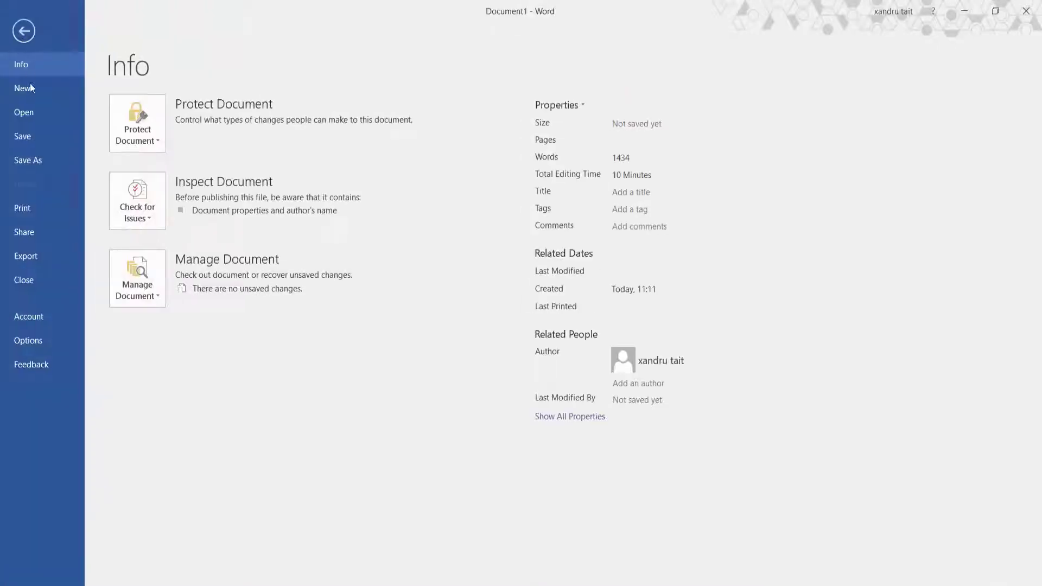
pyautogui.click(35, 209)
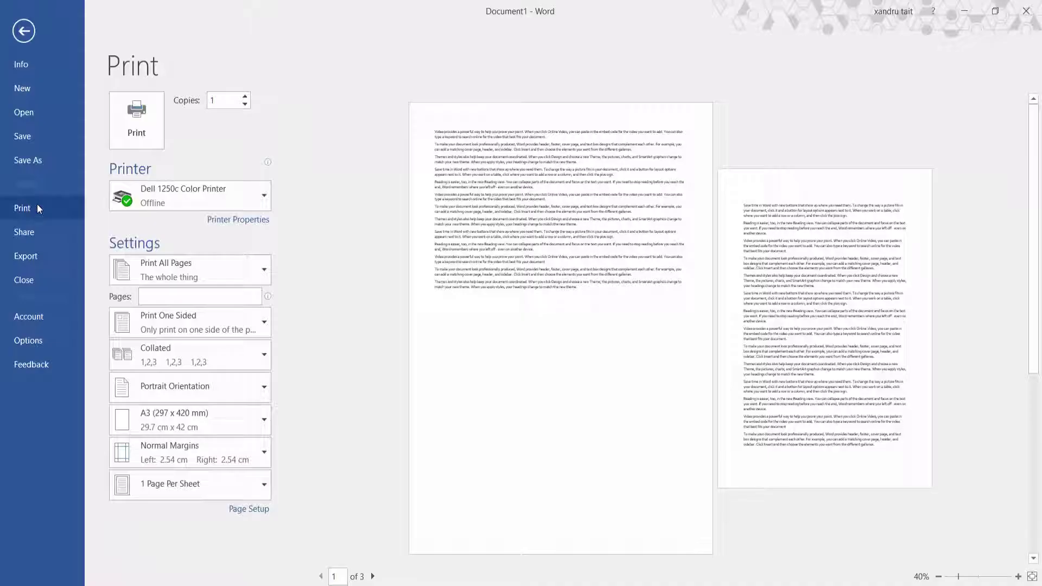
pyautogui.click(24, 26)
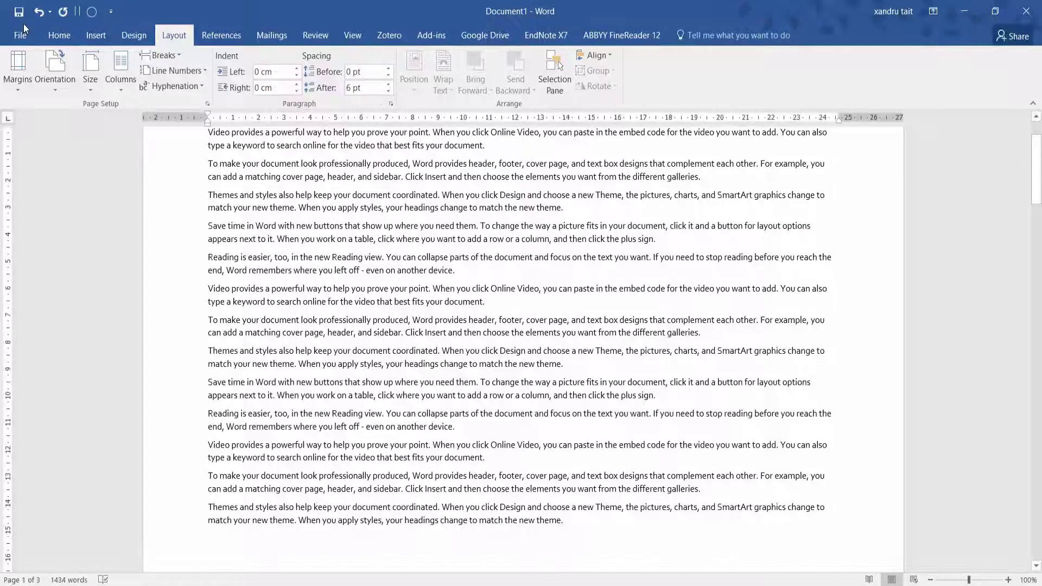
# Try Legal and Letter paper sizes, settling on B4 (257 x 364 mm).
pyautogui.click(90, 81)
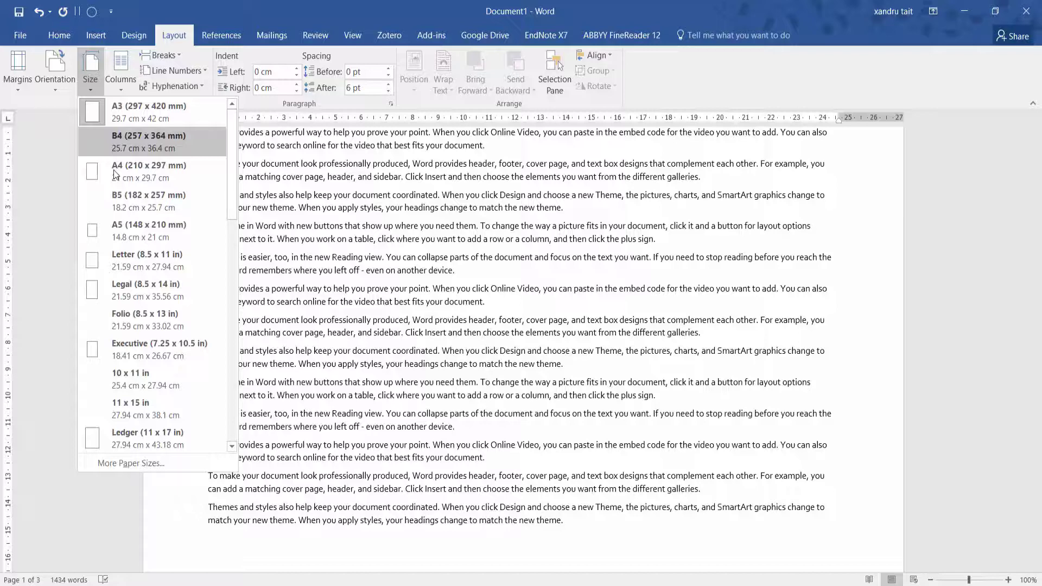
pyautogui.click(142, 294)
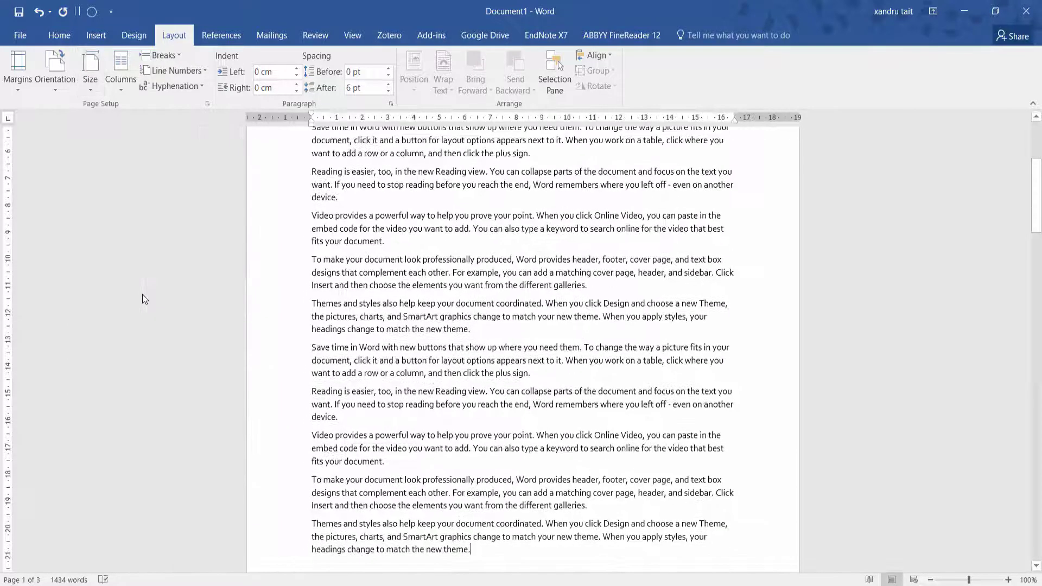
pyautogui.click(90, 81)
pyautogui.click(118, 263)
pyautogui.click(90, 82)
pyautogui.click(114, 142)
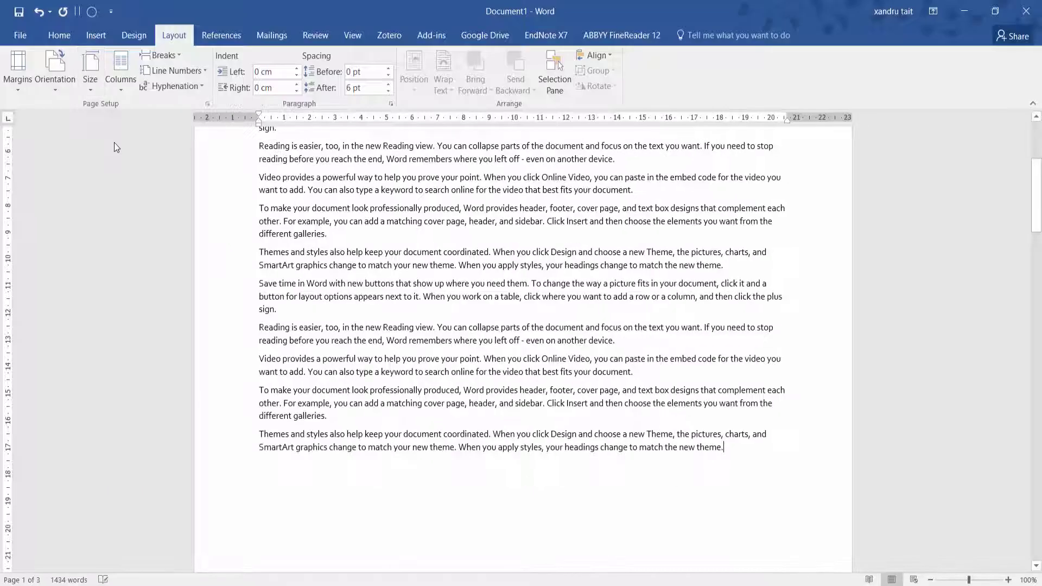
# View the B4 settings under More Paper Sizes, then cancel Page Setup.
pyautogui.click(91, 82)
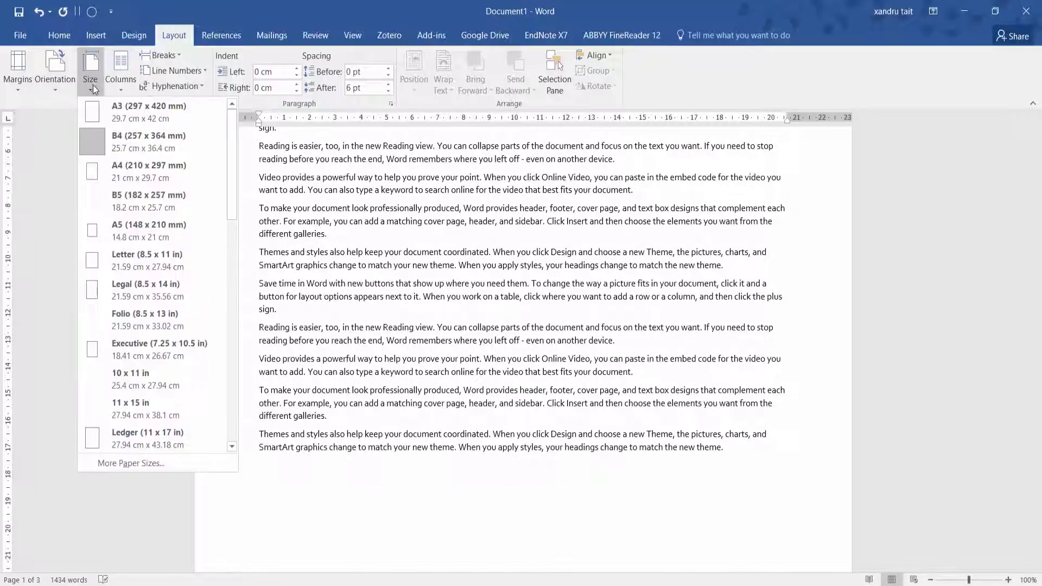
pyautogui.click(119, 464)
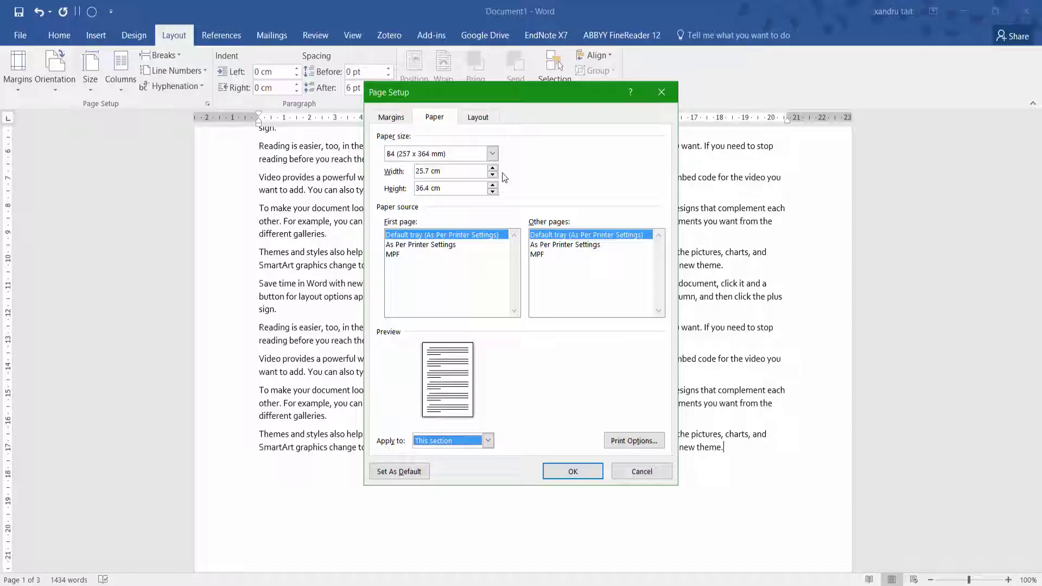
pyautogui.click(654, 475)
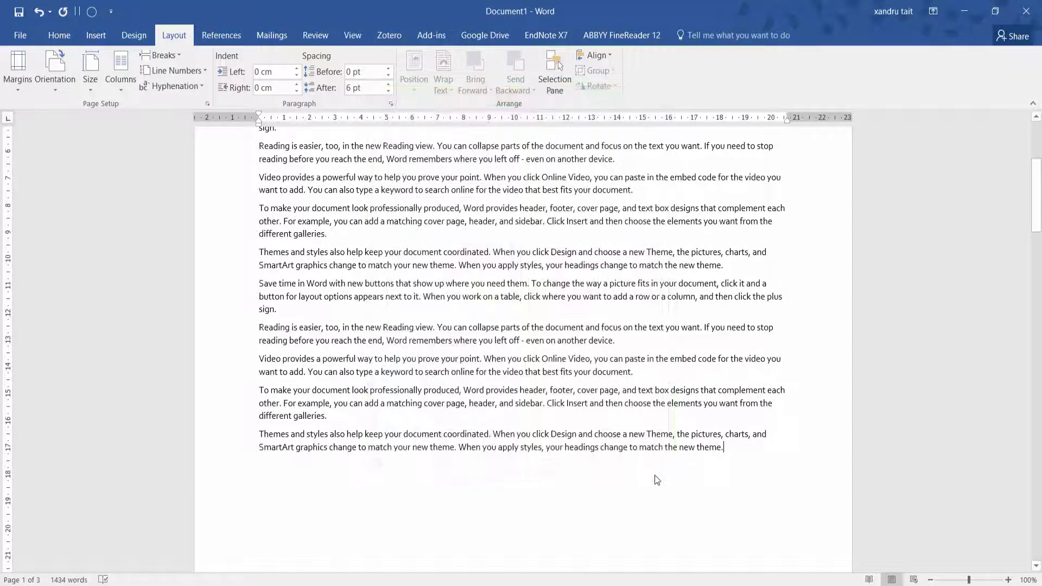
# Split the document text into two columns.
pyautogui.click(122, 90)
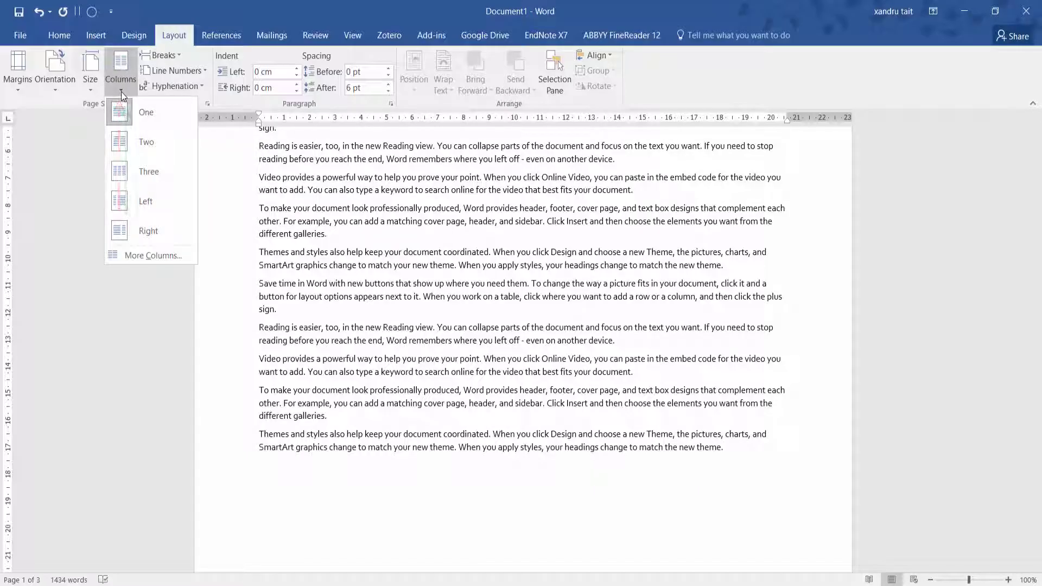
pyautogui.click(131, 140)
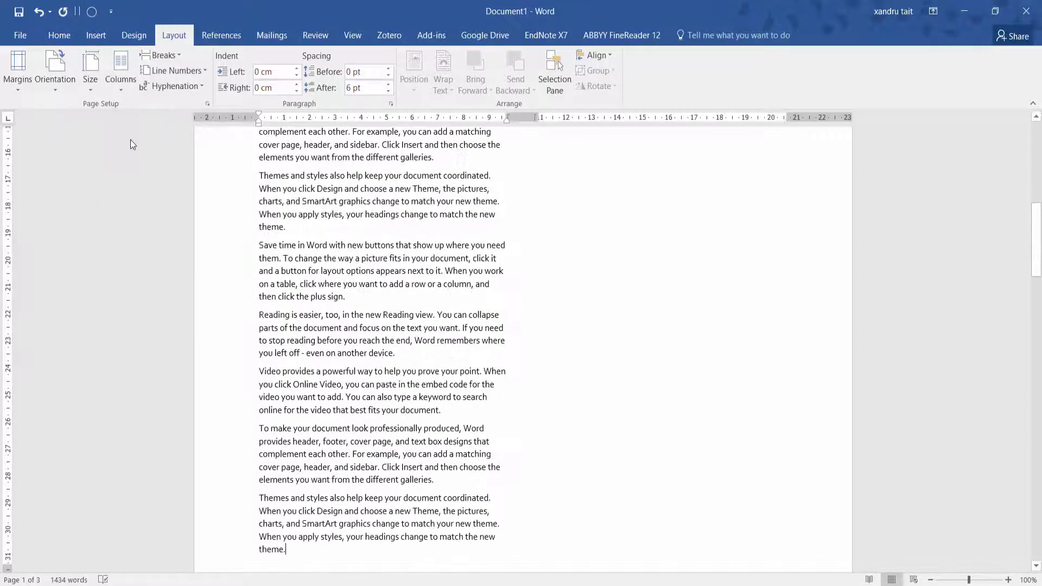
pyautogui.scroll(7, 490, 322)
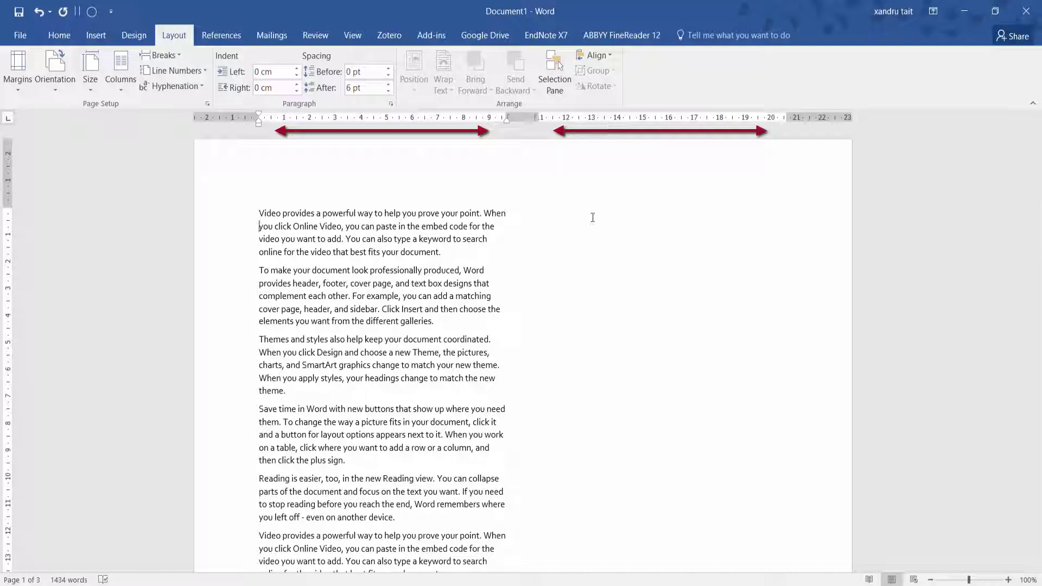
pyautogui.scroll(-9, 614, 294)
pyautogui.scroll(-7, 550, 476)
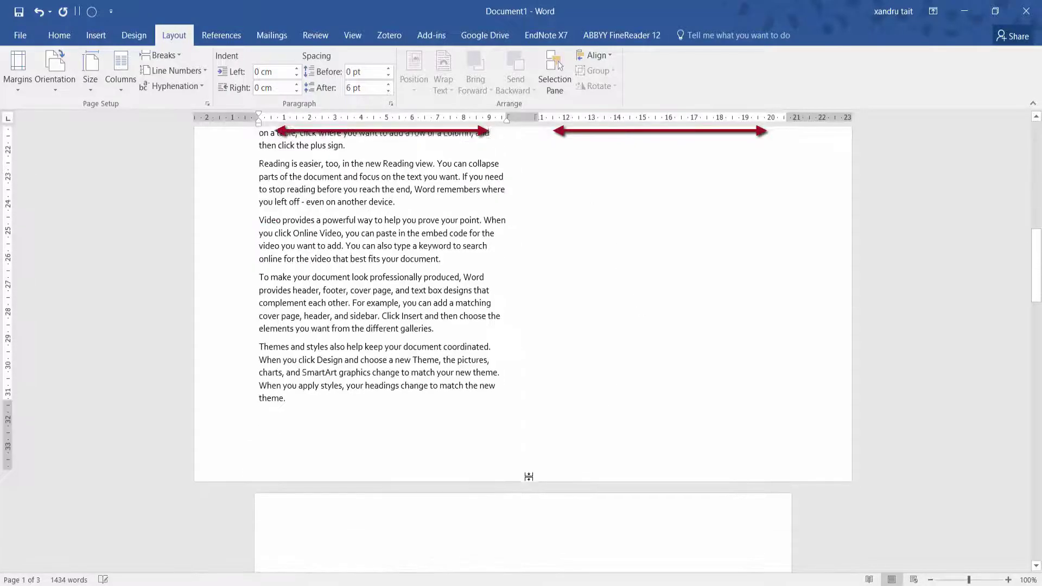
# Type a long filler run 'sdkfgbbbb…' after the final word 'theme.'.
pyautogui.click(389, 386)
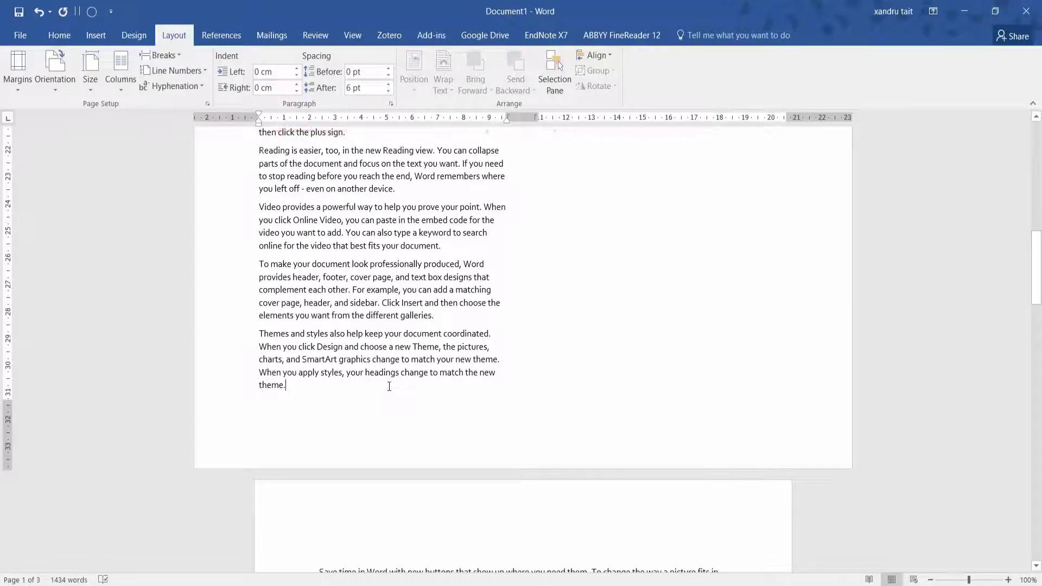
pyautogui.write('sdkfgbbbbbbbbbbbbbbbbbbbbbbbbbbbbbbbbbbbbbbbbbbbbbbbbbbbbb')
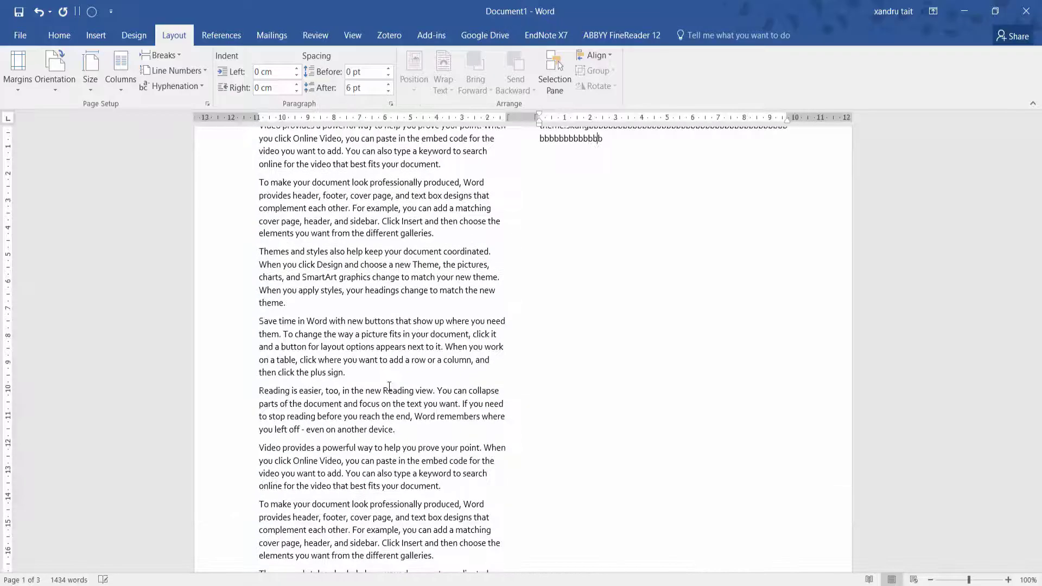
pyautogui.write('bbbbbbbbbbbbbbbbbbbbb')
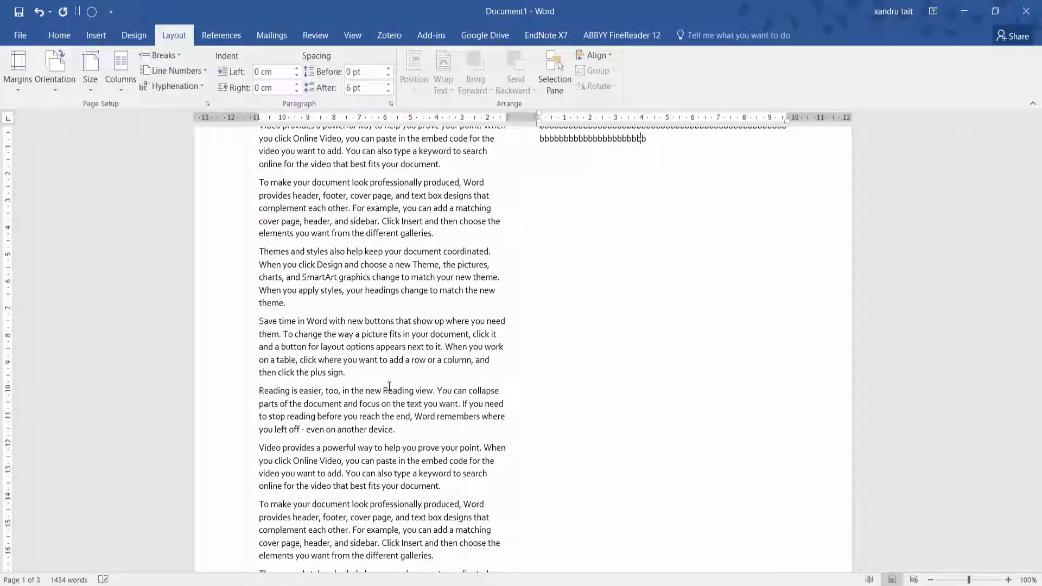
pyautogui.write('bbbbbbbbbbbbbbbbbbbbbbbbbbbbbbbbbbbbbbbbbbbbbbbbbbbbbbbbbbbbbbbbbbbbbbbbbbbbbbbbbbb')
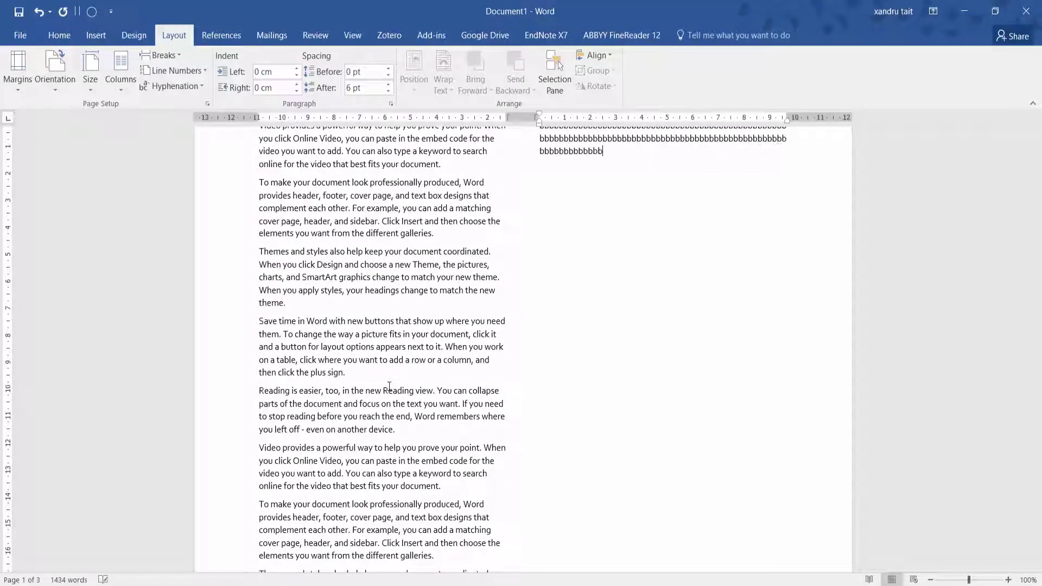
pyautogui.scroll(3, 441, 484)
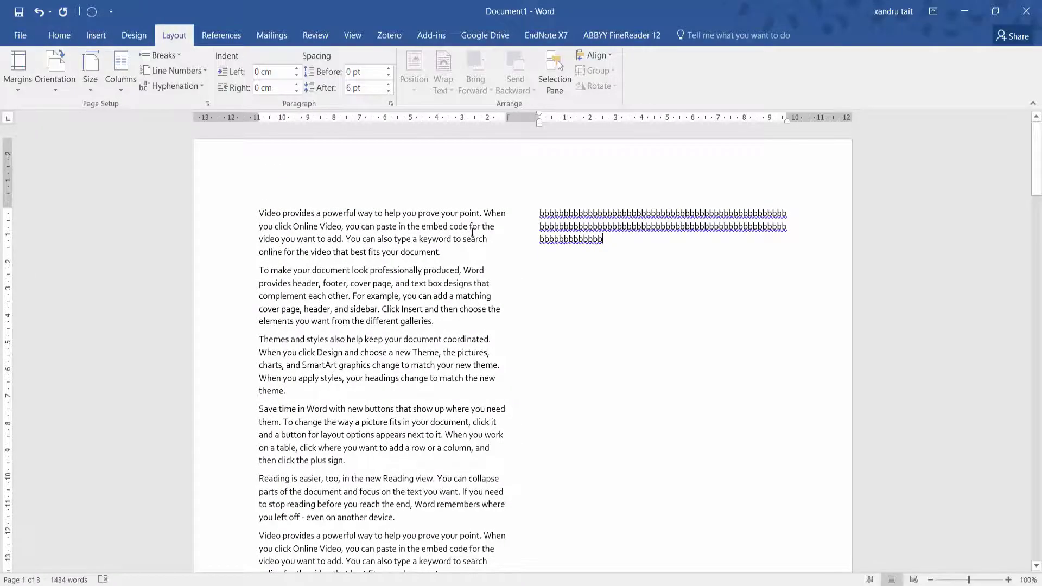
pyautogui.scroll(-20, 473, 232)
pyautogui.scroll(12, 499, 339)
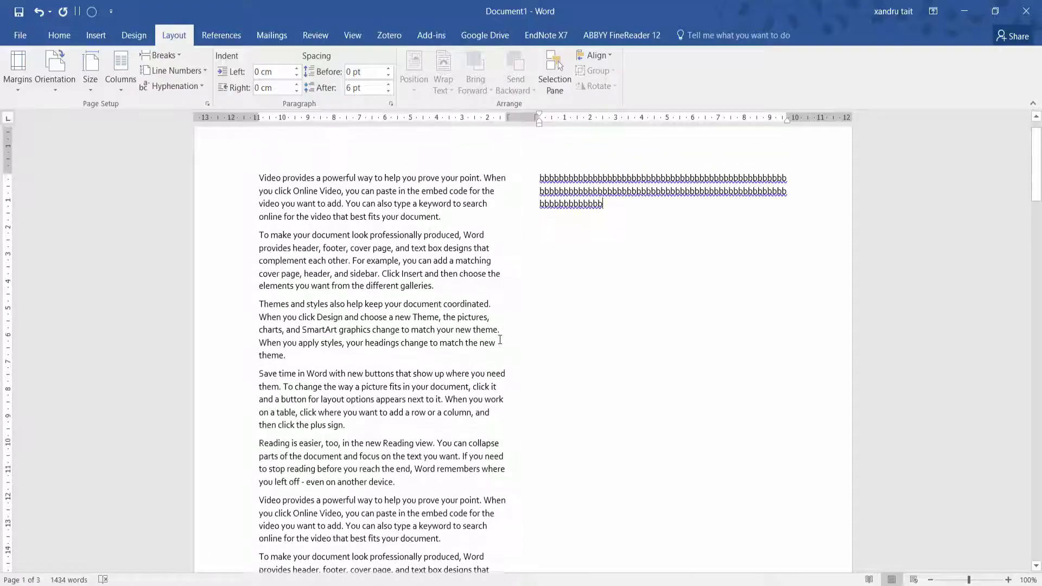
# Reflow the text into three columns, then into the Left preset (narrow left, wide right).
pyautogui.click(119, 93)
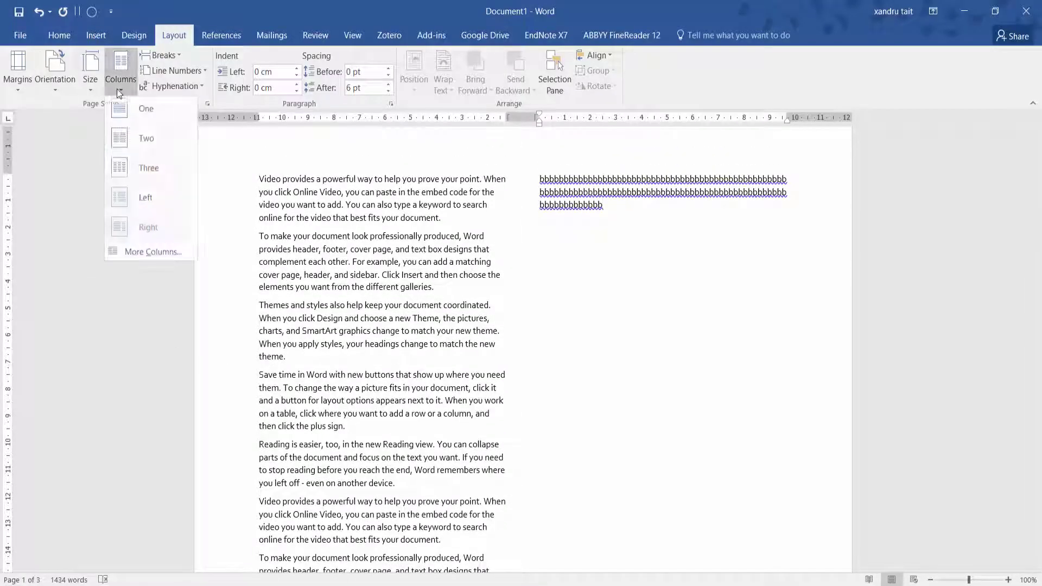
pyautogui.click(145, 173)
pyautogui.scroll(1, 443, 202)
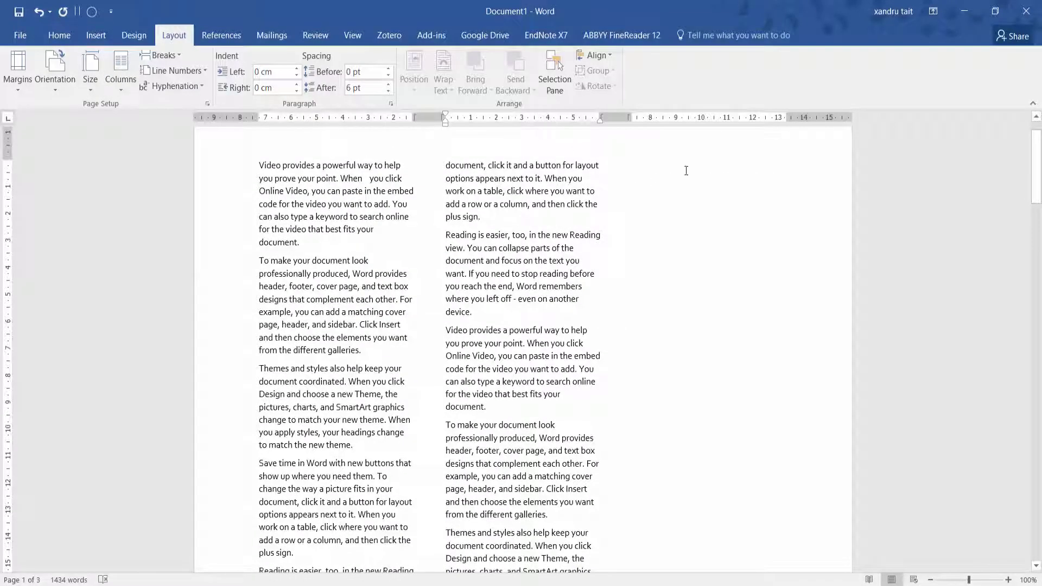
pyautogui.click(115, 85)
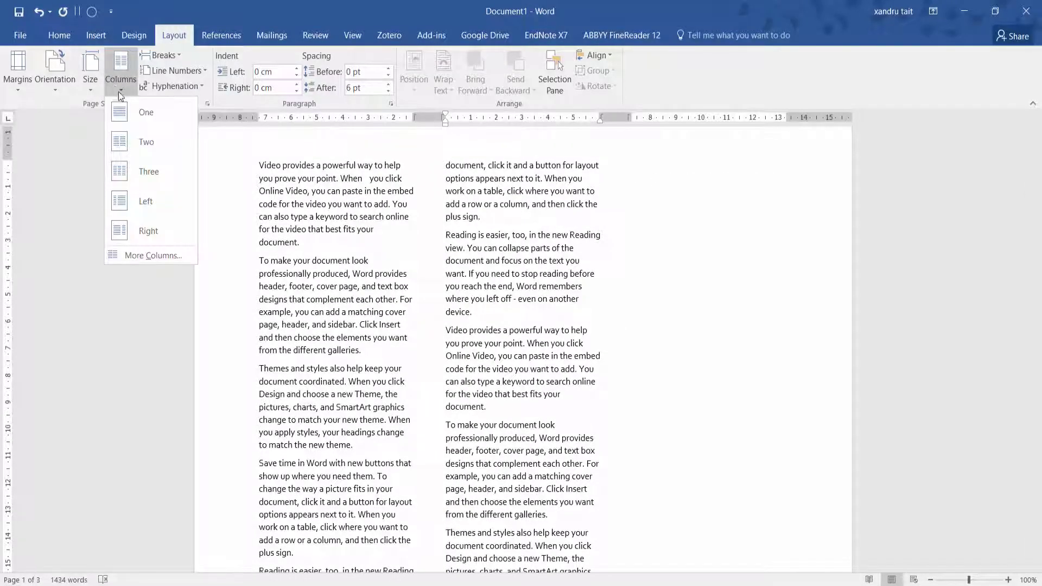
pyautogui.click(141, 204)
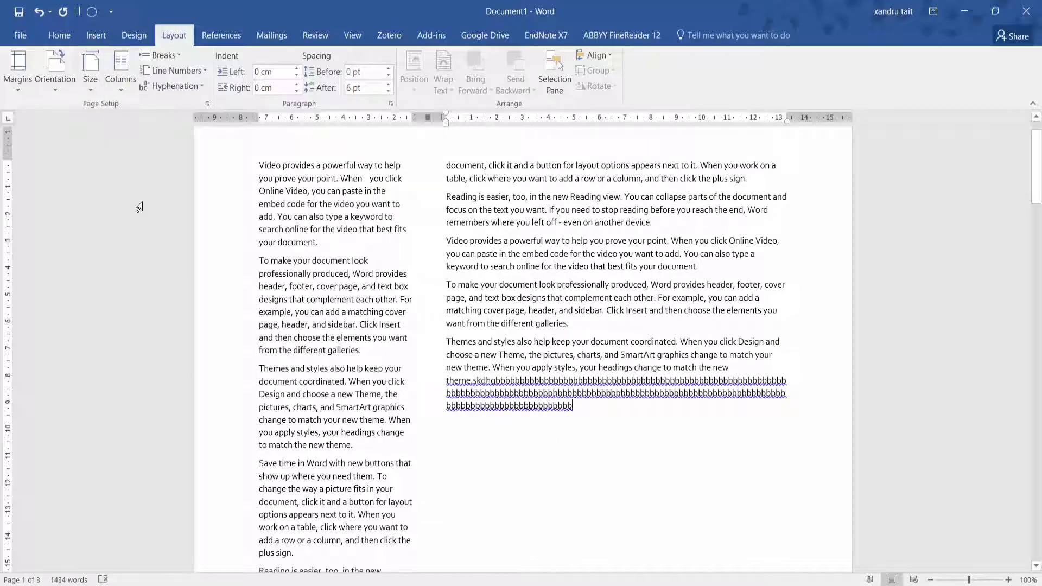
# Switch to the Right column preset, then bring up the More Columns dialog.
pyautogui.click(120, 76)
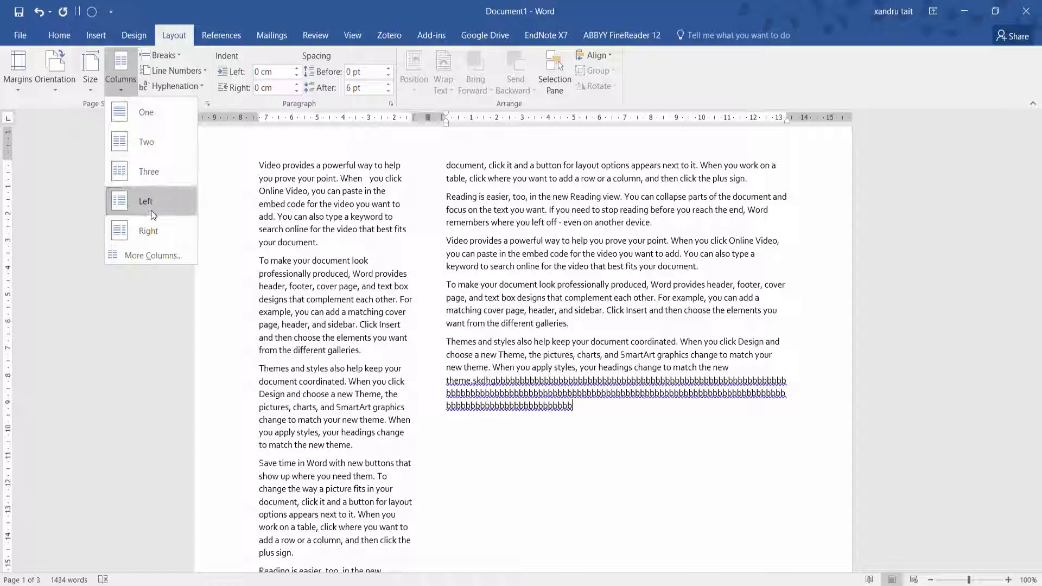
pyautogui.click(152, 231)
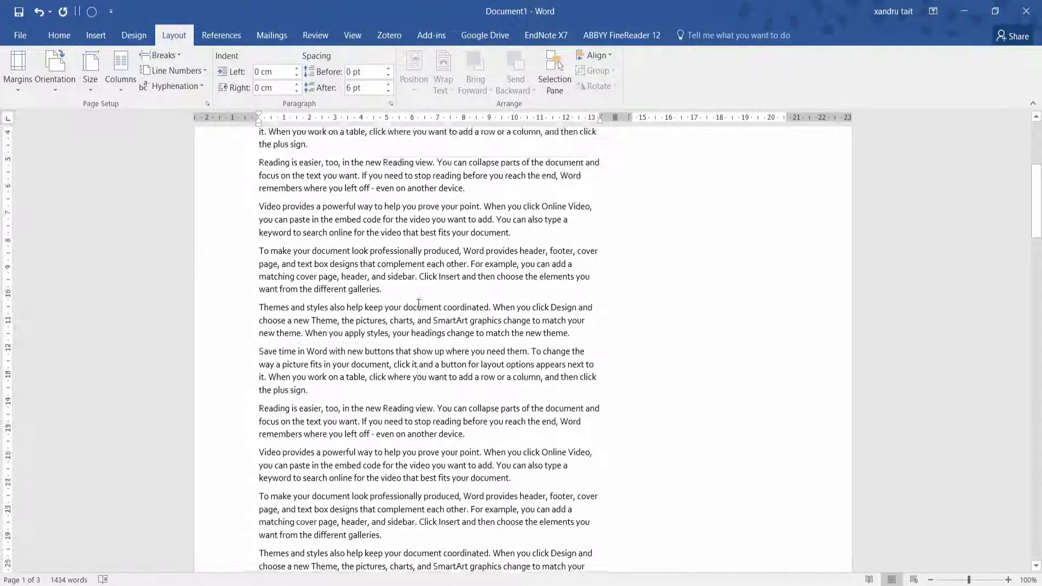
pyautogui.click(122, 78)
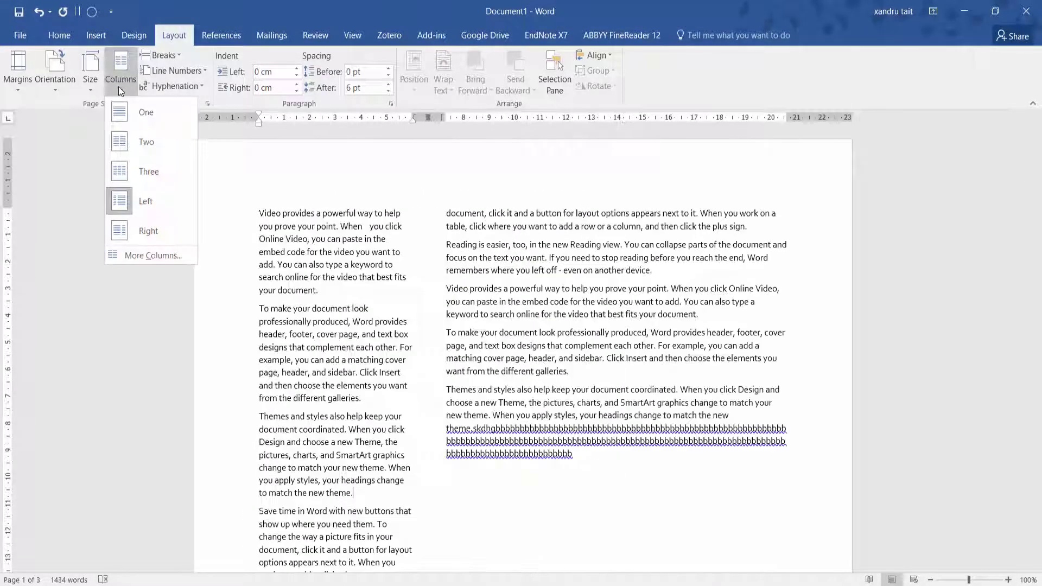
pyautogui.click(137, 256)
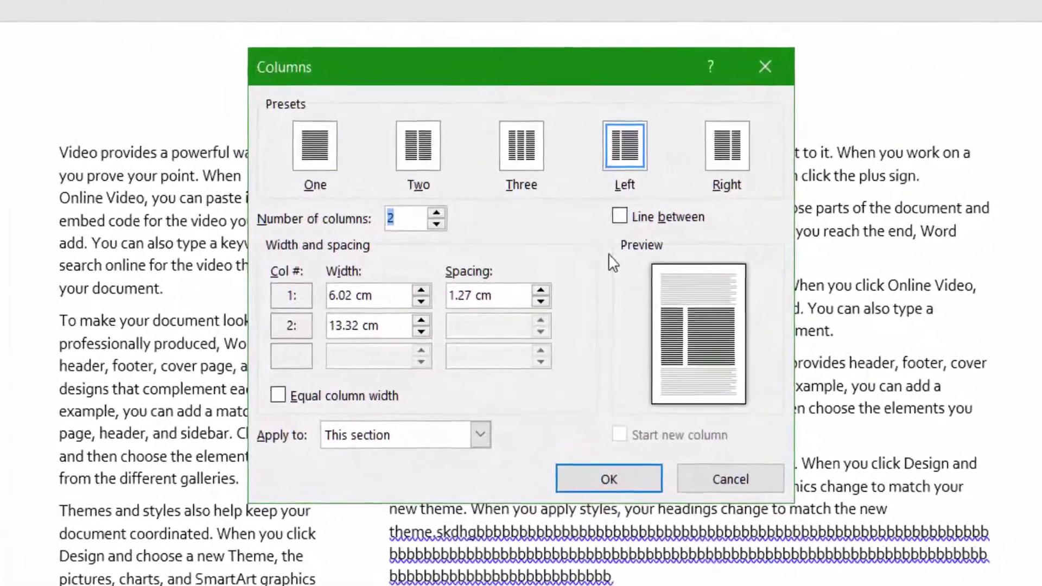
# Add a Line between the columns, then recheck Apply to and keep This section.
pyautogui.click(624, 214)
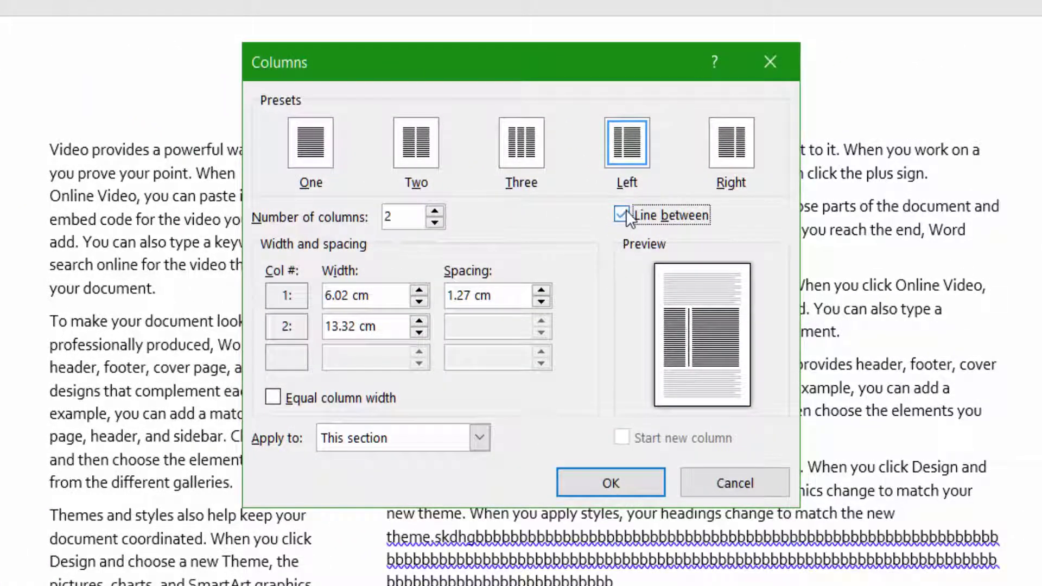
pyautogui.click(627, 476)
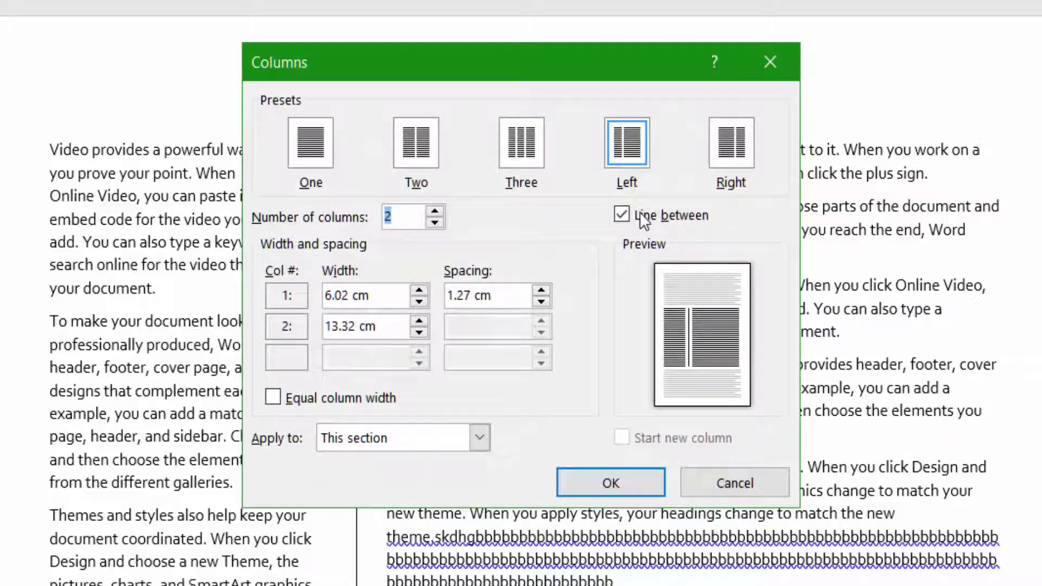
pyautogui.click(622, 215)
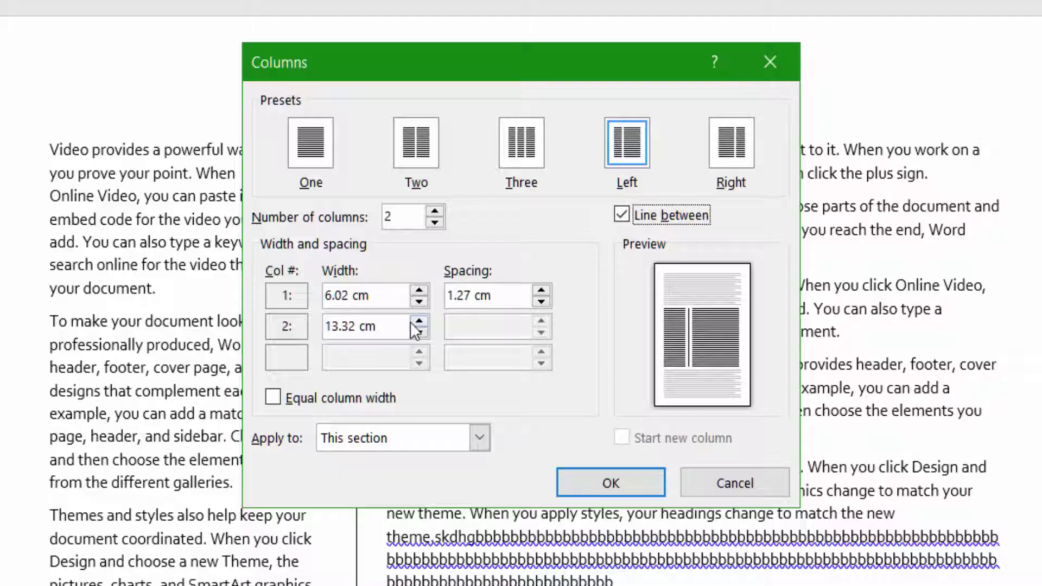
pyautogui.click(480, 439)
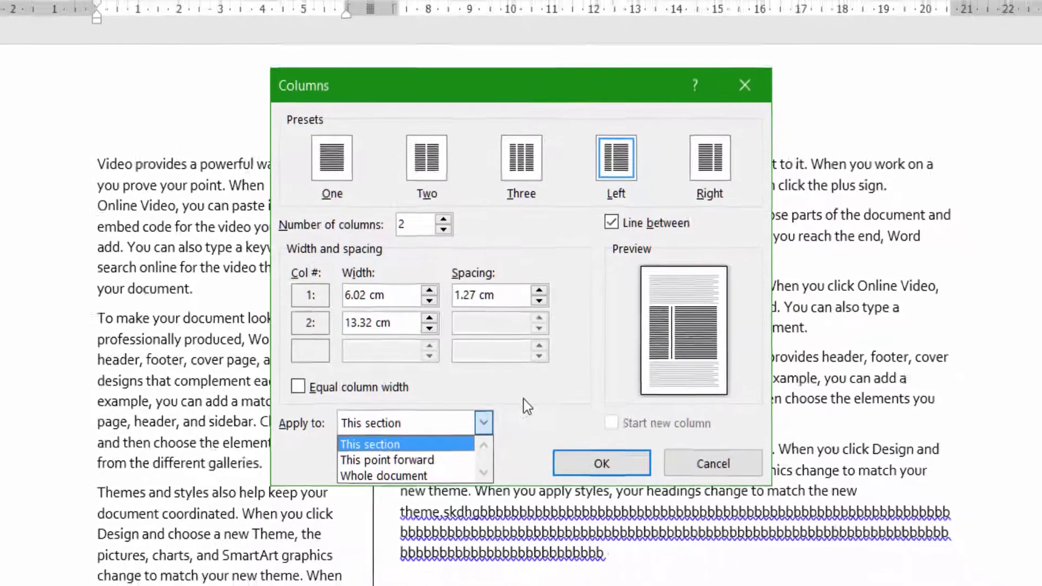
pyautogui.click(525, 410)
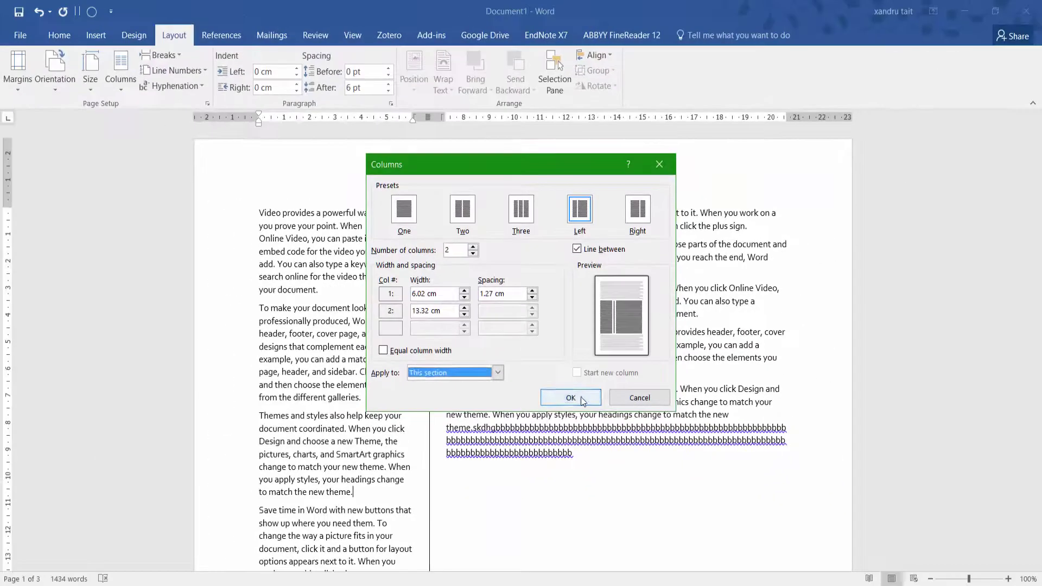
pyautogui.click(600, 443)
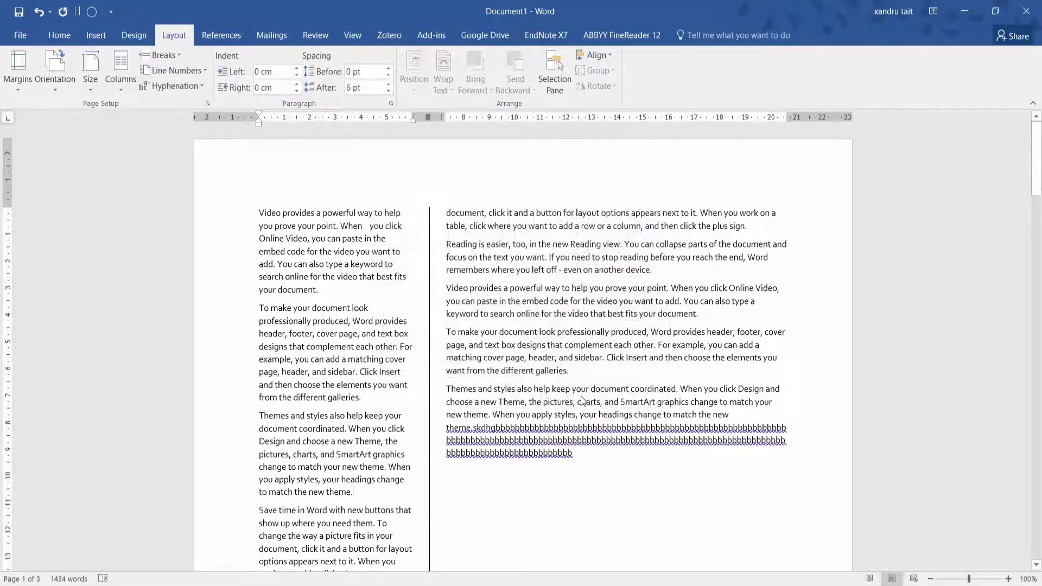
# Return the text to One column and set the page size to A4 (210 x 297 mm).
pyautogui.click(116, 93)
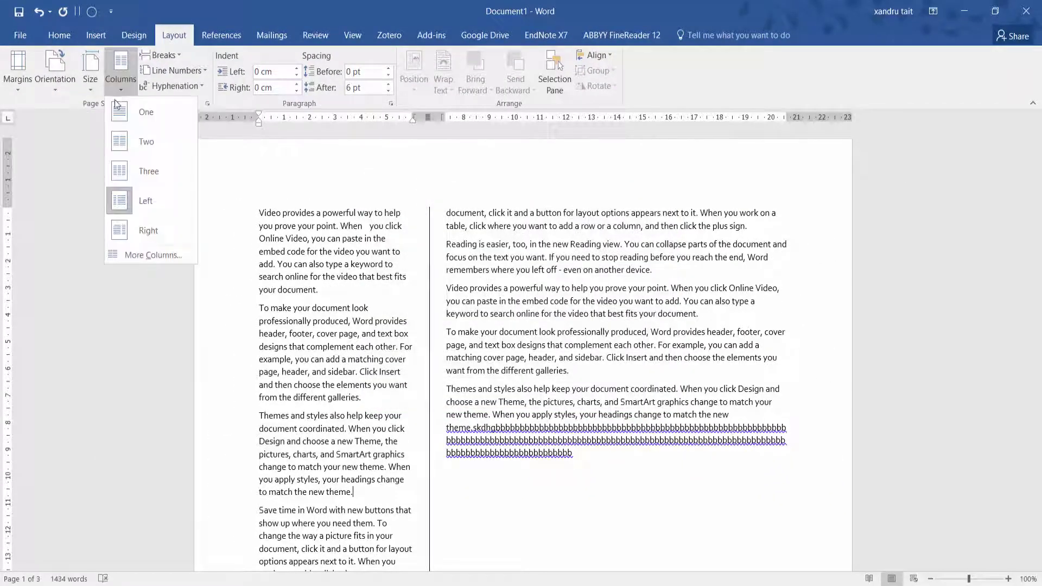
pyautogui.click(122, 114)
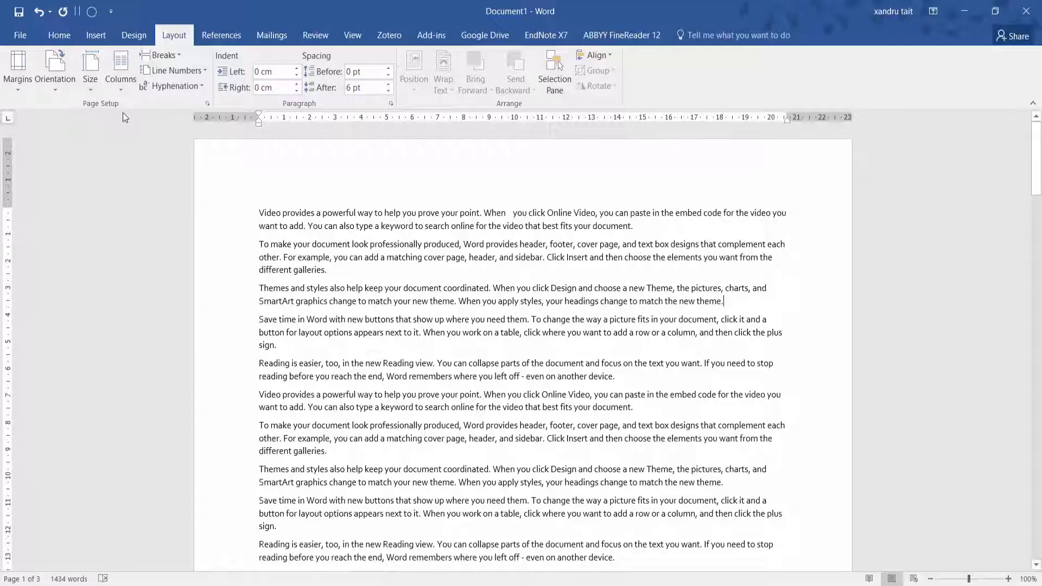
pyautogui.click(98, 86)
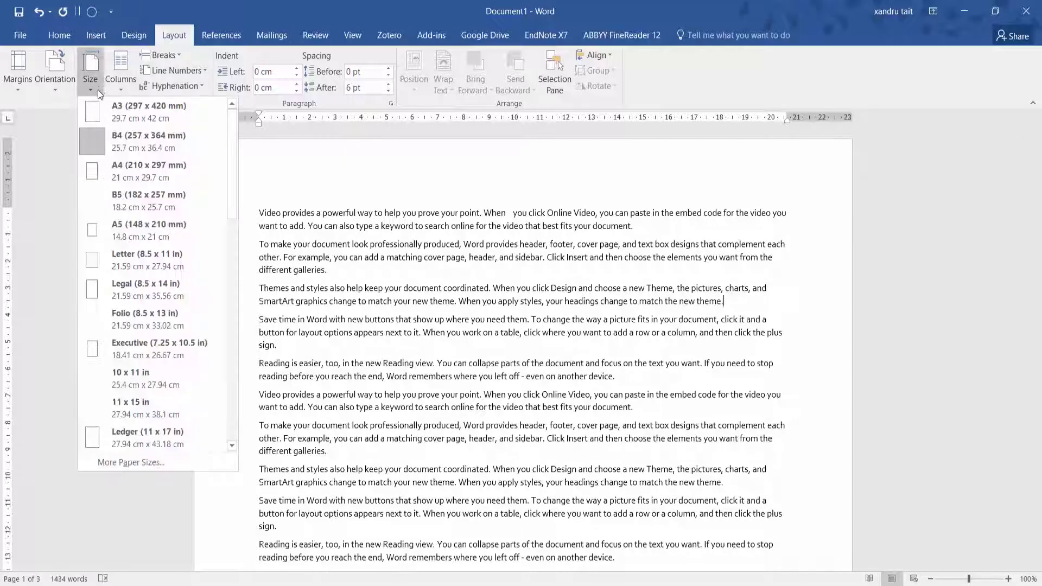
pyautogui.click(135, 171)
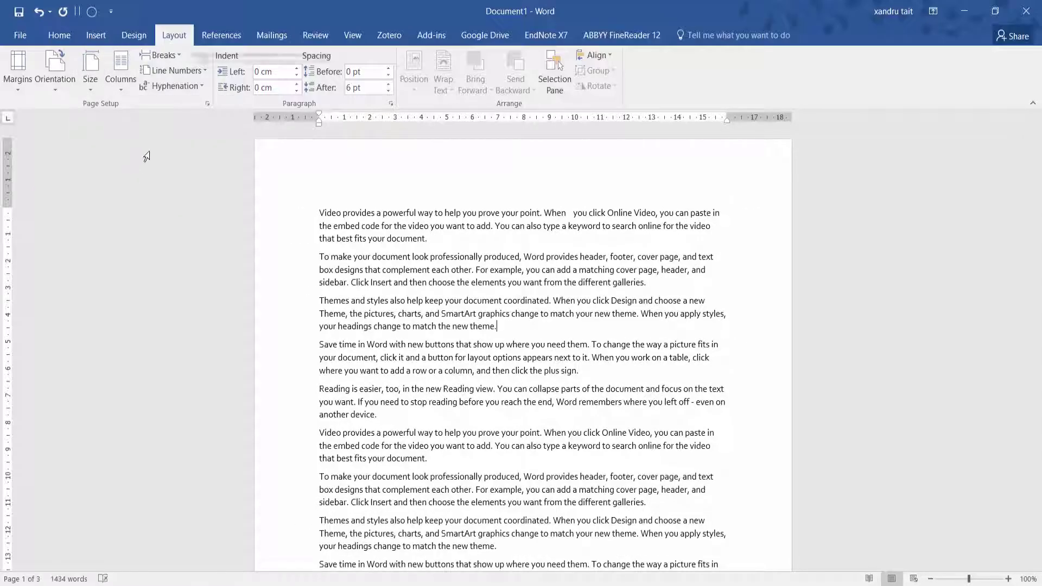
pyautogui.click(174, 56)
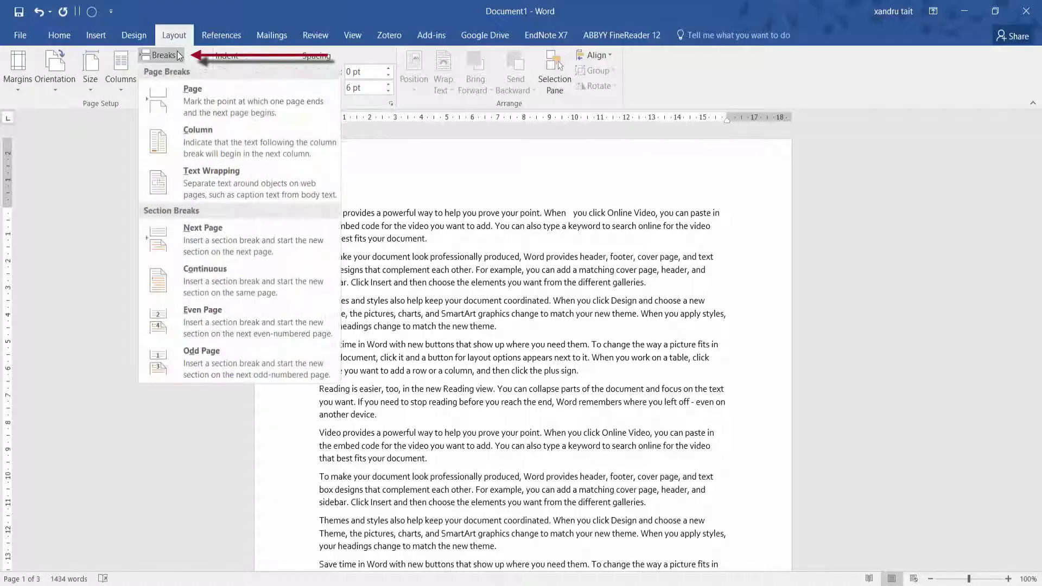
# Insert page breaks at the caret and before the 'Reading is easier' paragraph.
pyautogui.click(210, 100)
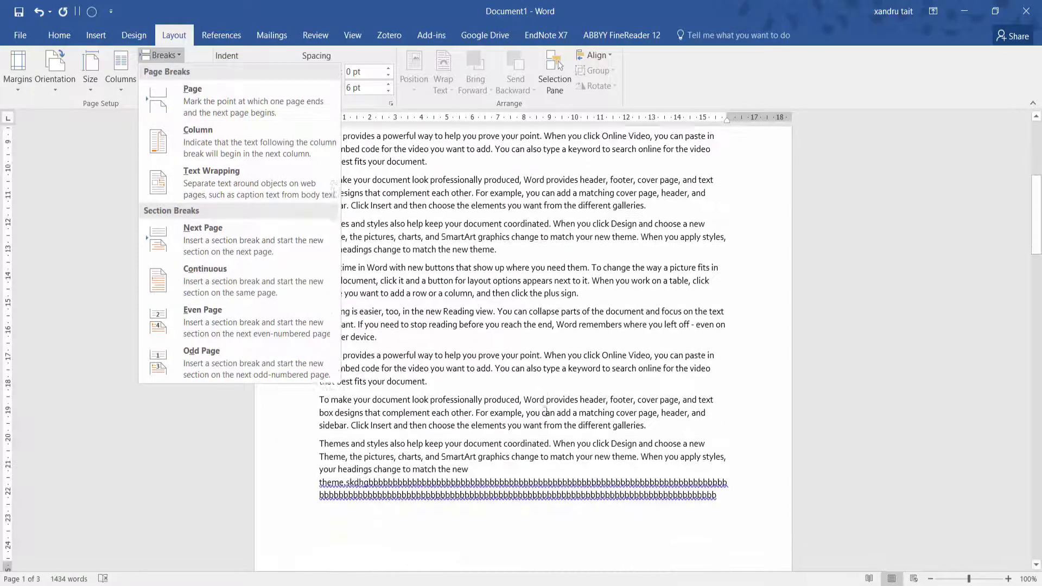
pyautogui.scroll(-5, 550, 419)
pyautogui.moveTo(1036, 299); pyautogui.dragTo(1040, 420)
pyautogui.scroll(-3, 490, 490)
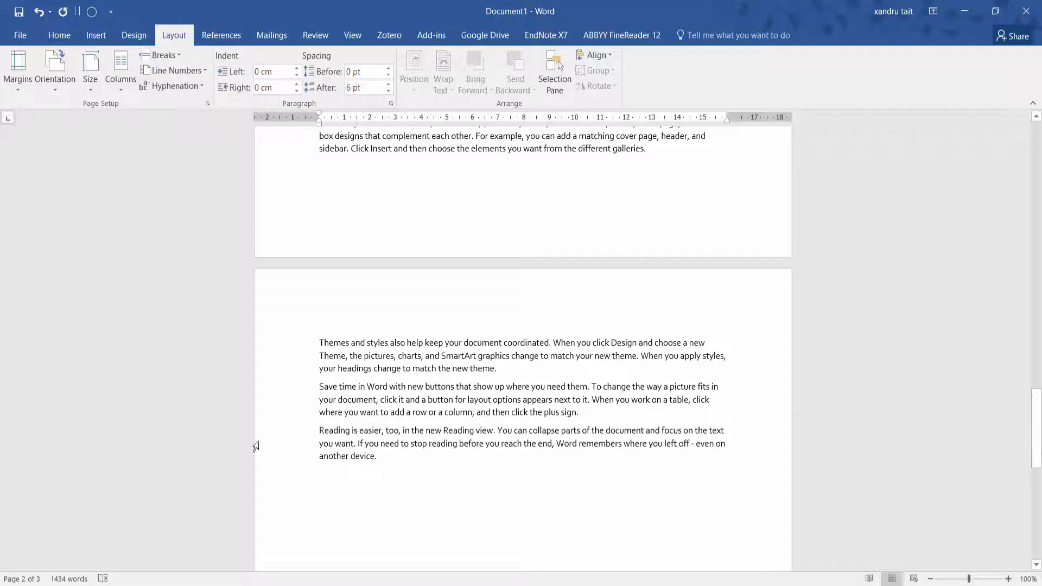
pyautogui.click(175, 54)
pyautogui.click(192, 98)
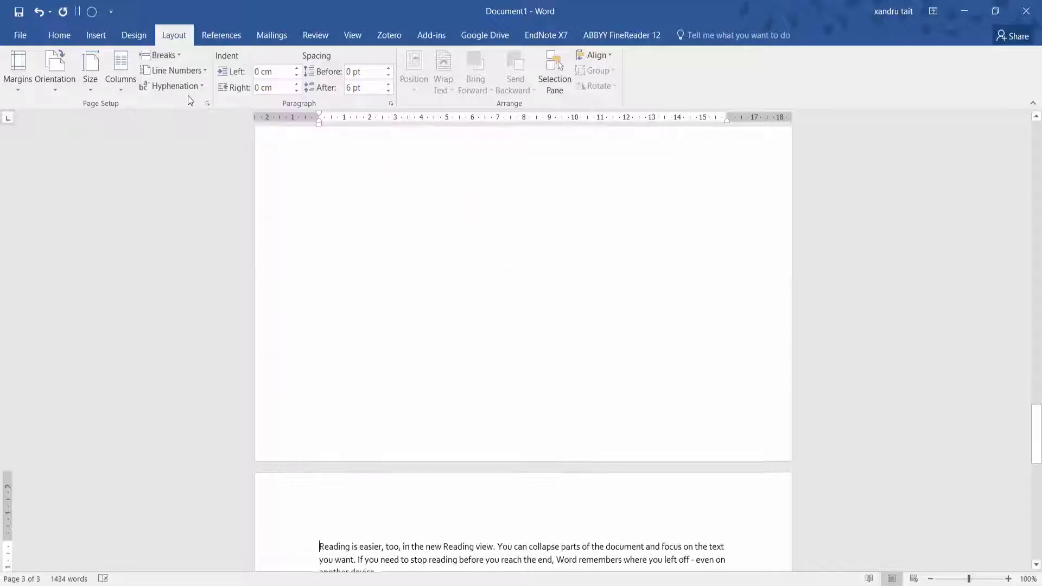
pyautogui.scroll(10, 370, 389)
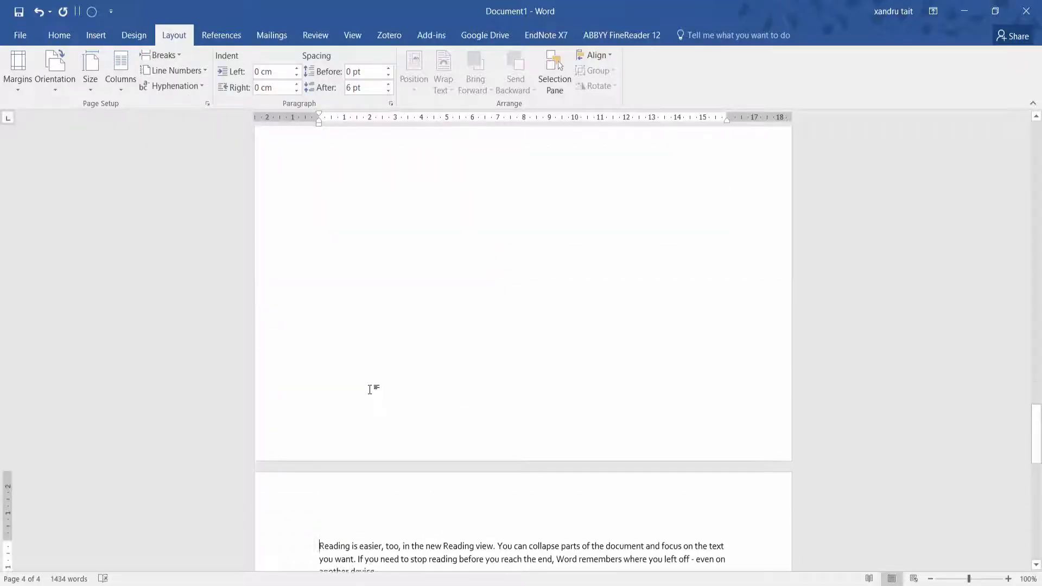
pyautogui.scroll(1, 370, 390)
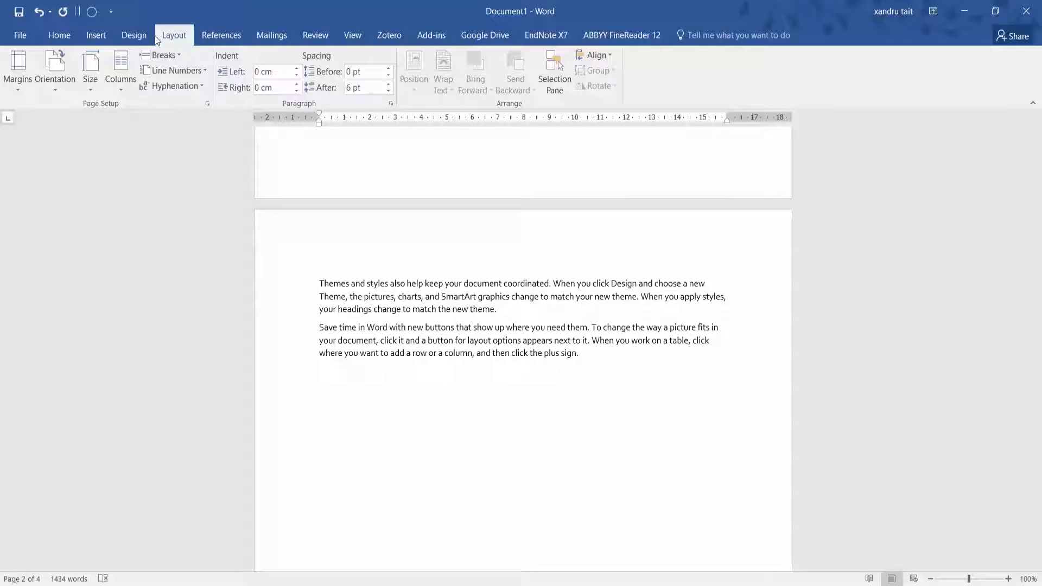
# Look at the Column option in the Breaks list and scroll through the four pages.
pyautogui.click(177, 51)
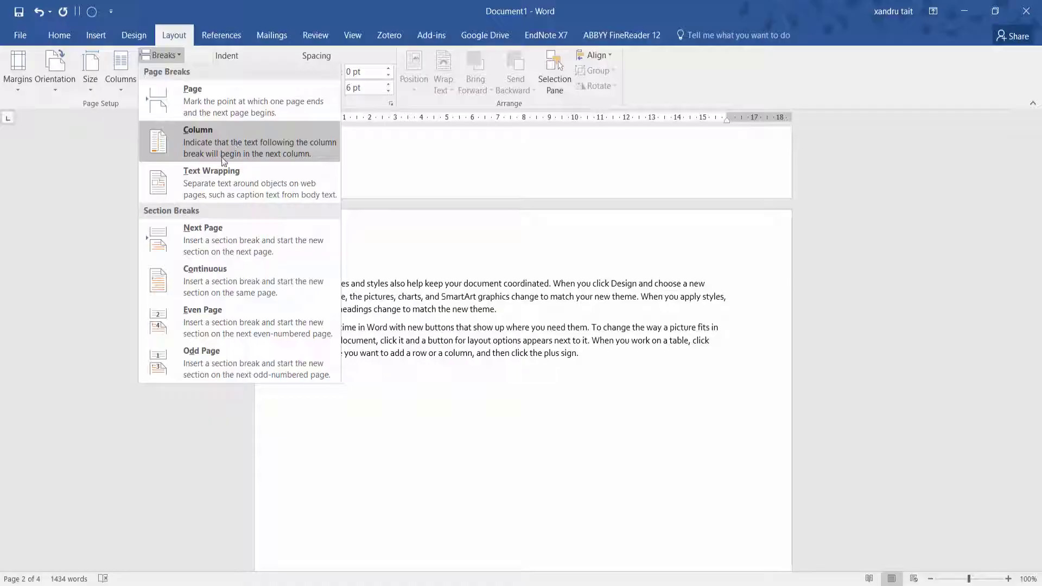
pyautogui.scroll(4, 1038, 265)
pyautogui.moveTo(1037, 314); pyautogui.dragTo(1036, 115)
pyautogui.scroll(-2, 472, 402)
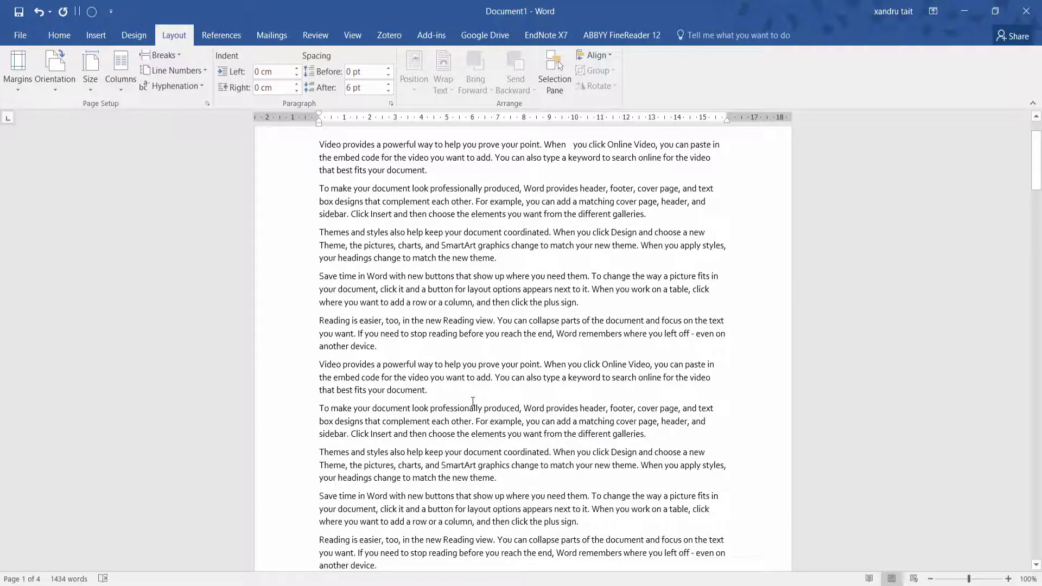
# Split the text before 'Reading is easier' into Two columns.
pyautogui.click(317, 321)
pyautogui.click(118, 91)
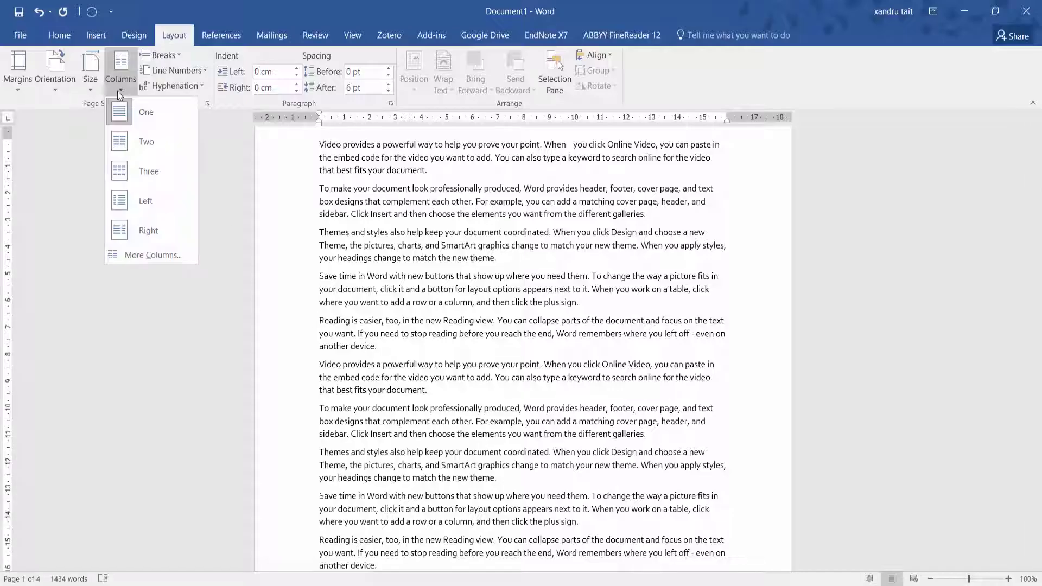
pyautogui.click(131, 140)
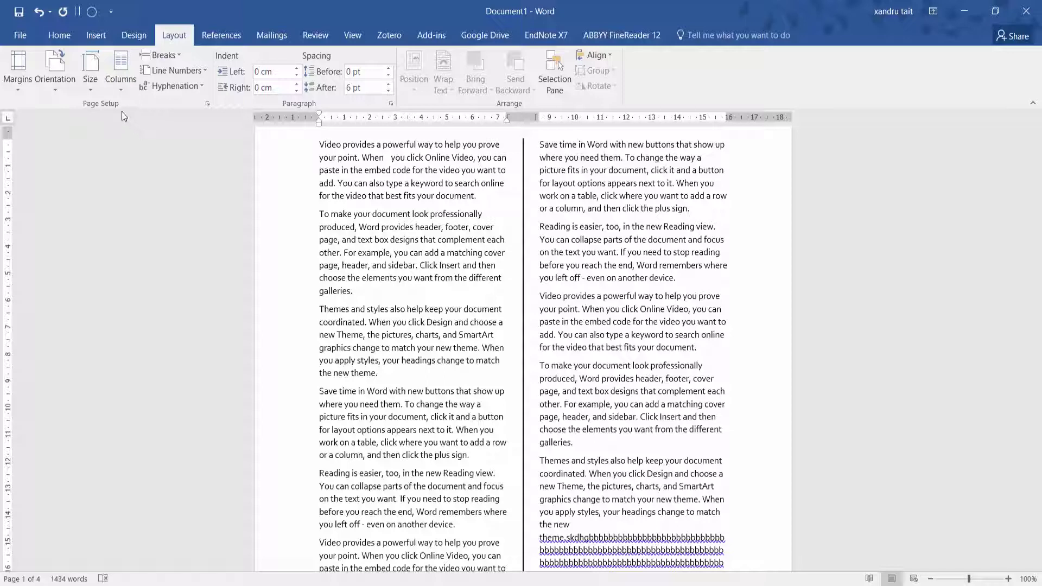
# Untick Line between in More Columns and scroll down to check the layout.
pyautogui.click(118, 89)
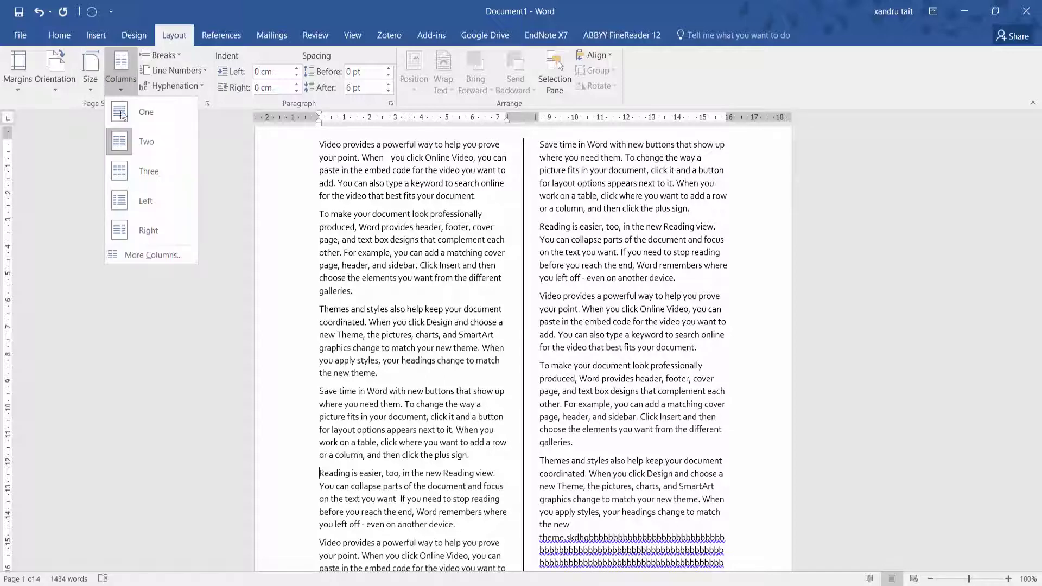
pyautogui.click(152, 254)
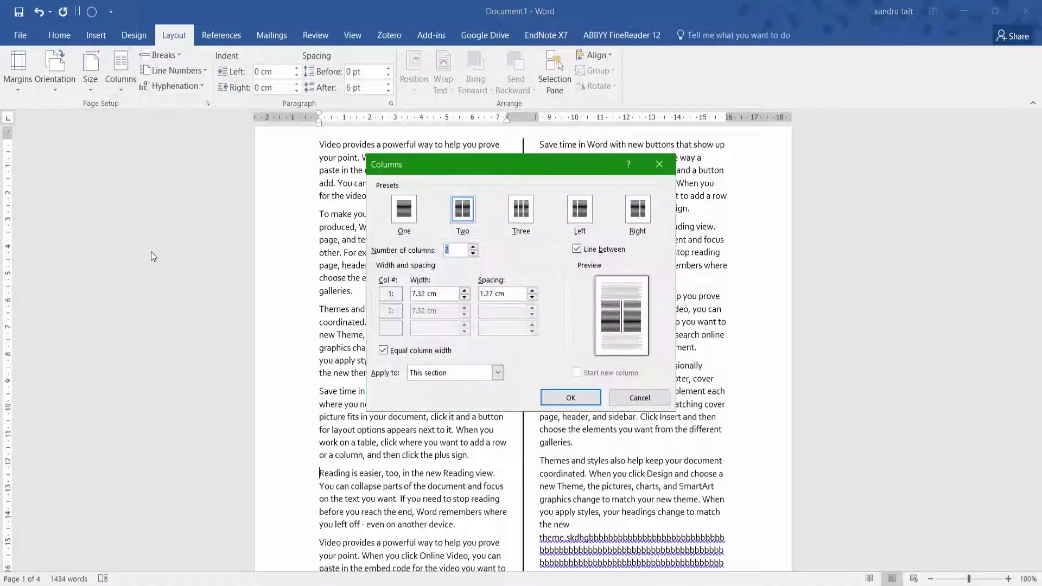
pyautogui.click(577, 249)
pyautogui.click(570, 397)
pyautogui.scroll(-15, 560, 418)
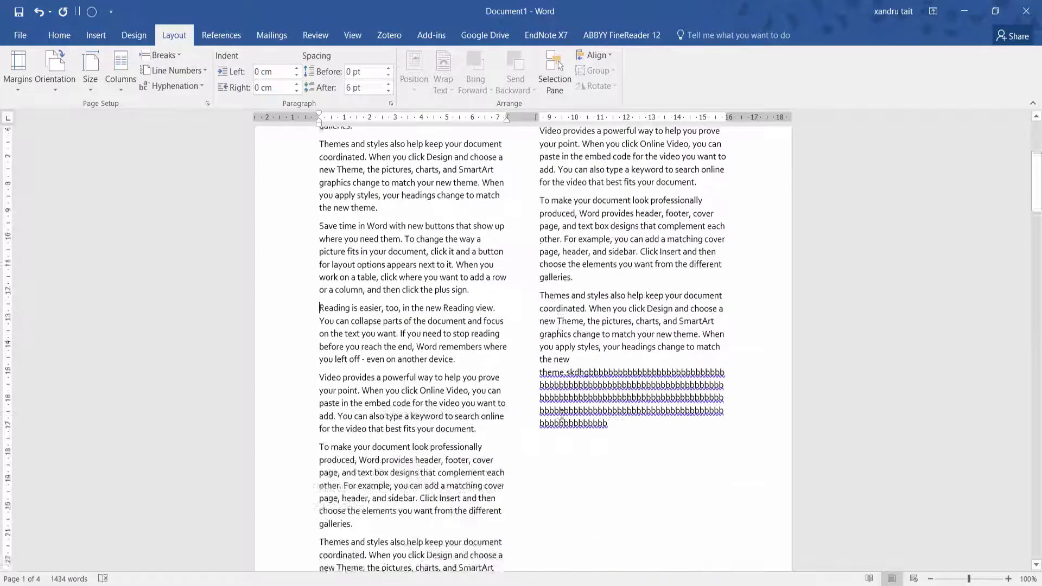
pyautogui.scroll(-5, 568, 430)
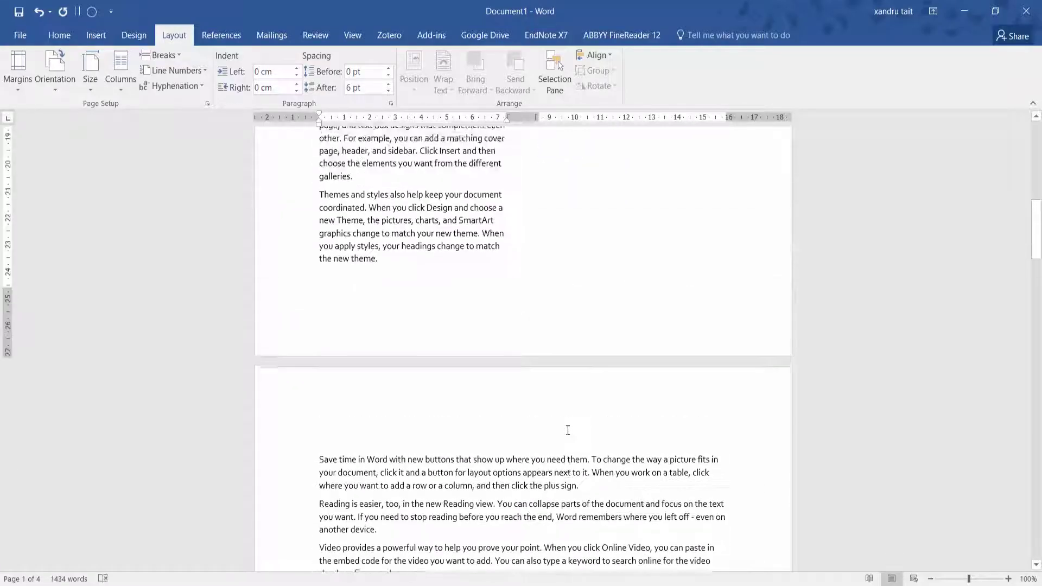
pyautogui.scroll(-4, 568, 430)
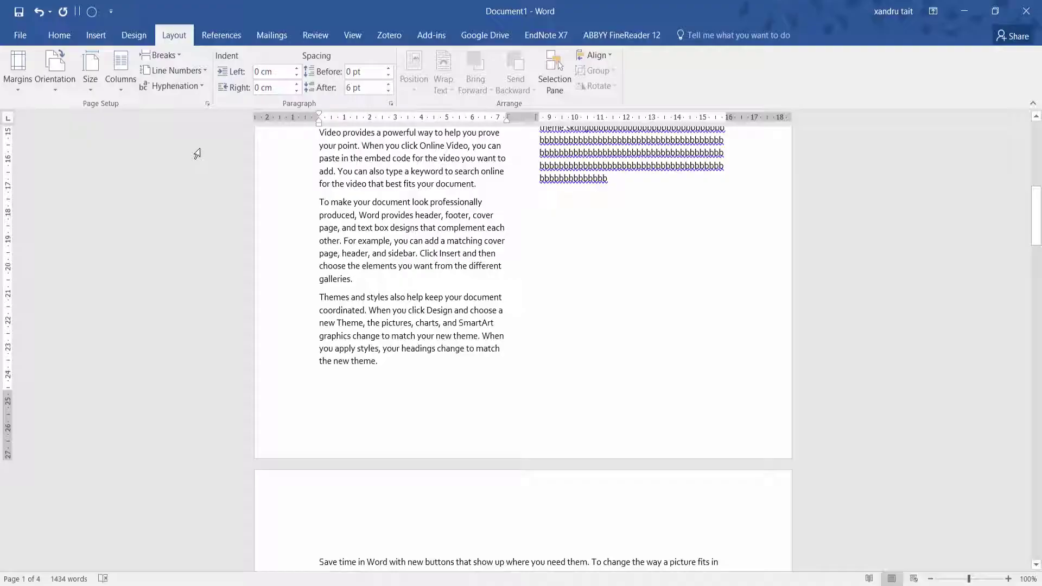
pyautogui.click(119, 90)
pyautogui.click(148, 255)
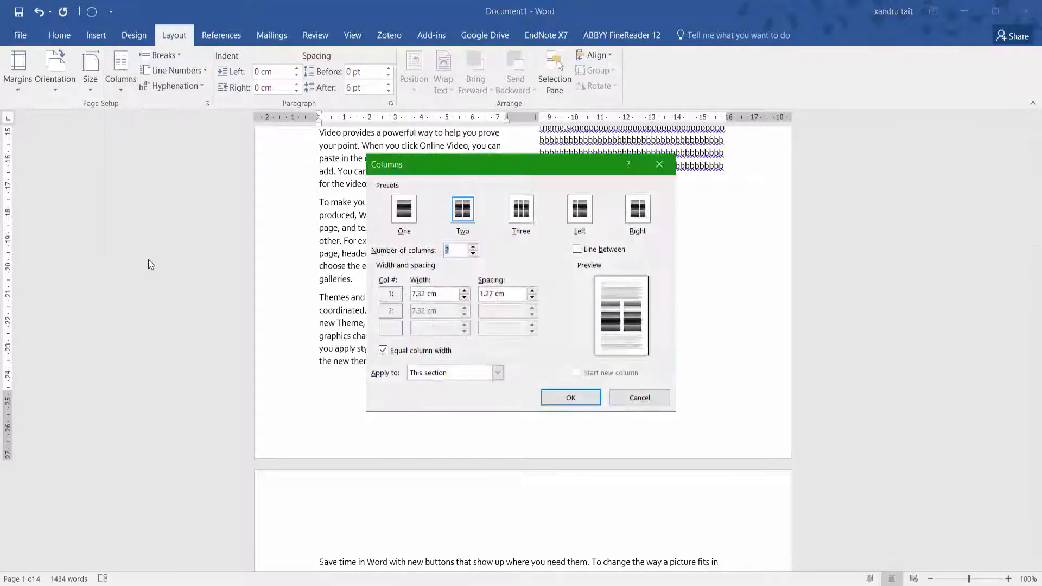
pyautogui.click(498, 373)
pyautogui.click(455, 409)
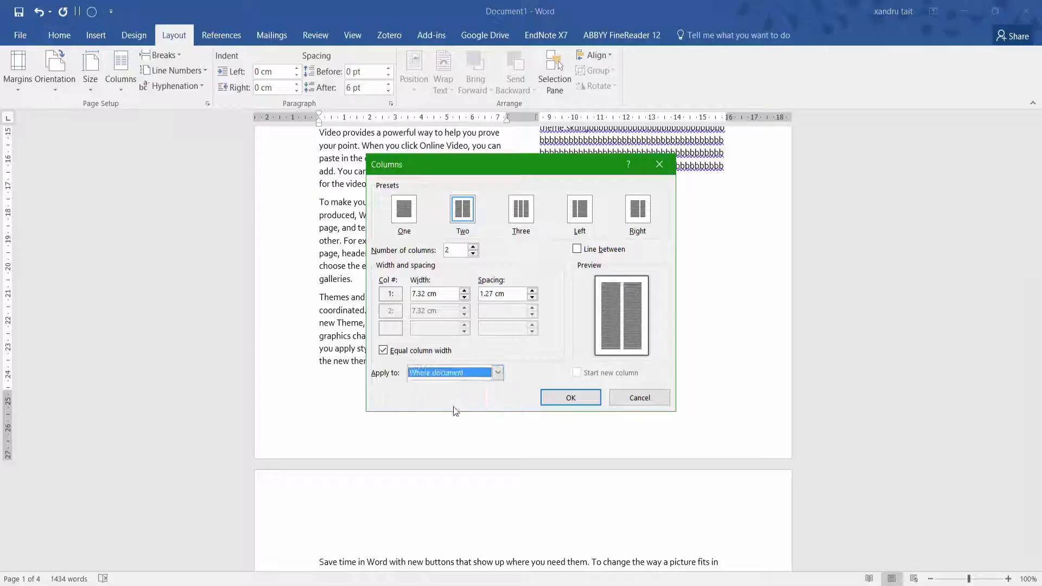
pyautogui.click(560, 396)
pyautogui.scroll(-10, 554, 439)
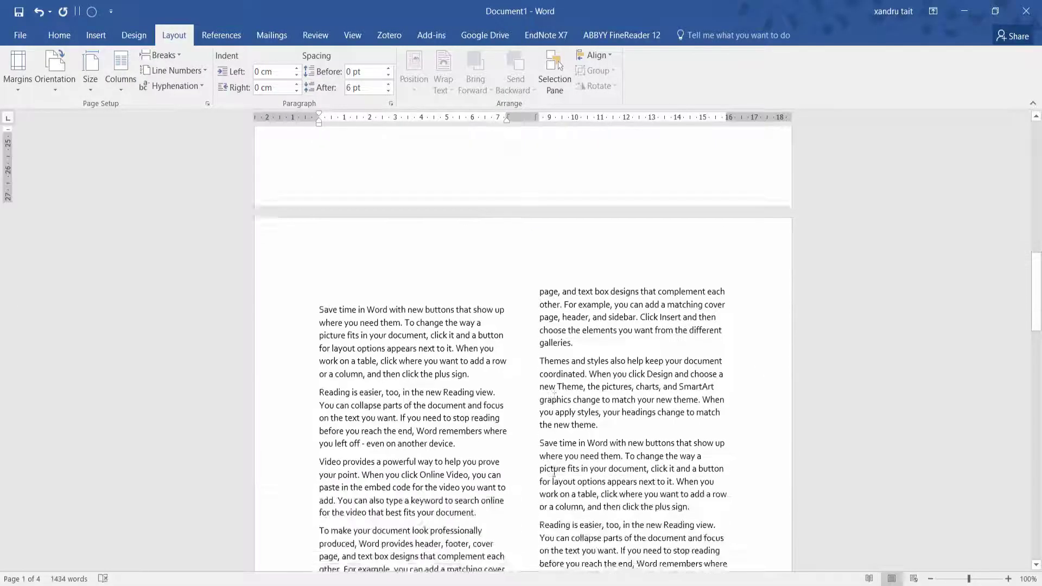
pyautogui.scroll(15, 583, 455)
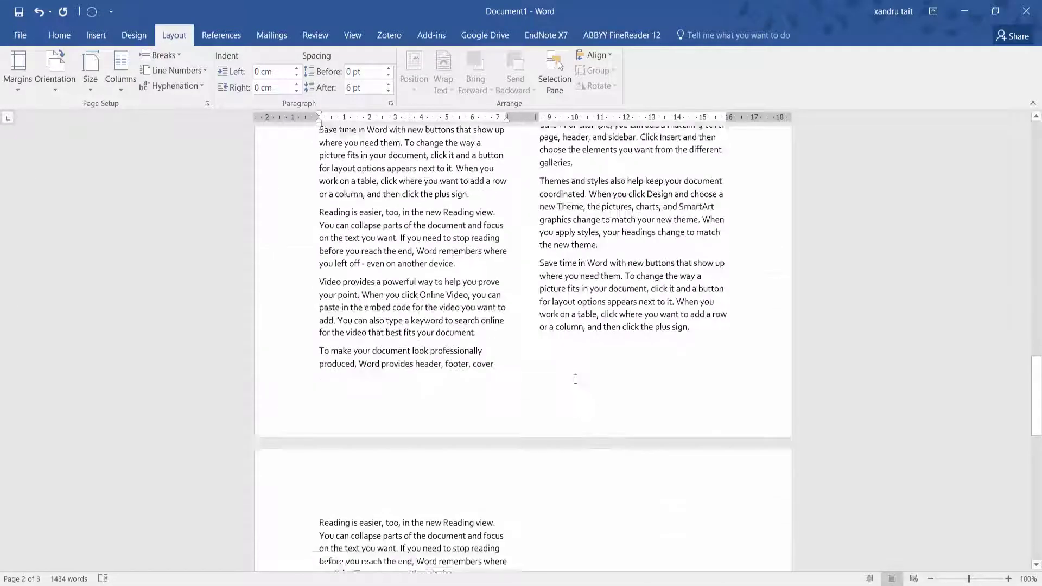
pyautogui.scroll(10, 547, 374)
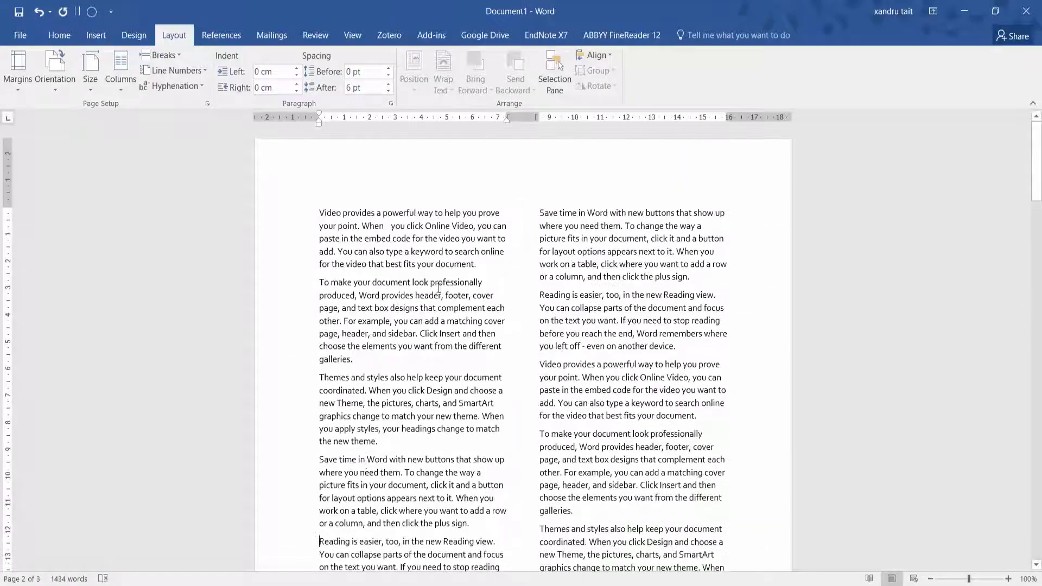
# Pick a Layout option, view the Breaks list, and scroll through the document.
pyautogui.click(126, 86)
pyautogui.click(130, 112)
pyautogui.click(161, 54)
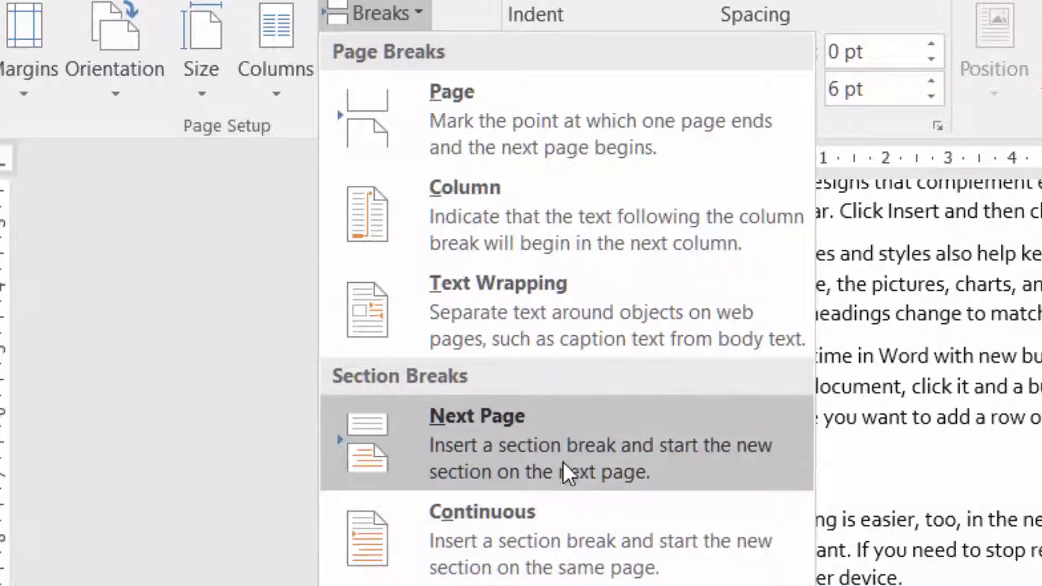
pyautogui.scroll(-2, 923, 380)
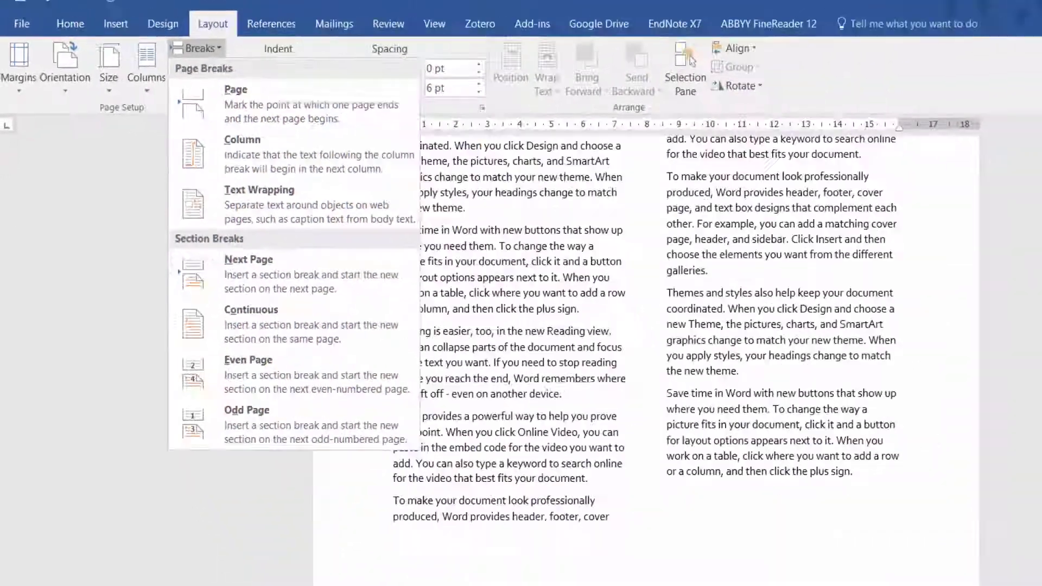
pyautogui.scroll(-2, 601, 316)
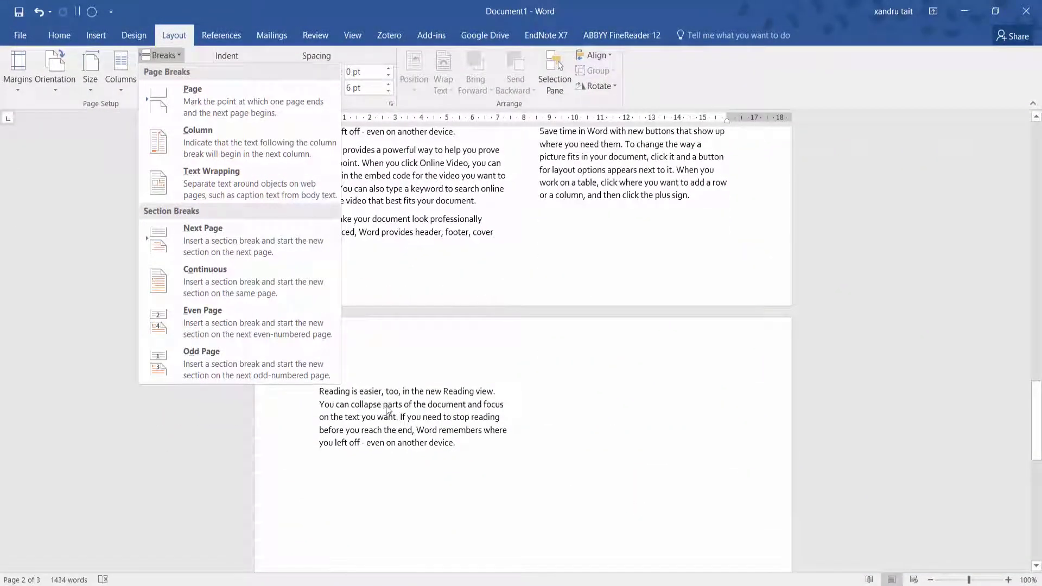
pyautogui.scroll(1, 574, 263)
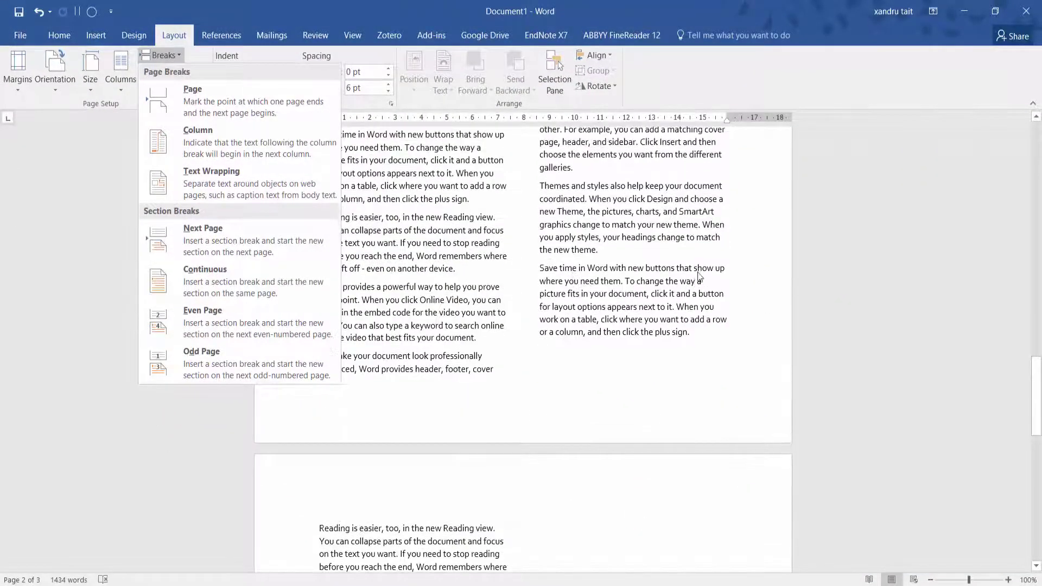
# Insert a Next Page section break before the 'Save time in Word' paragraph.
pyautogui.click(535, 269)
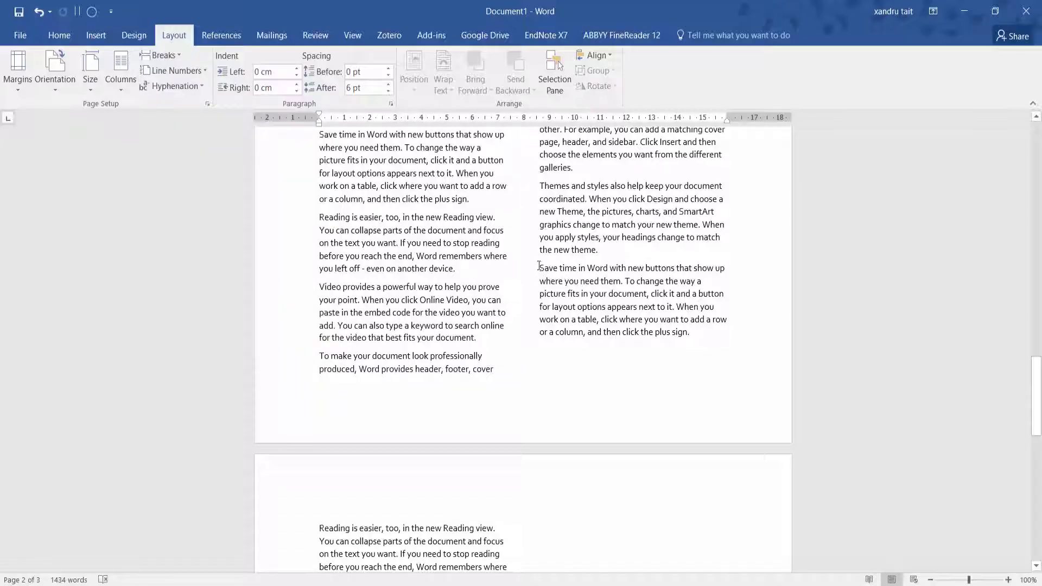
pyautogui.click(167, 57)
pyautogui.click(201, 246)
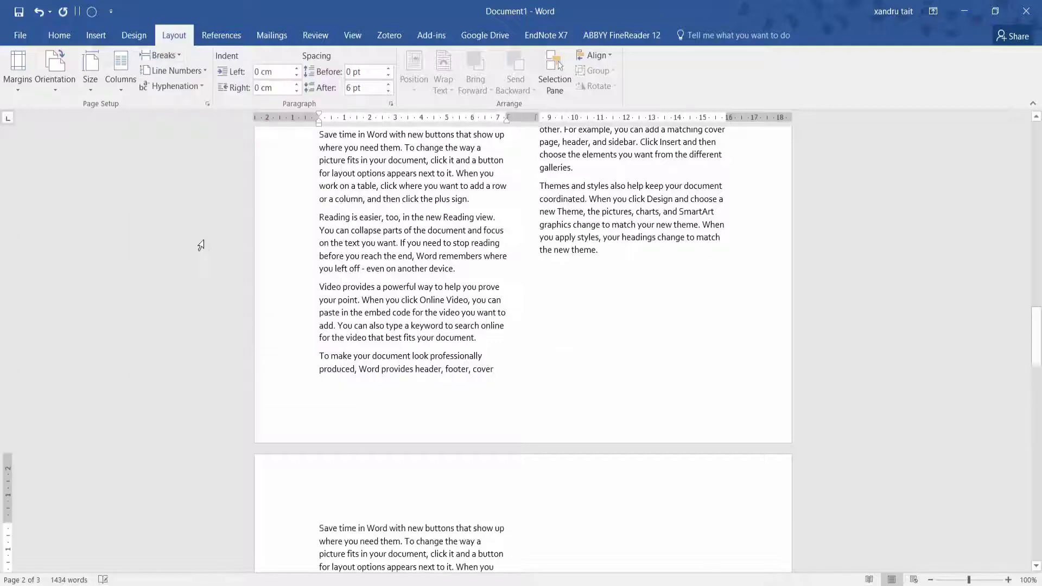
pyautogui.scroll(-10, 497, 402)
pyautogui.moveTo(1037, 397)
pyautogui.mouseDown()
pyautogui.moveTo(1038, 421)
pyautogui.moveTo(1040, 393)
pyautogui.mouseUp()
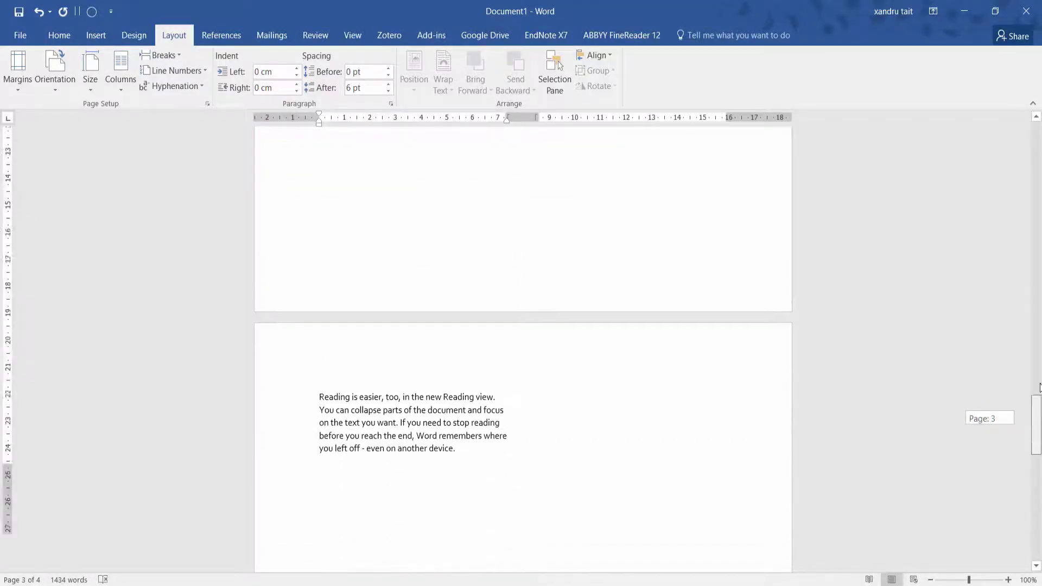
# Add a Continuous section break and turn on Show/Hide ¶ formatting marks.
pyautogui.click(162, 56)
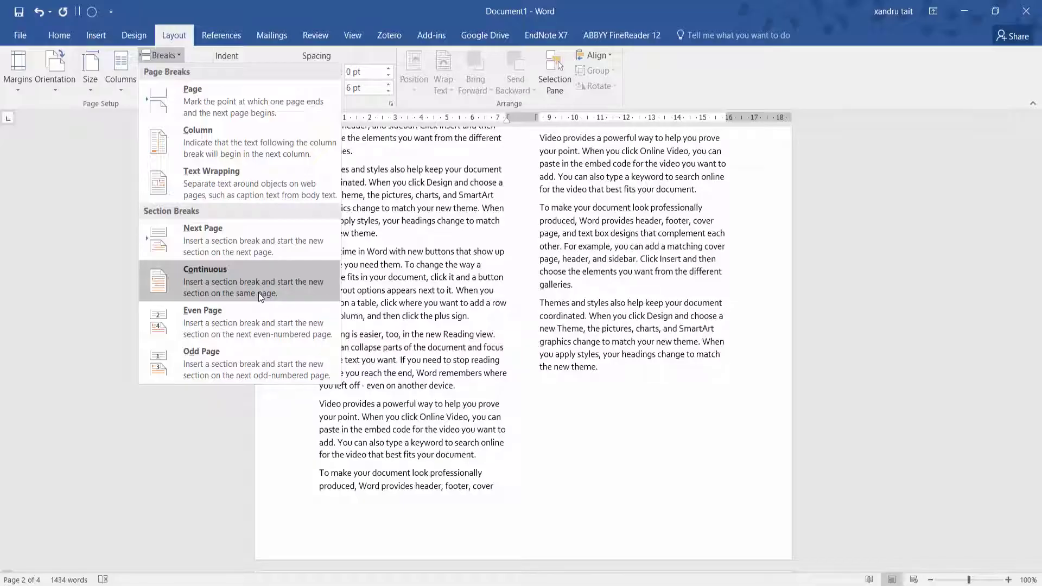
pyautogui.click(323, 287)
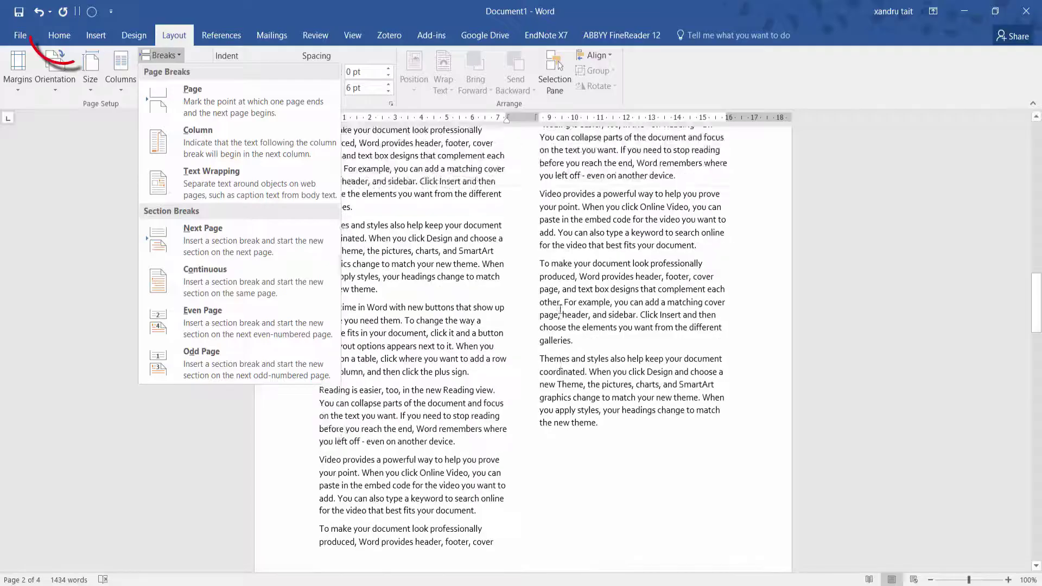
pyautogui.click(59, 36)
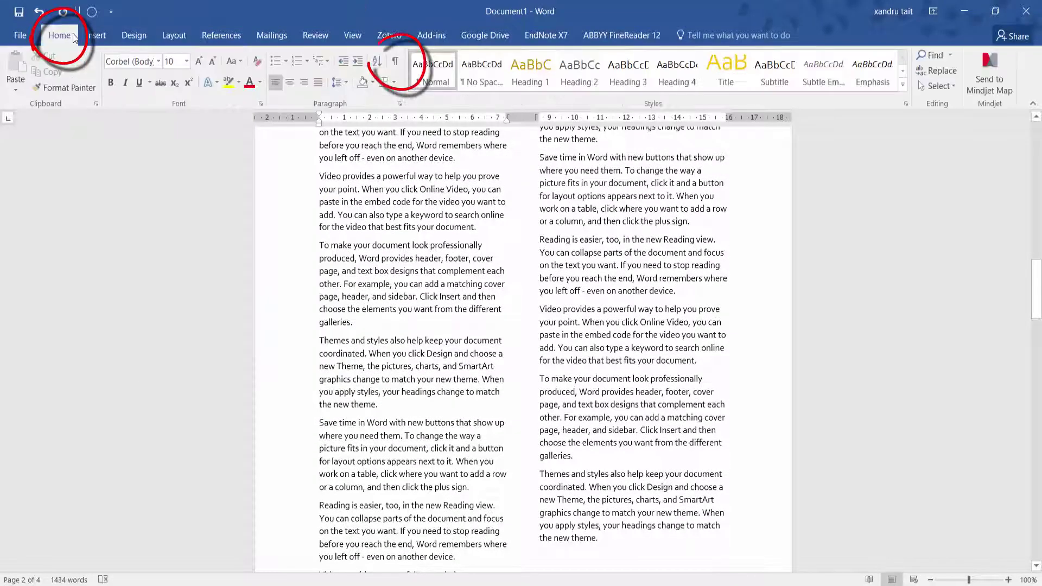
pyautogui.click(392, 63)
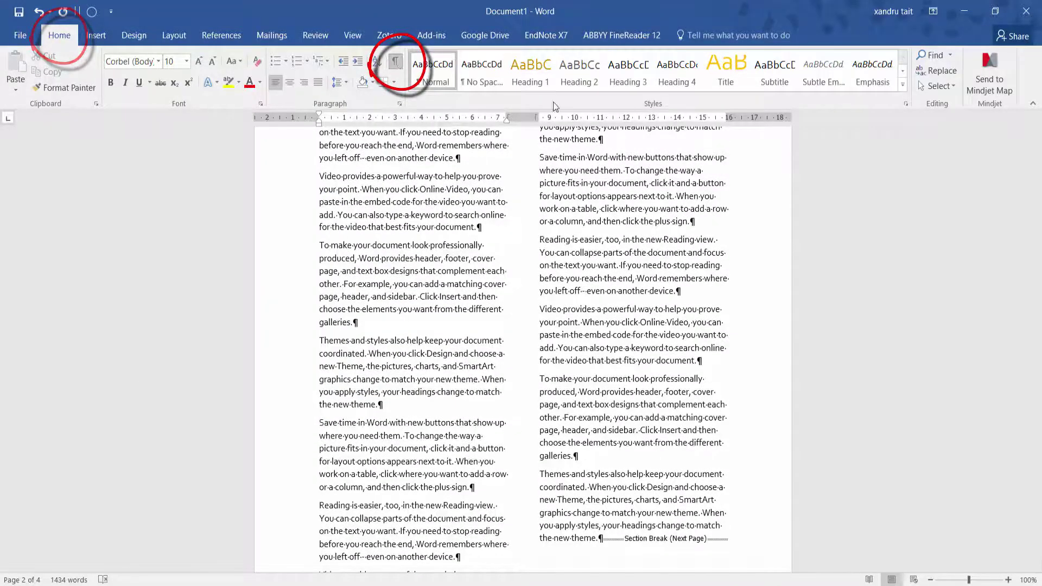
# Insert a page break with Ctrl+Enter and scroll to inspect the break markers.
pyautogui.hotkey('ctrl', 'Return')
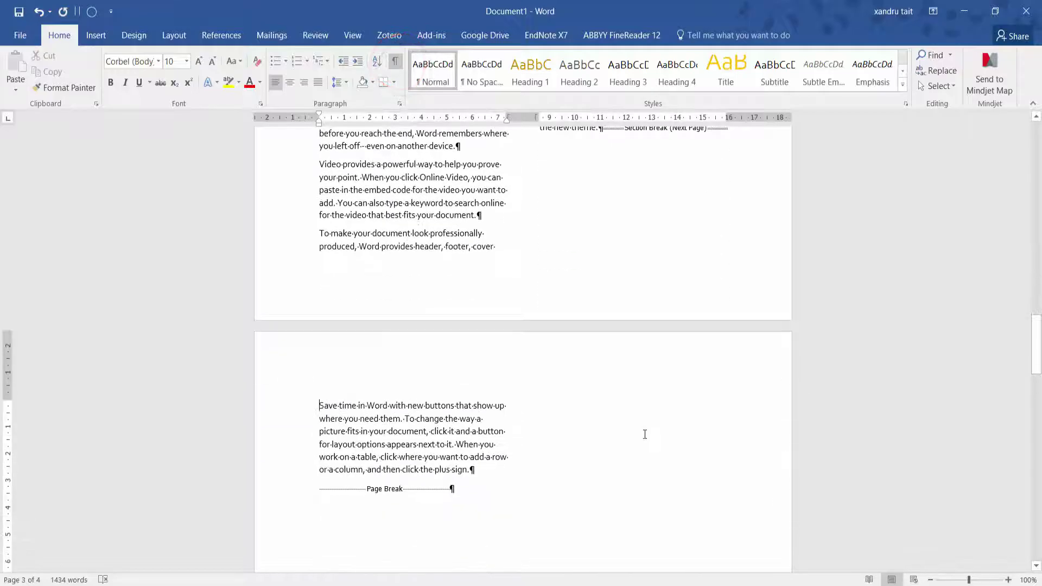
pyautogui.scroll(-3, 423, 355)
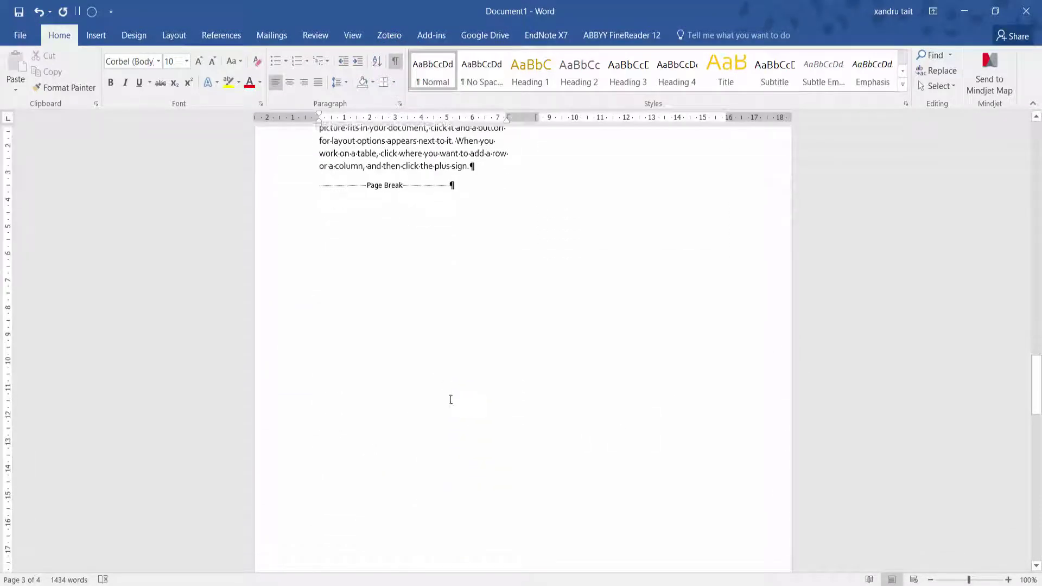
pyautogui.scroll(-5, 462, 417)
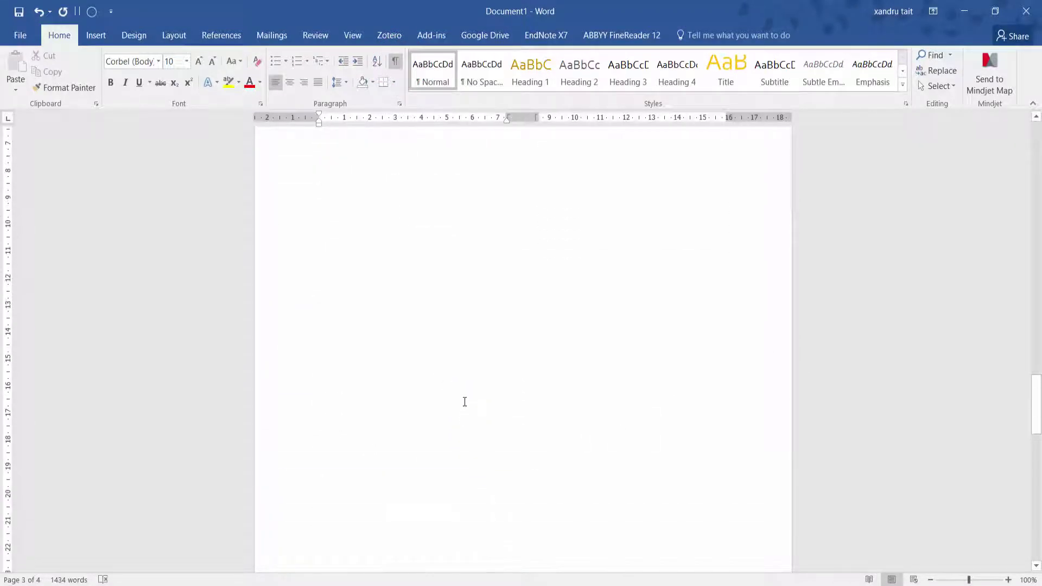
pyautogui.scroll(-6, 465, 402)
pyautogui.scroll(10, 465, 401)
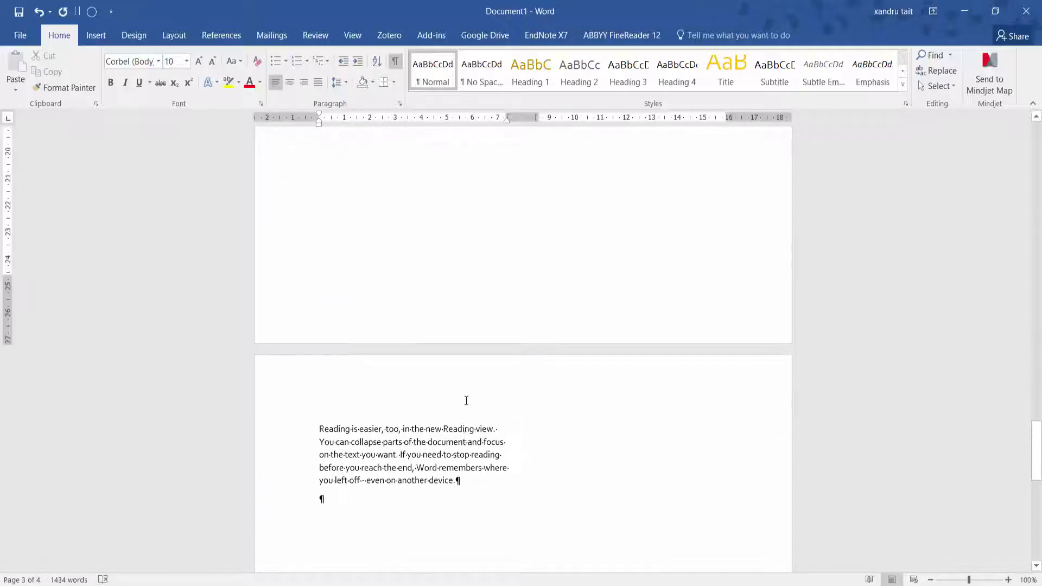
pyautogui.scroll(10, 467, 400)
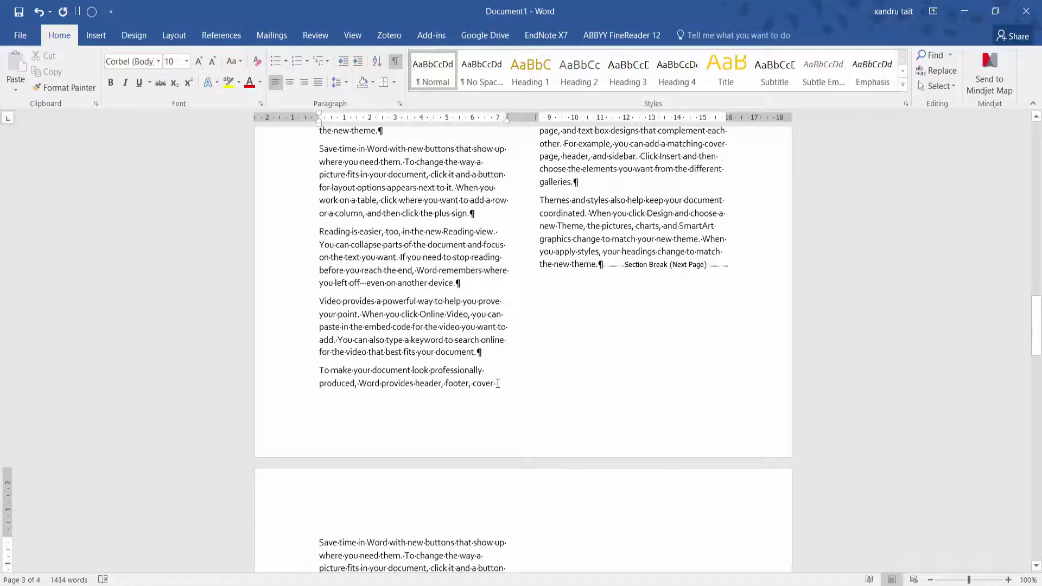
pyautogui.scroll(-3, 498, 202)
# Delete the next-page section break, undo it, and place the caret after 'cover'.
pyautogui.press('BackSpace')
pyautogui.hotkey('ctrl', 'z')
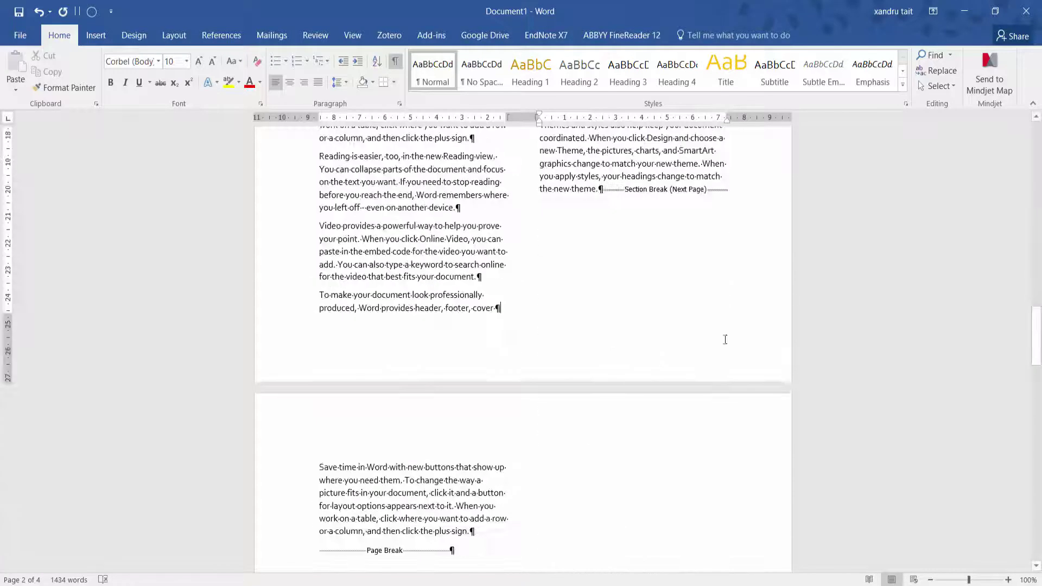
pyautogui.click(504, 311)
# Hide formatting marks, then check the Breaks and Line Numbers lists without changing anything.
pyautogui.click(395, 61)
pyautogui.click(175, 35)
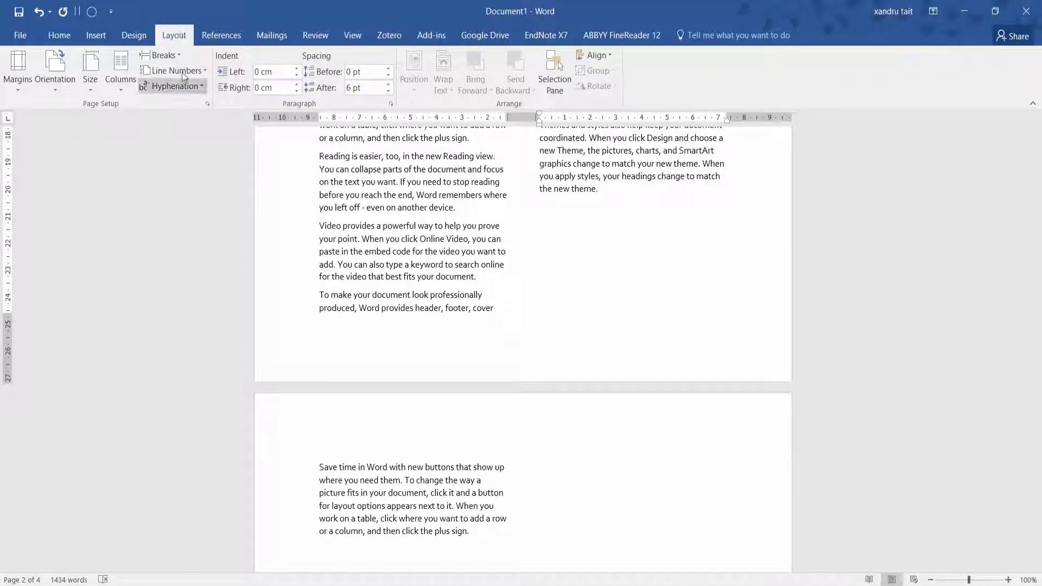
pyautogui.click(172, 56)
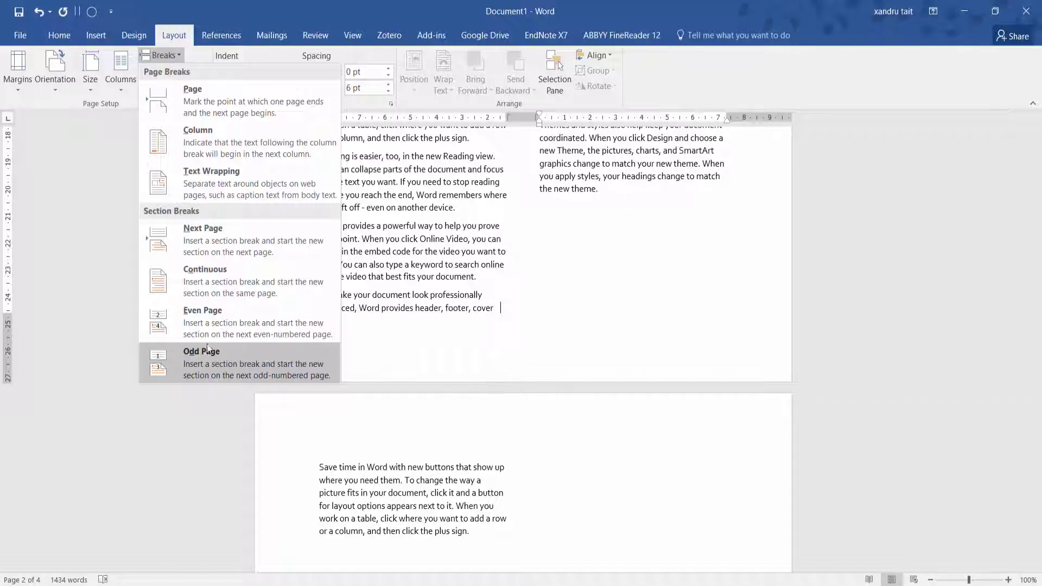
pyautogui.click(403, 344)
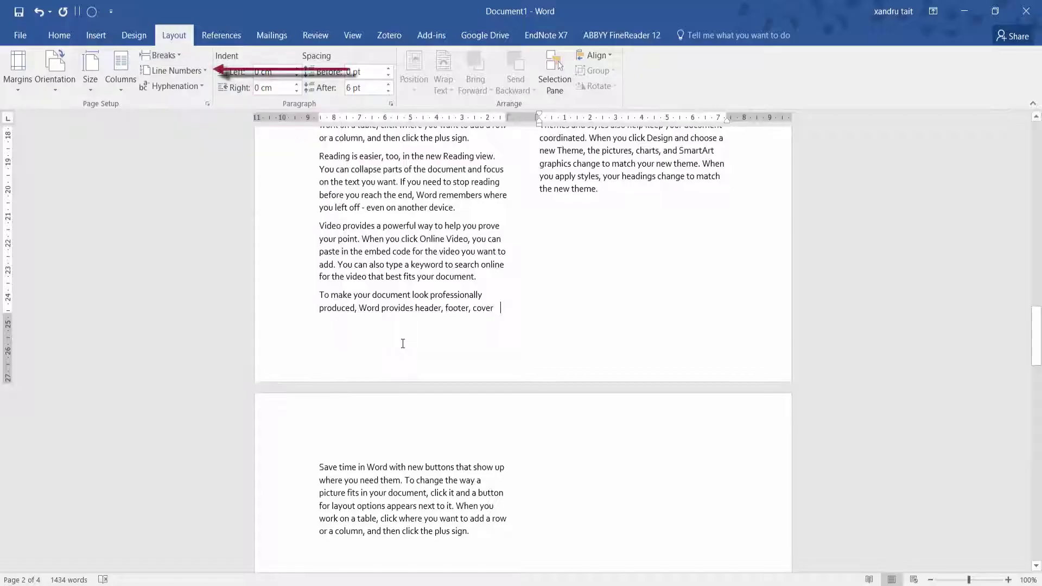
pyautogui.click(200, 71)
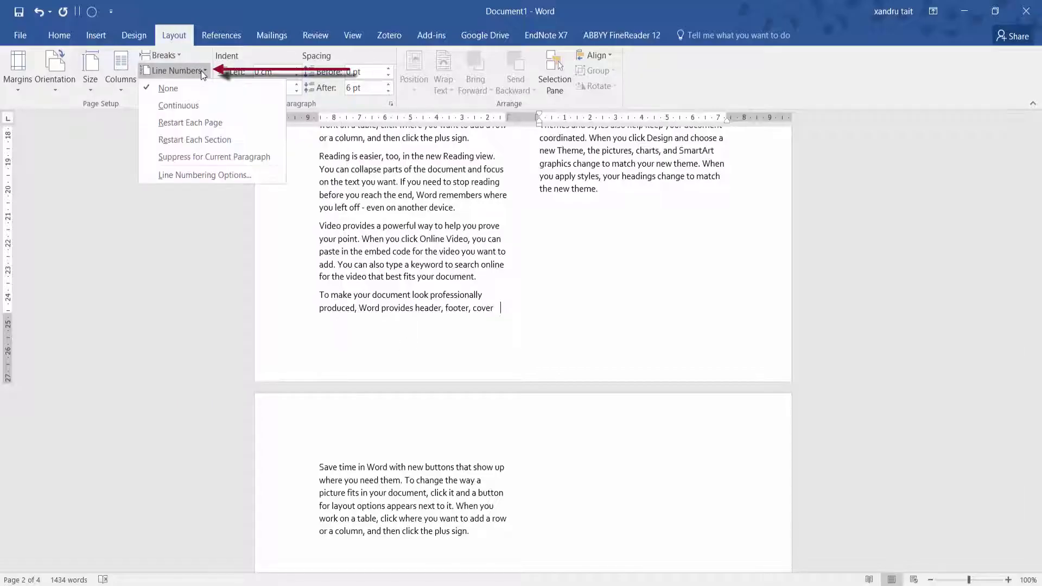
pyautogui.scroll(3, 612, 397)
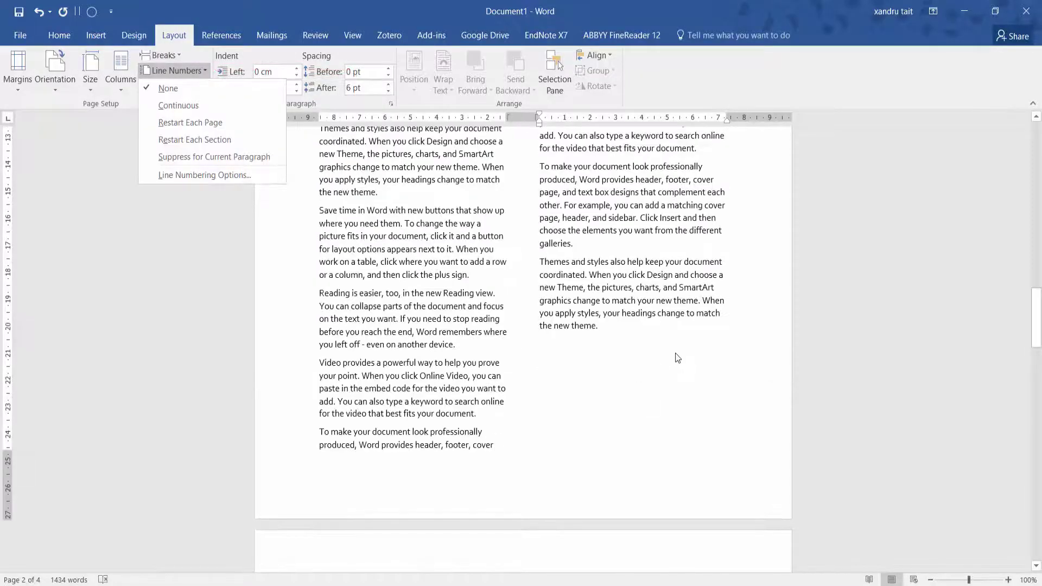
pyautogui.scroll(4, 675, 353)
pyautogui.click(625, 518)
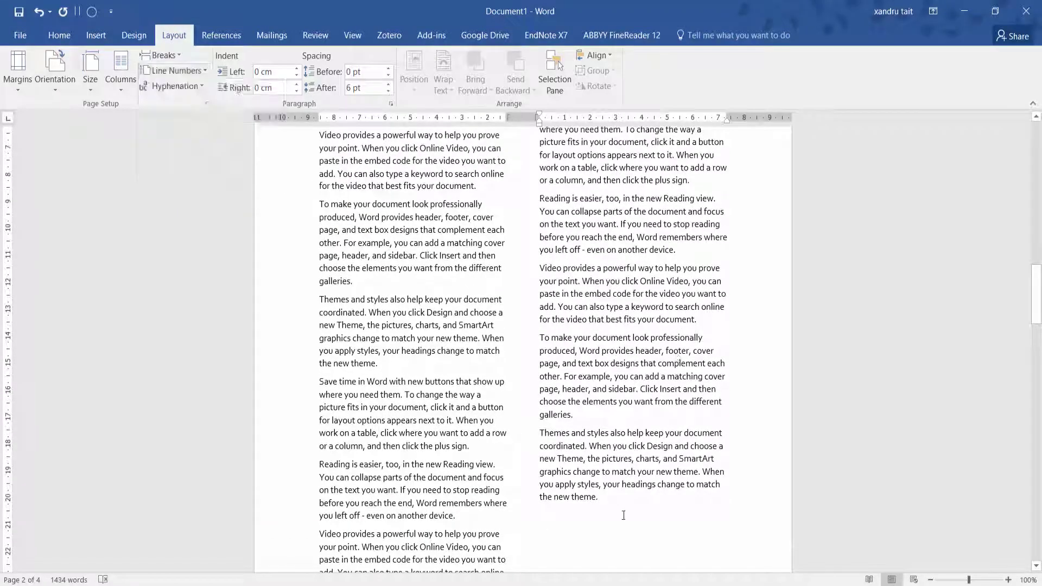
pyautogui.hotkey('ctrl', 'a')
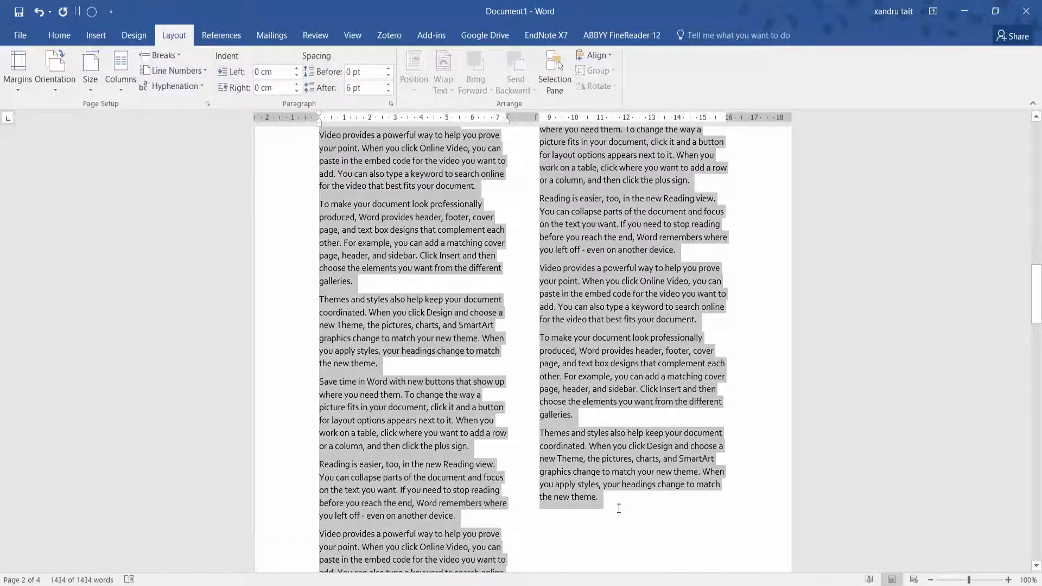
pyautogui.press('Delete')
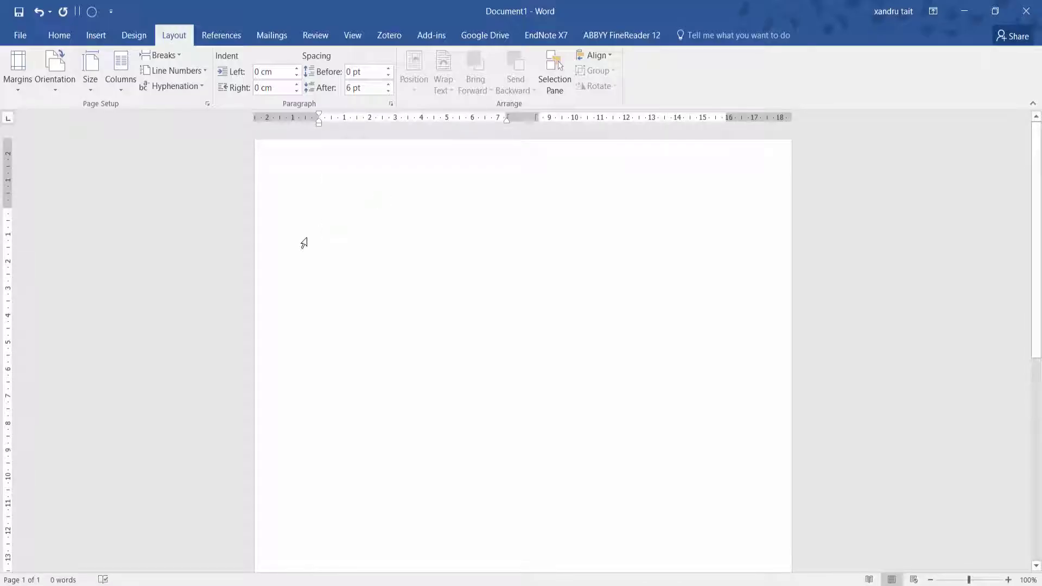
pyautogui.write('=rand()')
pyautogui.press('Return')
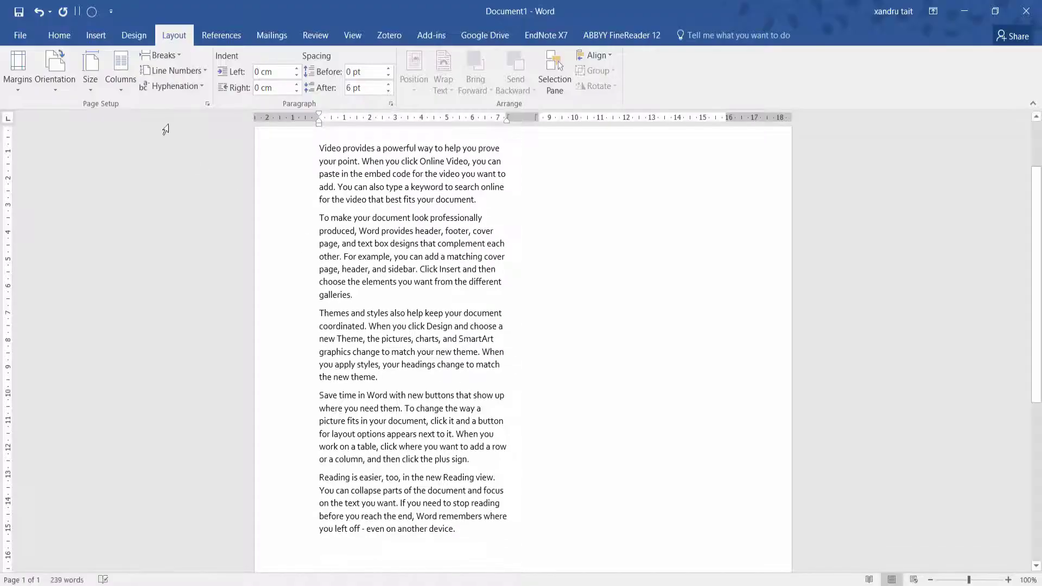
pyautogui.click(125, 70)
pyautogui.click(129, 109)
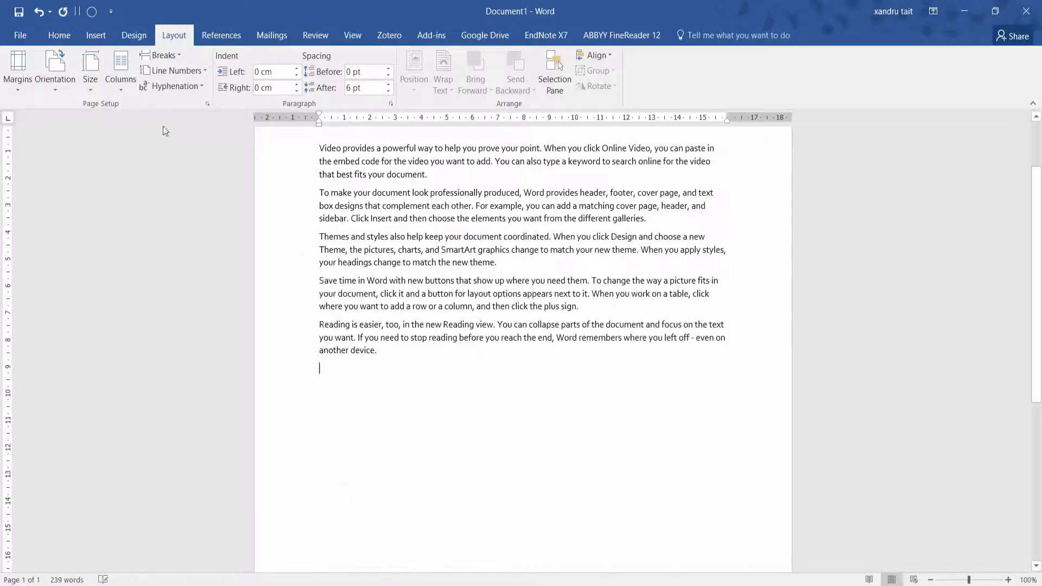
pyautogui.click(53, 82)
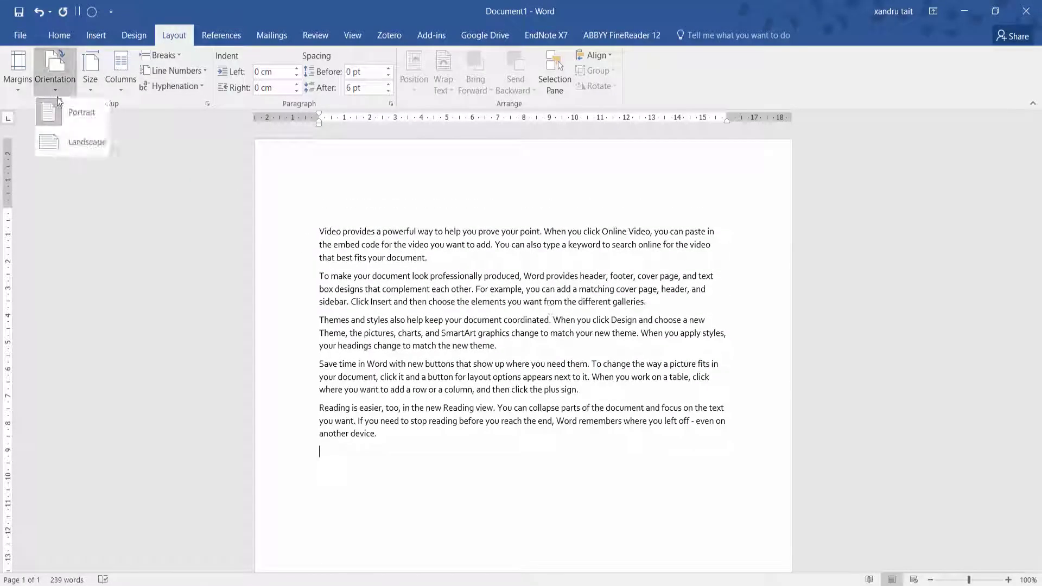
pyautogui.click(76, 112)
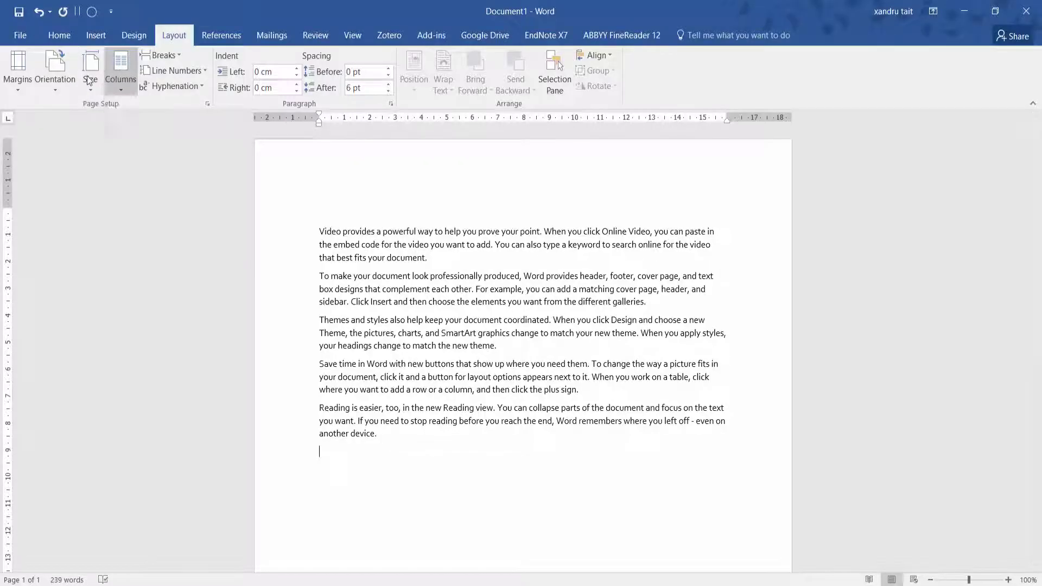
pyautogui.click(88, 80)
pyautogui.click(88, 80)
pyautogui.click(89, 80)
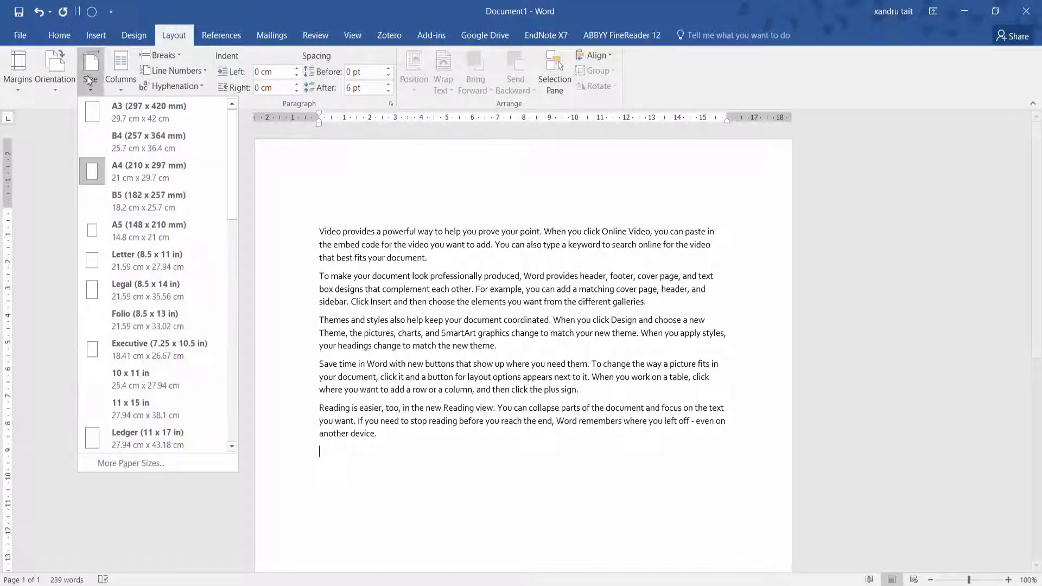
pyautogui.click(128, 163)
pyautogui.click(121, 75)
pyautogui.click(150, 115)
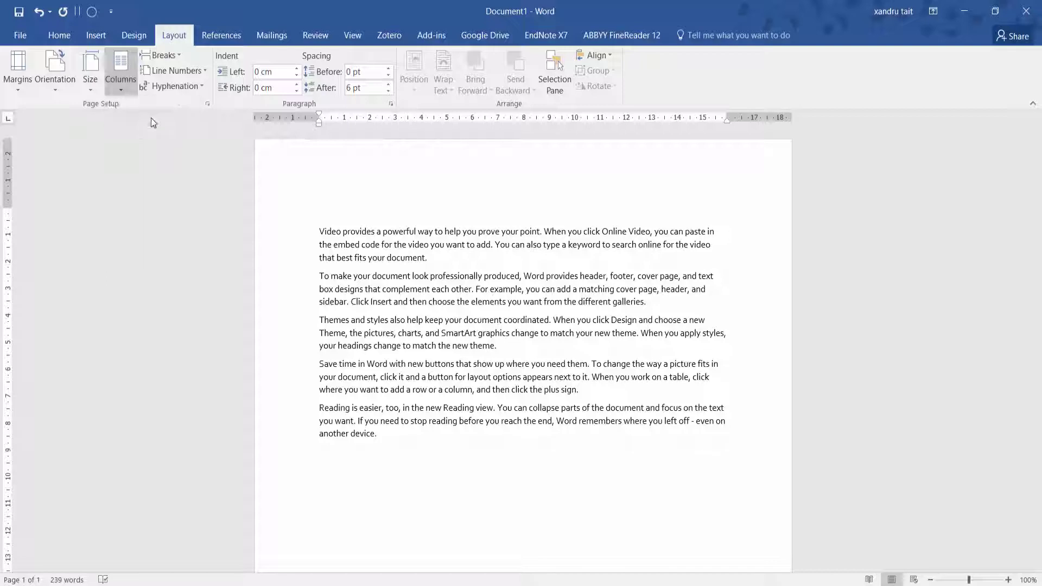
# Turn on Continuous line numbering, then switch it to Restart Each Page.
pyautogui.click(202, 72)
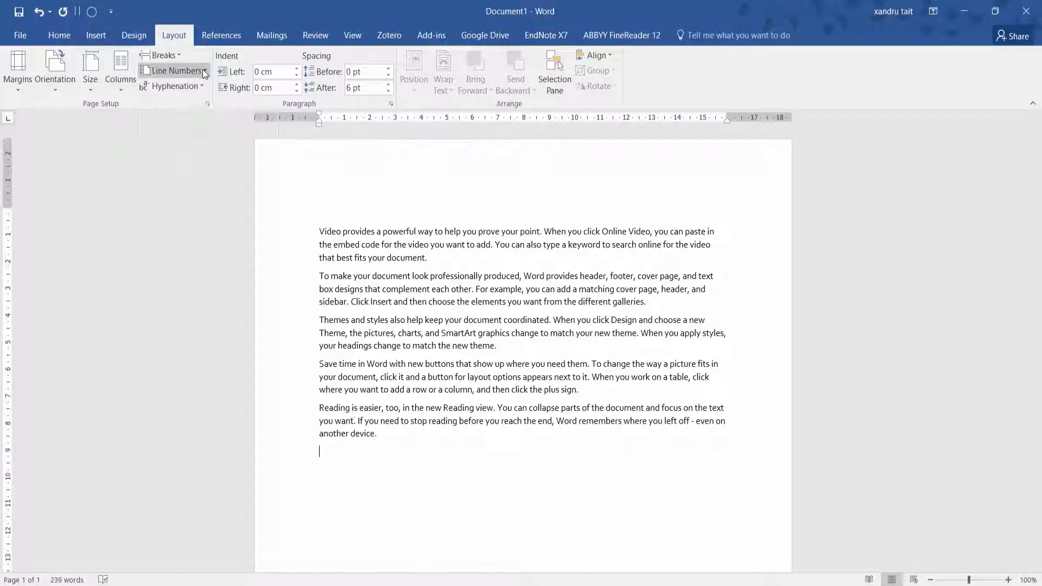
pyautogui.click(186, 106)
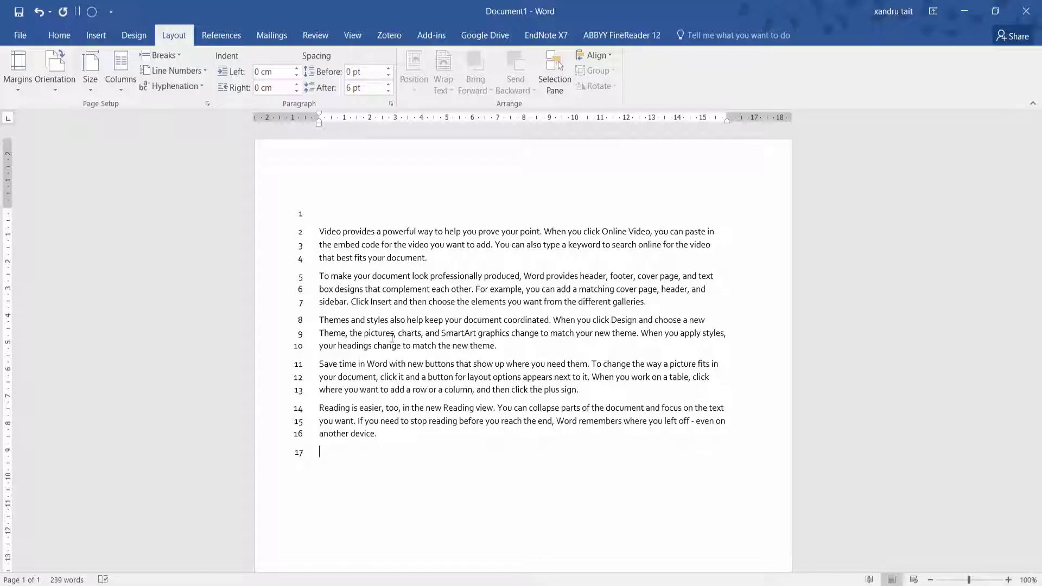
pyautogui.click(173, 70)
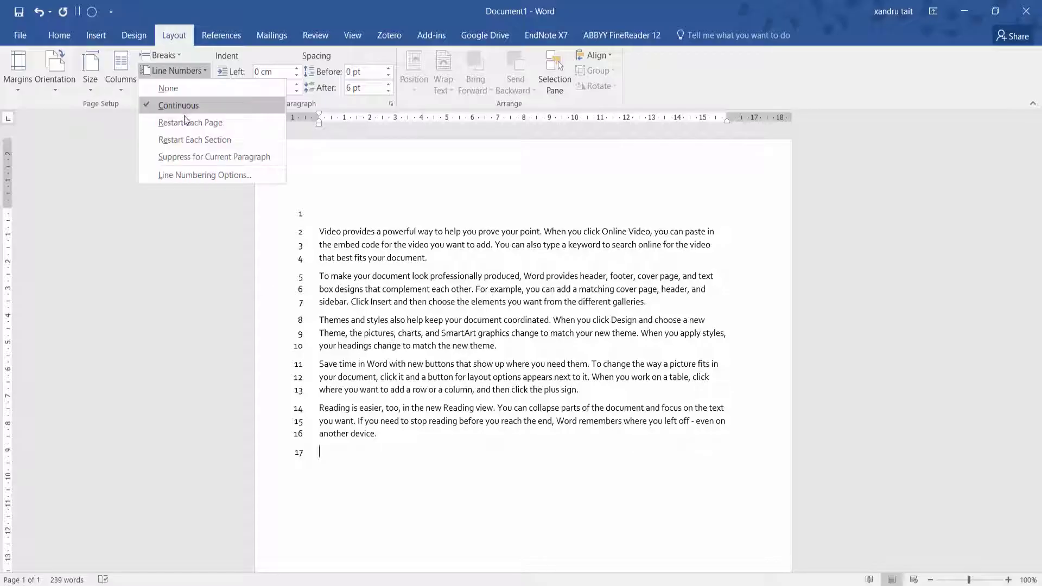
pyautogui.click(187, 123)
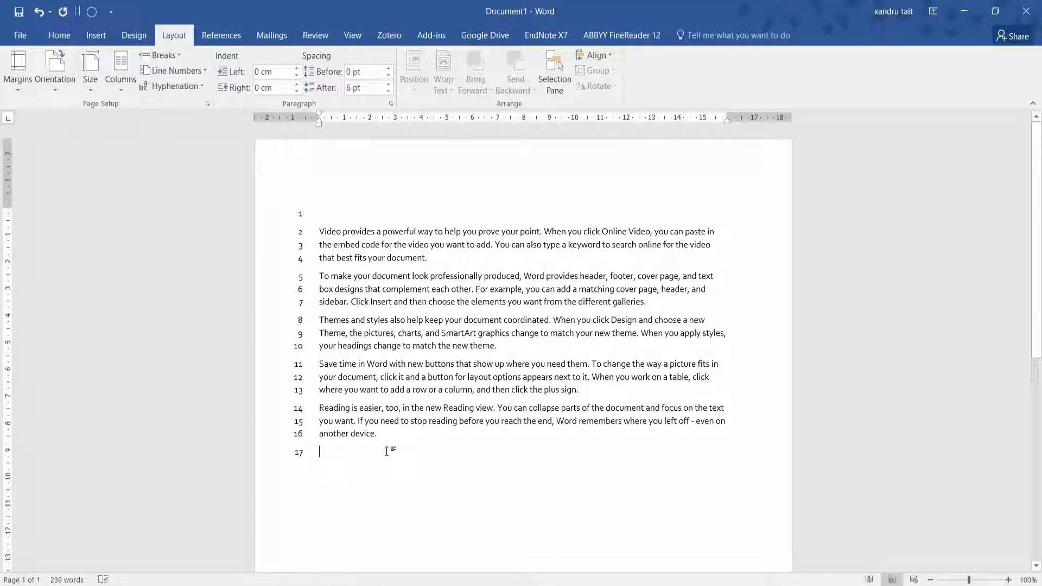
# Insert a page break after the text, adding a blank second page.
pyautogui.click(161, 55)
pyautogui.click(357, 468)
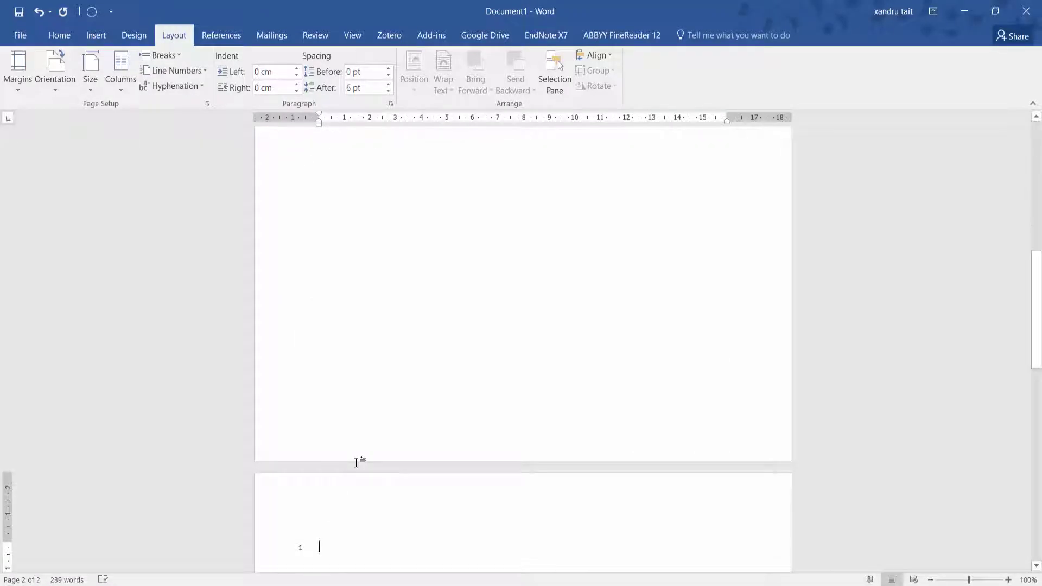
pyautogui.scroll(-2, 356, 463)
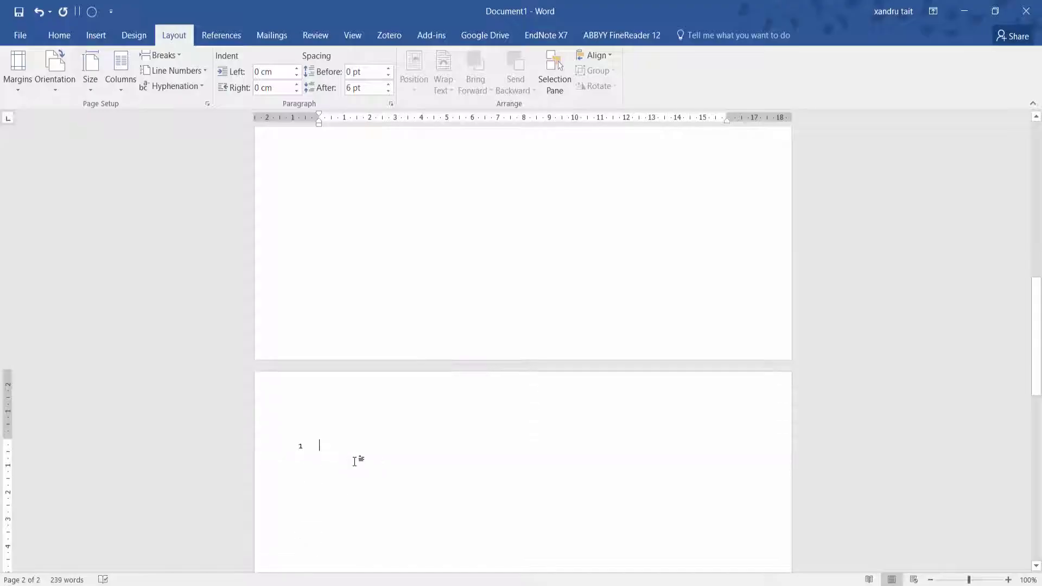
# Review the Paper tab from Line Numbering Options, then cancel without changes.
pyautogui.click(193, 70)
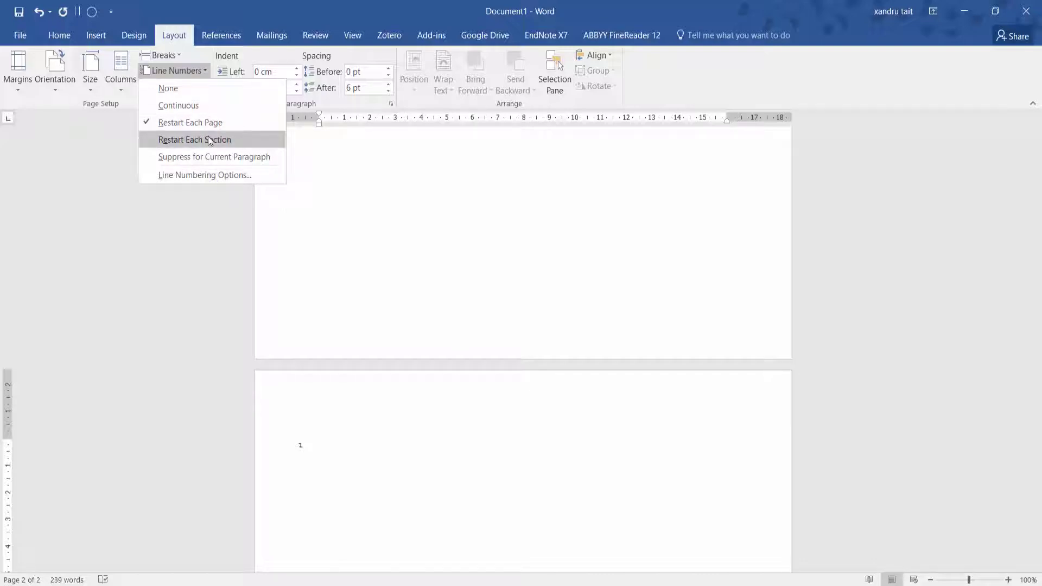
pyautogui.click(205, 175)
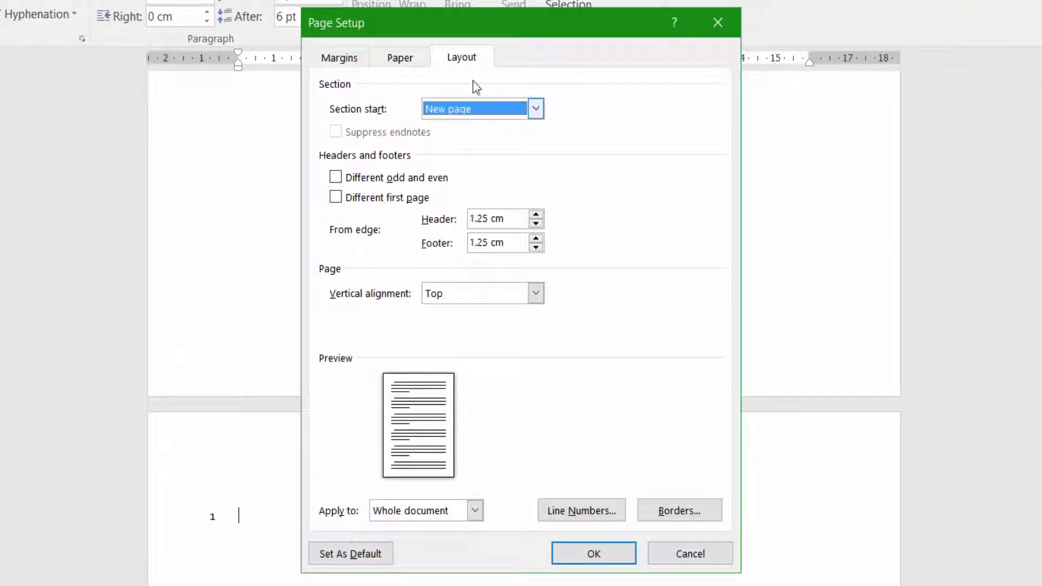
pyautogui.click(400, 57)
pyautogui.click(692, 553)
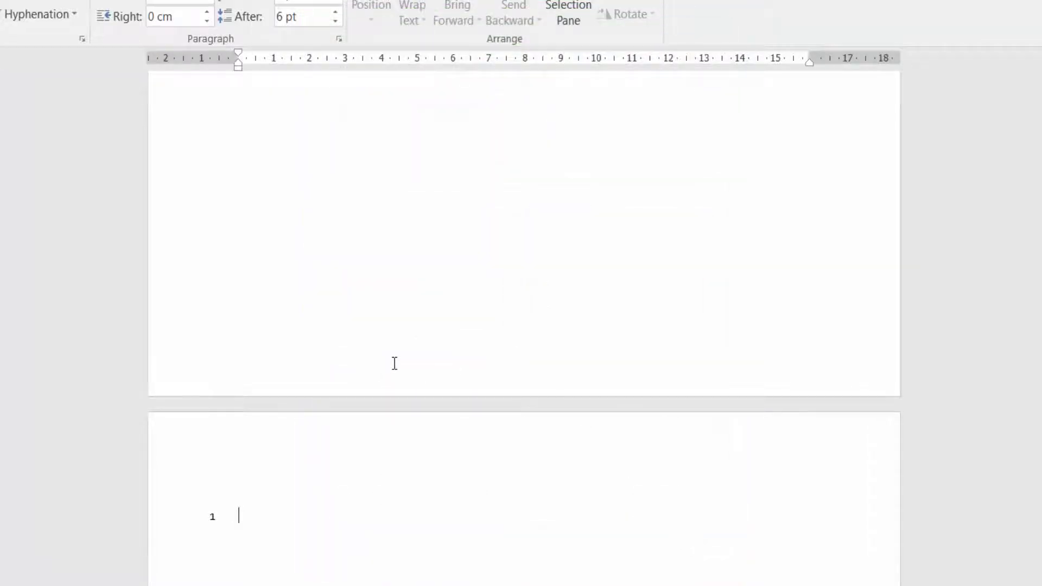
# Delete the page break and set Line Numbers to None.
pyautogui.press('BackSpace')
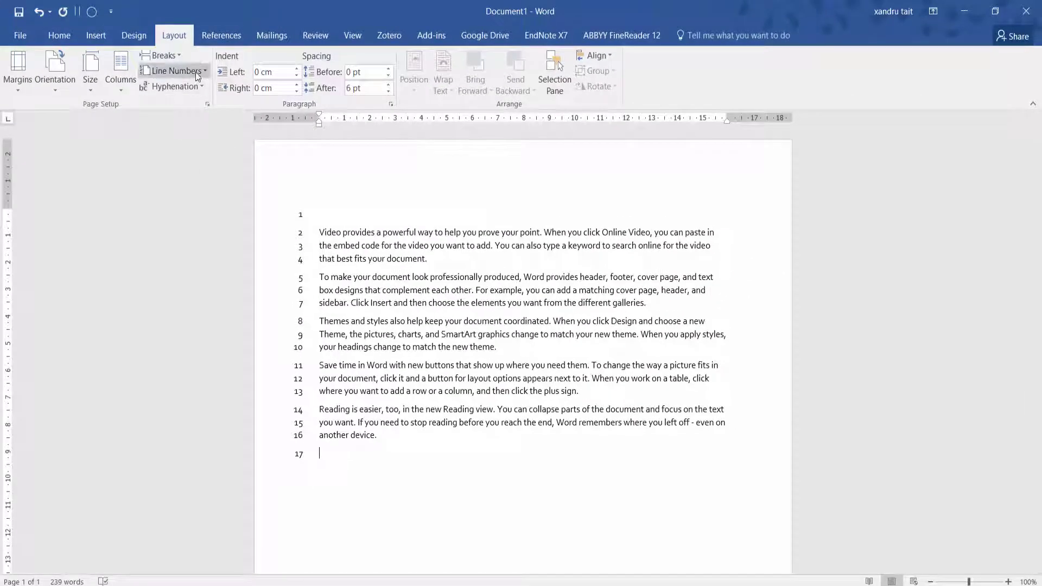
pyautogui.click(195, 71)
pyautogui.click(180, 91)
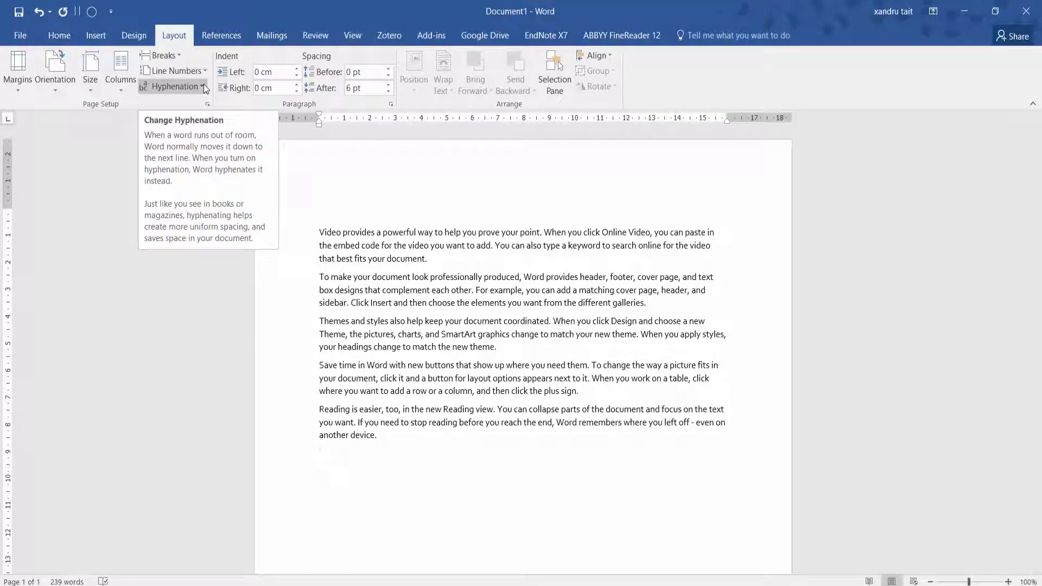
# Turn on Automatic hyphenation, then undo it.
pyautogui.click(204, 84)
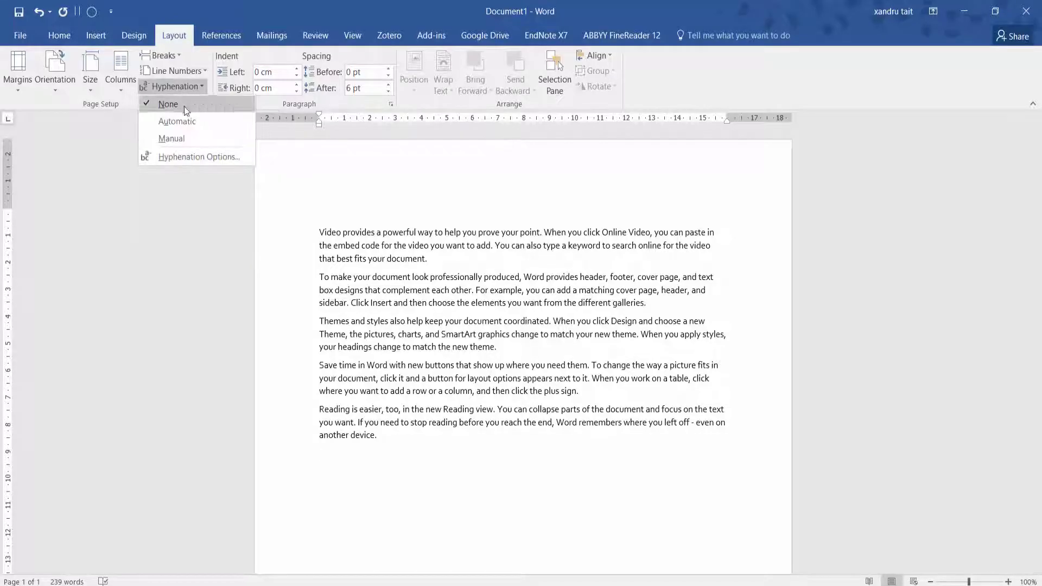
pyautogui.click(186, 120)
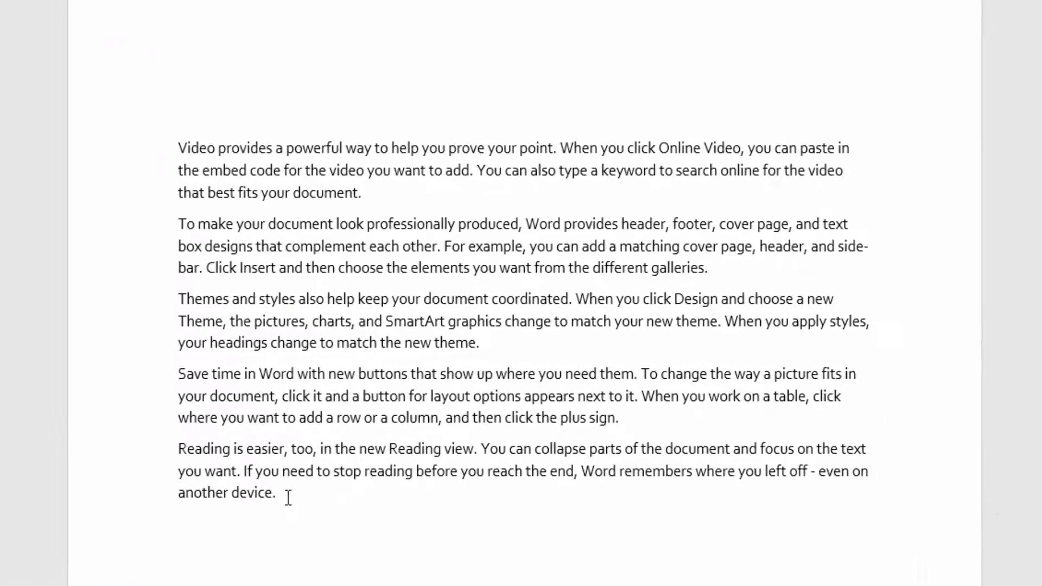
pyautogui.hotkey('ctrl', 'z')
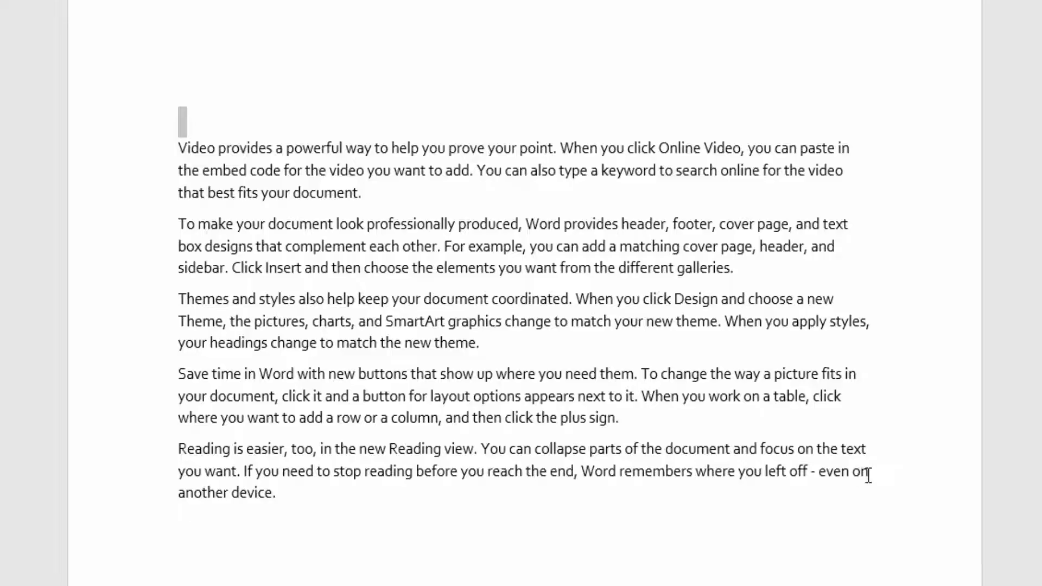
# Delete 'even on' from the last sentence, briefly adding and removing 'person'.
pyautogui.press('BackSpace')
pyautogui.press('BackSpace')
pyautogui.press('BackSpace')
pyautogui.press('BackSpace')
pyautogui.press('BackSpace')
pyautogui.press('BackSpace')
pyautogui.press('BackSpace')
pyautogui.press('BackSpace')
pyautogui.press('BackSpace')
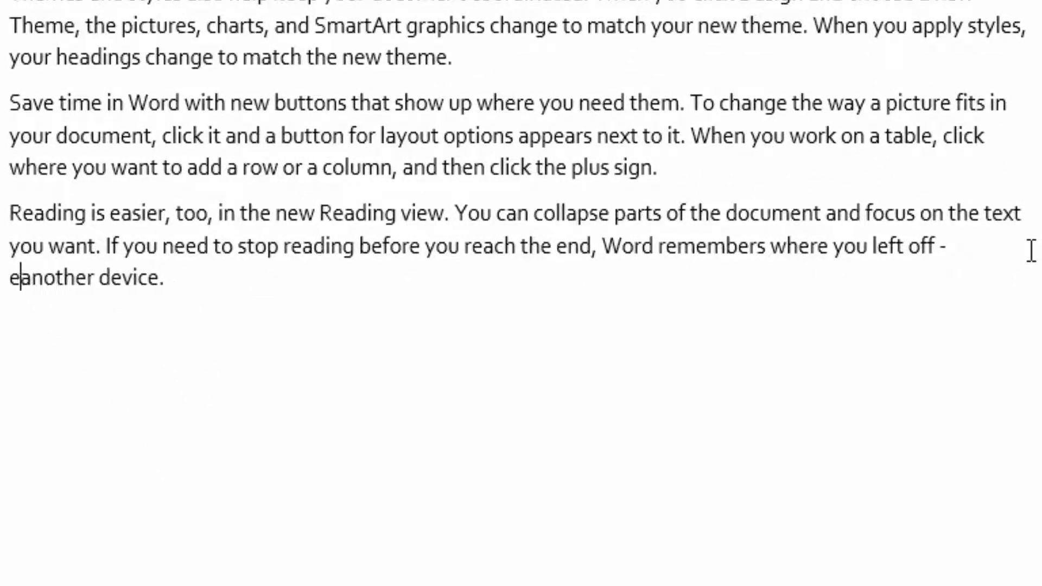
pyautogui.press('BackSpace')
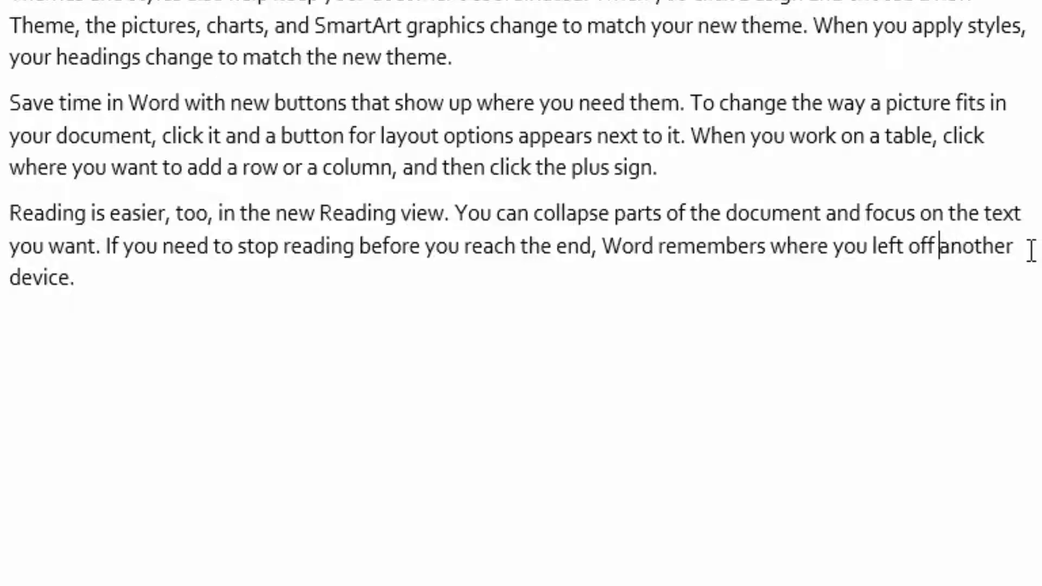
pyautogui.click(1035, 253)
pyautogui.write('pe')
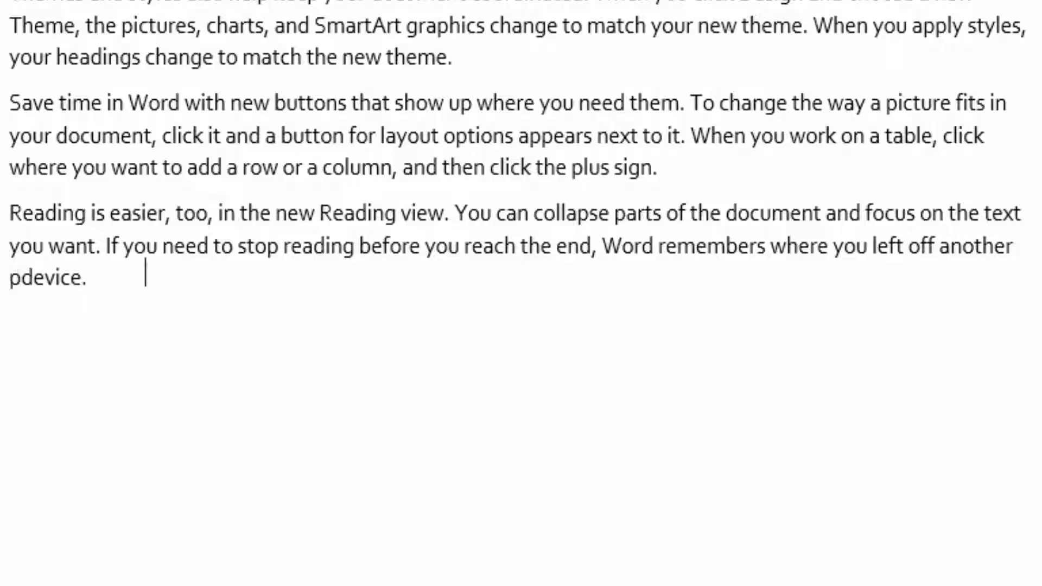
pyautogui.write('rso')
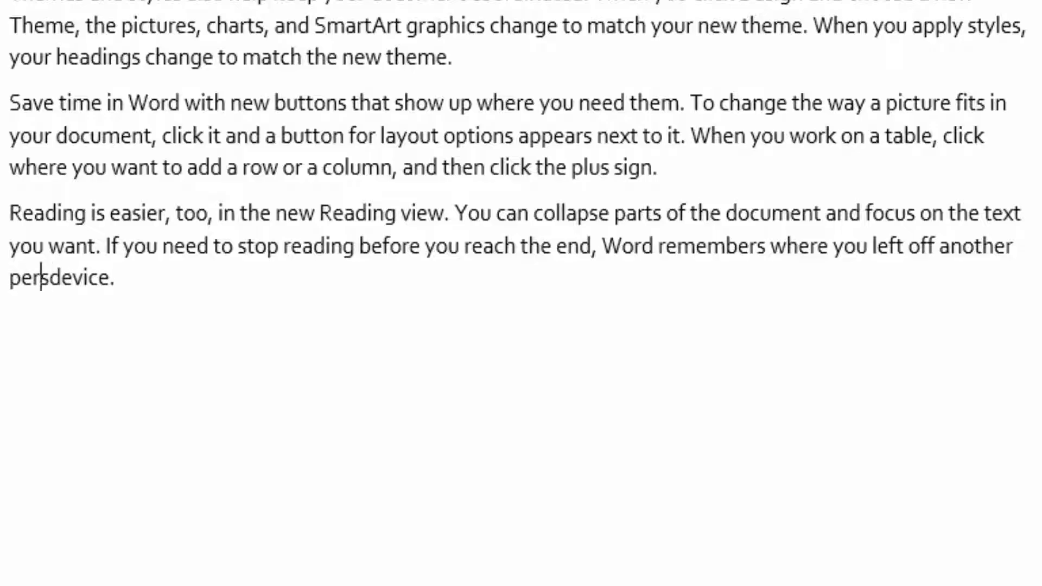
pyautogui.write('n')
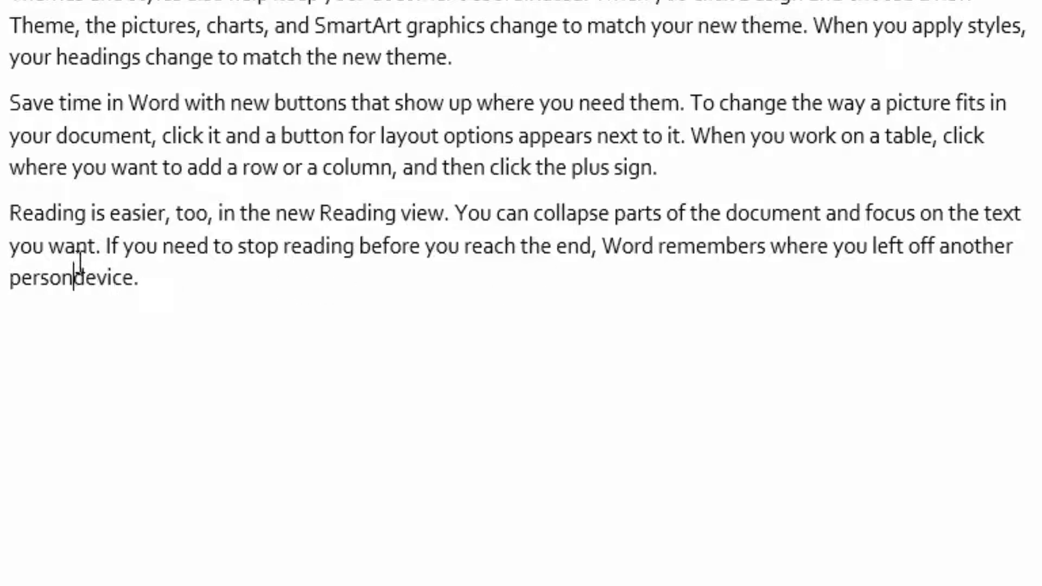
pyautogui.press('BackSpace')
pyautogui.press('BackSpace')
pyautogui.press('BackSpace')
pyautogui.press('BackSpace')
pyautogui.press('BackSpace')
pyautogui.press('BackSpace')
pyautogui.press('BackSpace')
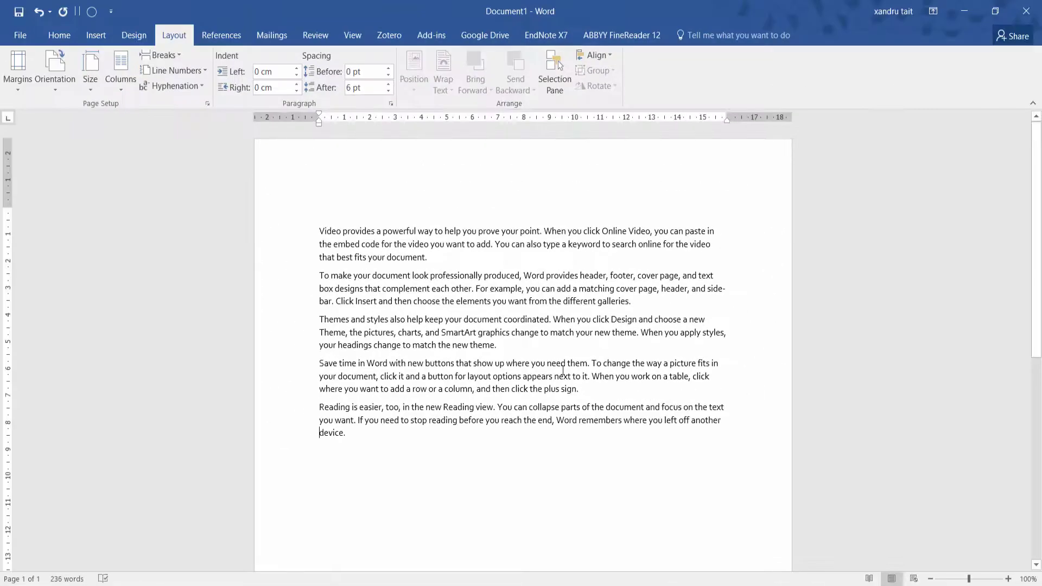
# Review the Hyphenation Options dialog, keeping automatic hyphenation, then close it.
pyautogui.click(177, 86)
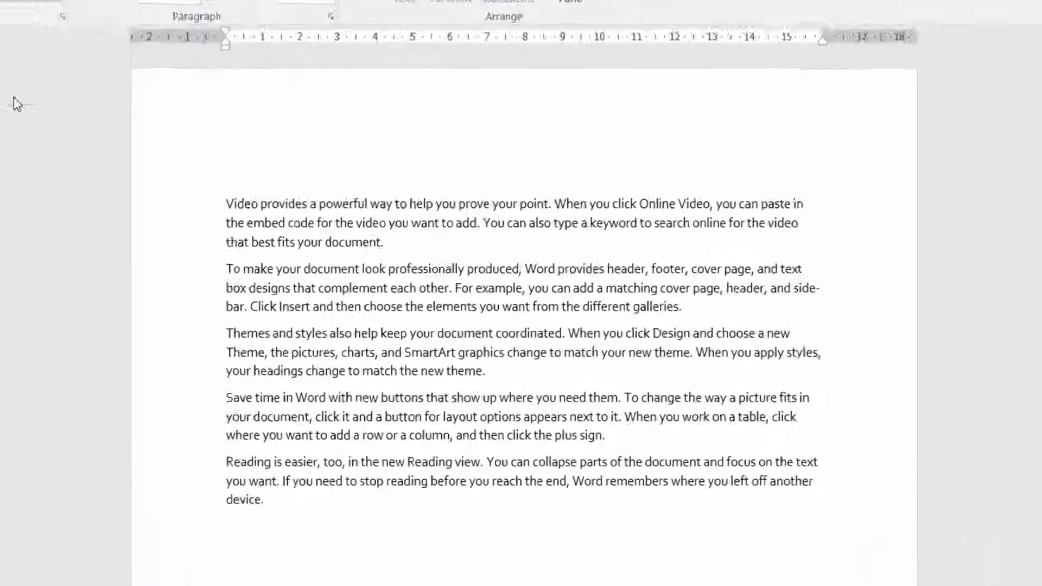
pyautogui.click(174, 157)
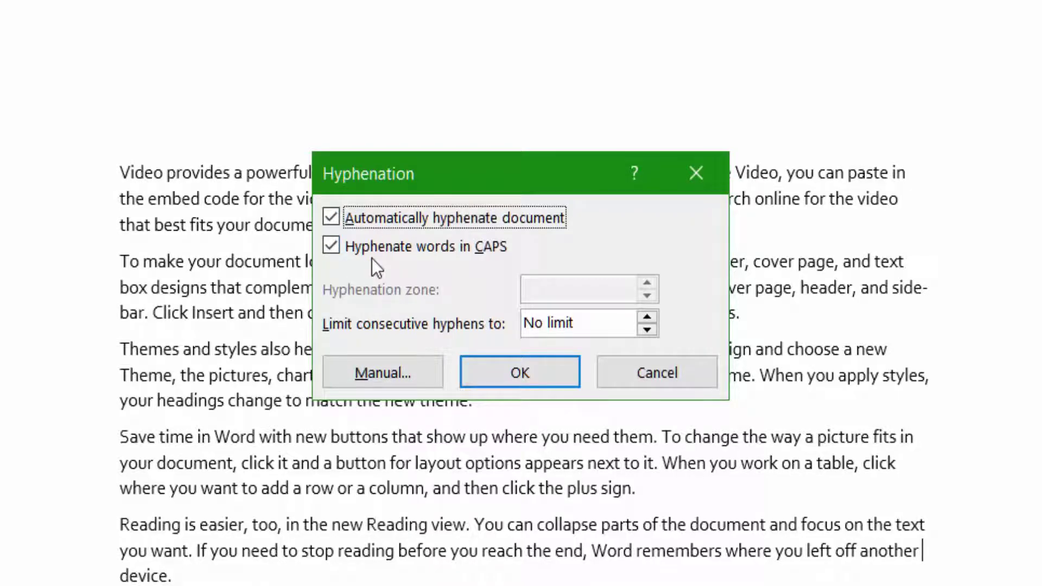
pyautogui.click(657, 373)
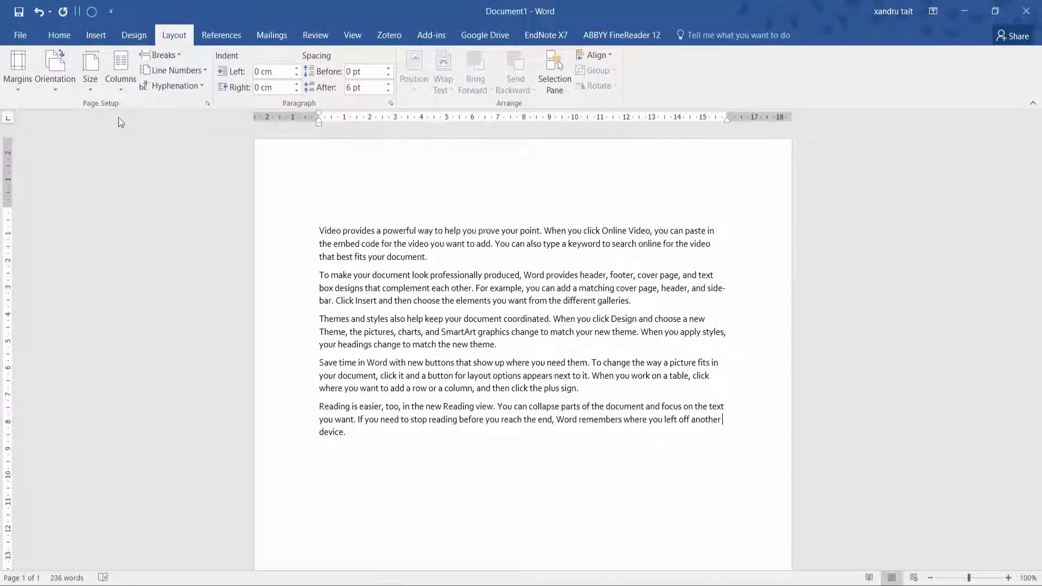
# Place the cursor before 'Video' in the first paragraph and show the Home tab's formatting tools.
pyautogui.click(320, 230)
pyautogui.click(90, 37)
pyautogui.click(68, 32)
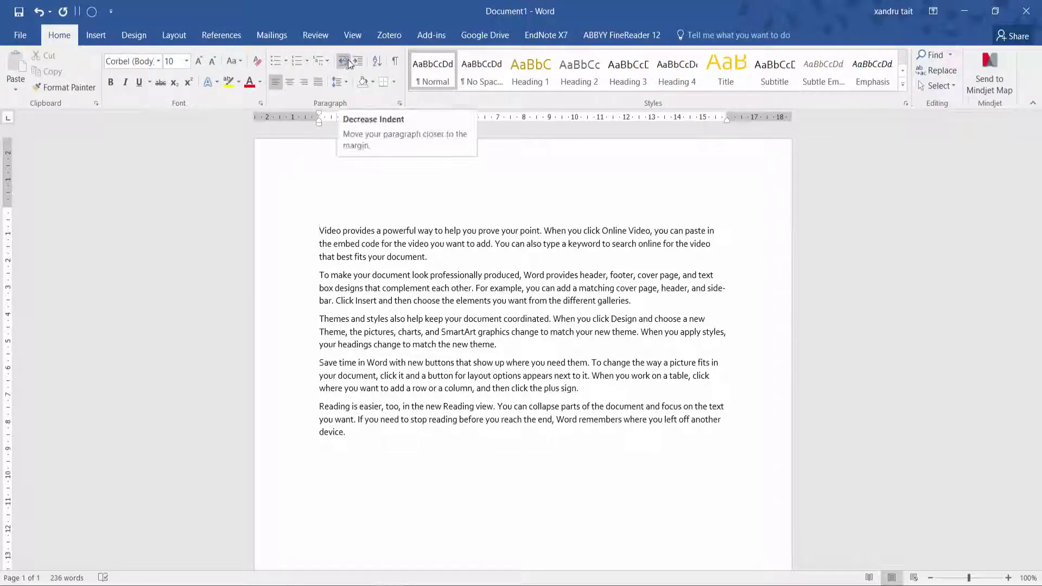
# On the Layout tab, try increasing the first paragraph's left indent, then return it to 0 cm.
pyautogui.click(173, 35)
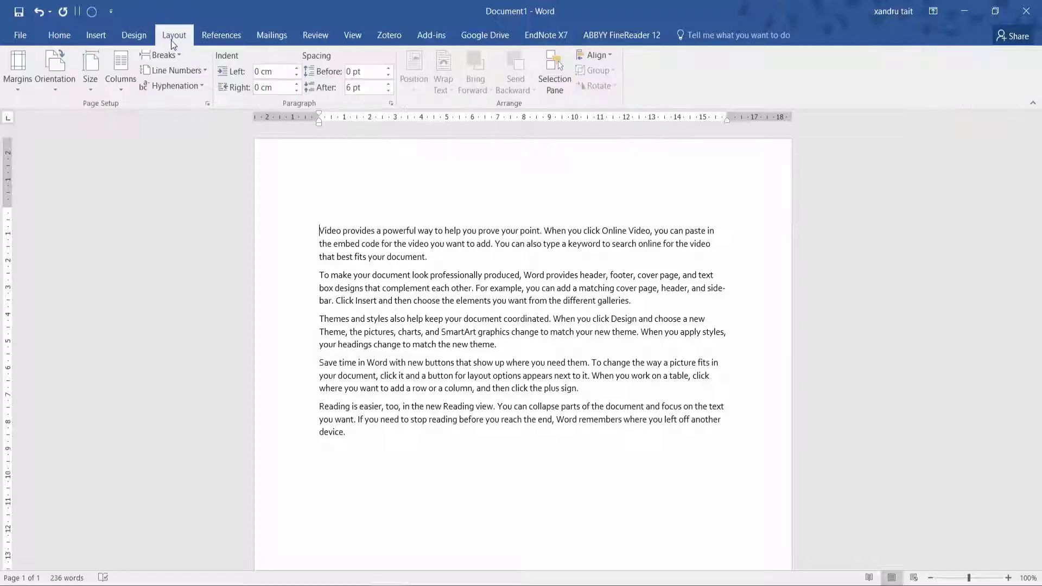
pyautogui.click(297, 69)
pyautogui.click(297, 69)
pyautogui.click(297, 69)
pyautogui.click(298, 69)
pyautogui.click(298, 69)
pyautogui.click(297, 76)
pyautogui.click(297, 75)
pyautogui.click(296, 75)
pyautogui.click(296, 76)
pyautogui.click(296, 76)
pyautogui.click(297, 76)
pyautogui.click(296, 76)
# Try different right indents on the first paragraph, then reset the right indent to 0 cm.
pyautogui.click(297, 91)
pyautogui.click(297, 91)
pyautogui.click(297, 84)
pyautogui.click(296, 84)
pyautogui.click(297, 84)
pyautogui.click(296, 84)
pyautogui.click(296, 90)
# Try Spacing Before up to 18 pt and back to 0, then set Spacing After to 0 pt.
pyautogui.click(388, 69)
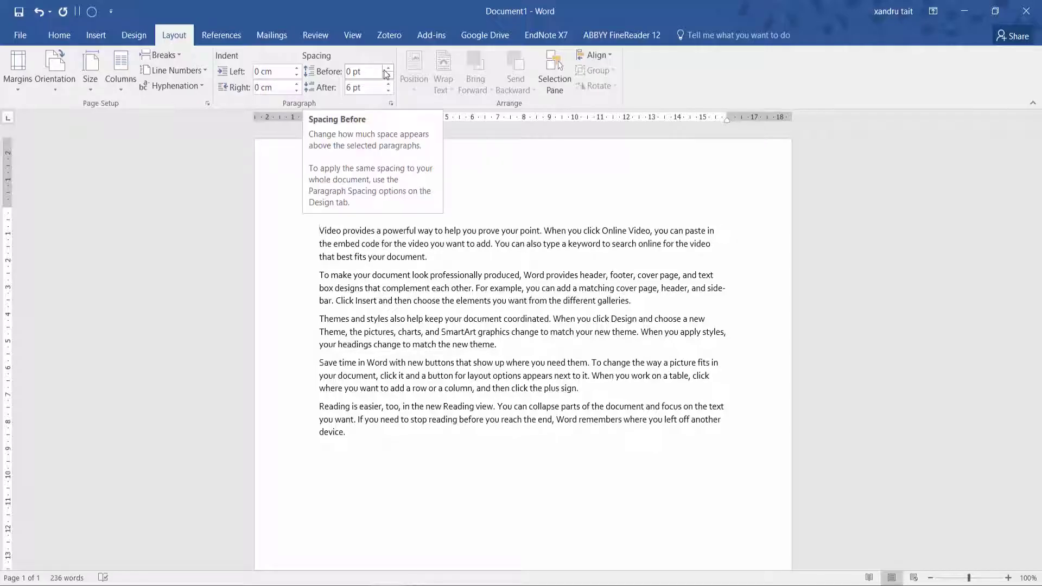
pyautogui.click(389, 69)
pyautogui.click(388, 69)
pyautogui.click(389, 75)
pyautogui.click(389, 75)
pyautogui.click(389, 75)
pyautogui.click(388, 84)
pyautogui.click(389, 84)
pyautogui.click(389, 84)
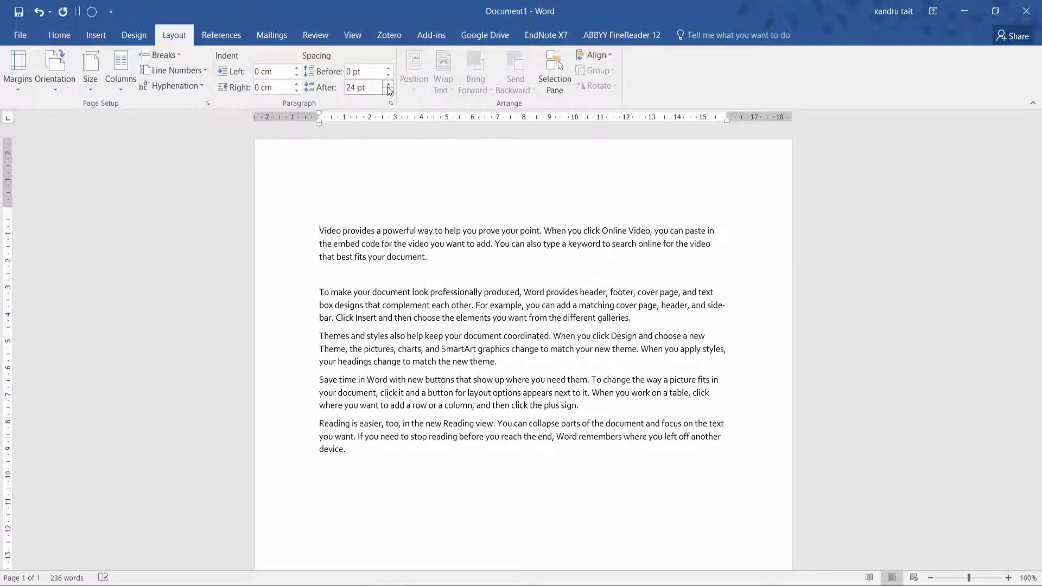
pyautogui.click(389, 92)
pyautogui.click(389, 91)
pyautogui.click(388, 90)
pyautogui.click(388, 90)
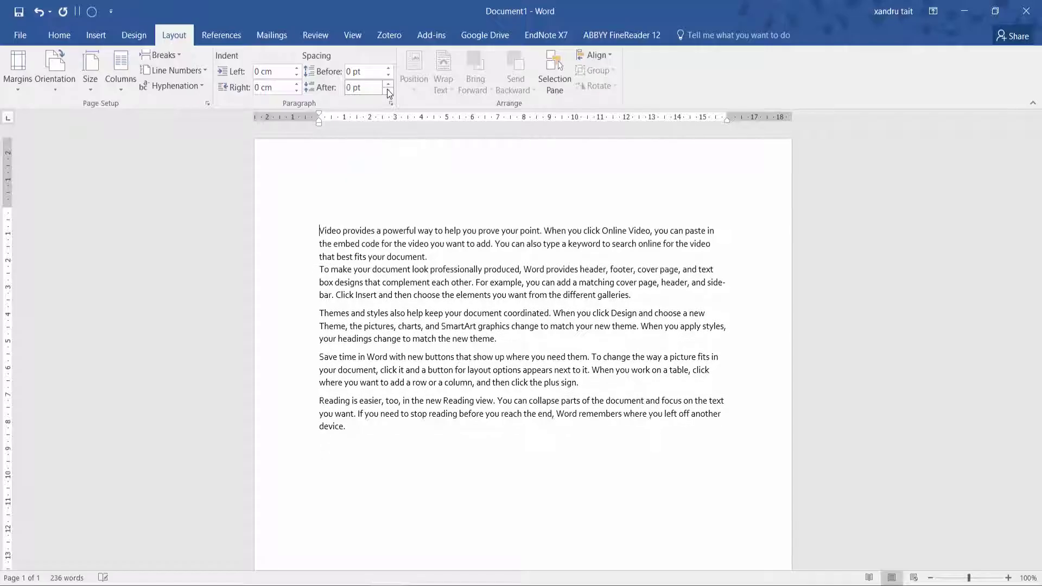
pyautogui.click(413, 158)
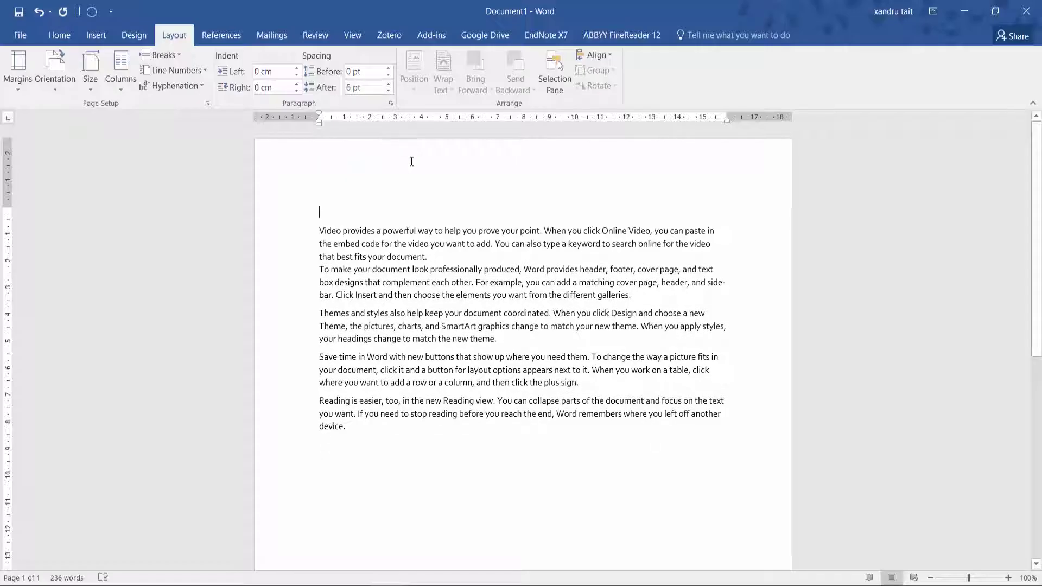